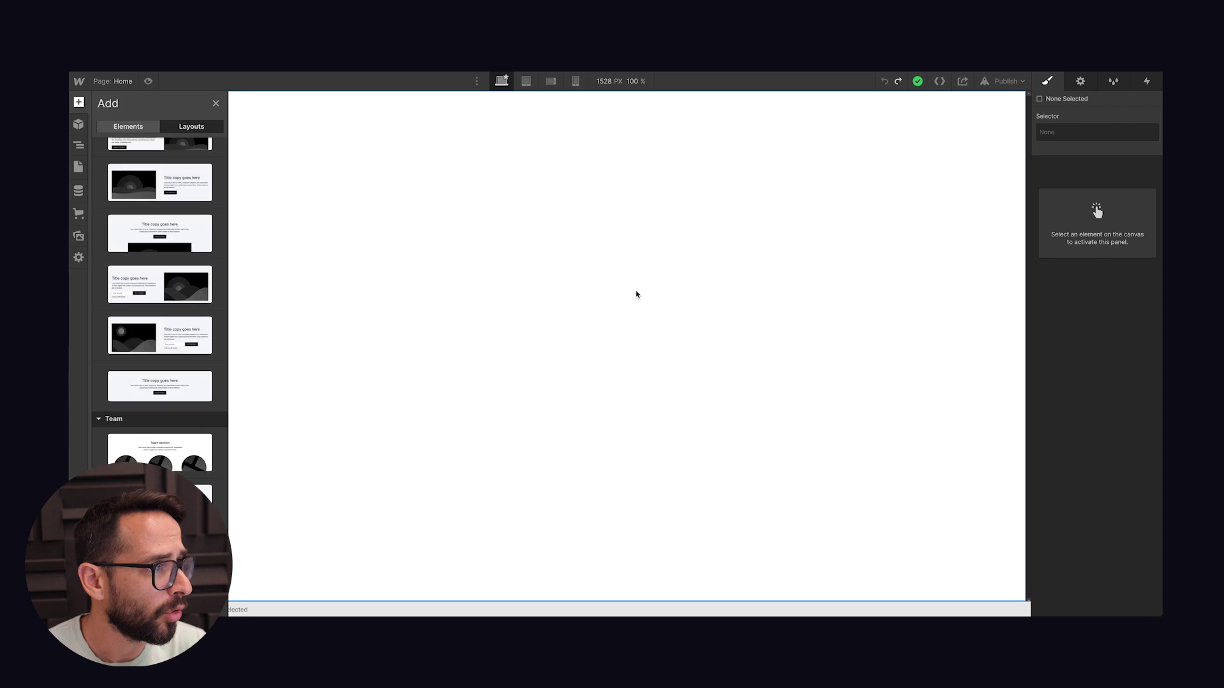
- Close Webflow's Add panel and show the Navigator with the Body element
{"action": "key", "text": "z"}
{"action": "left_click", "coordinate": [512, 189]}
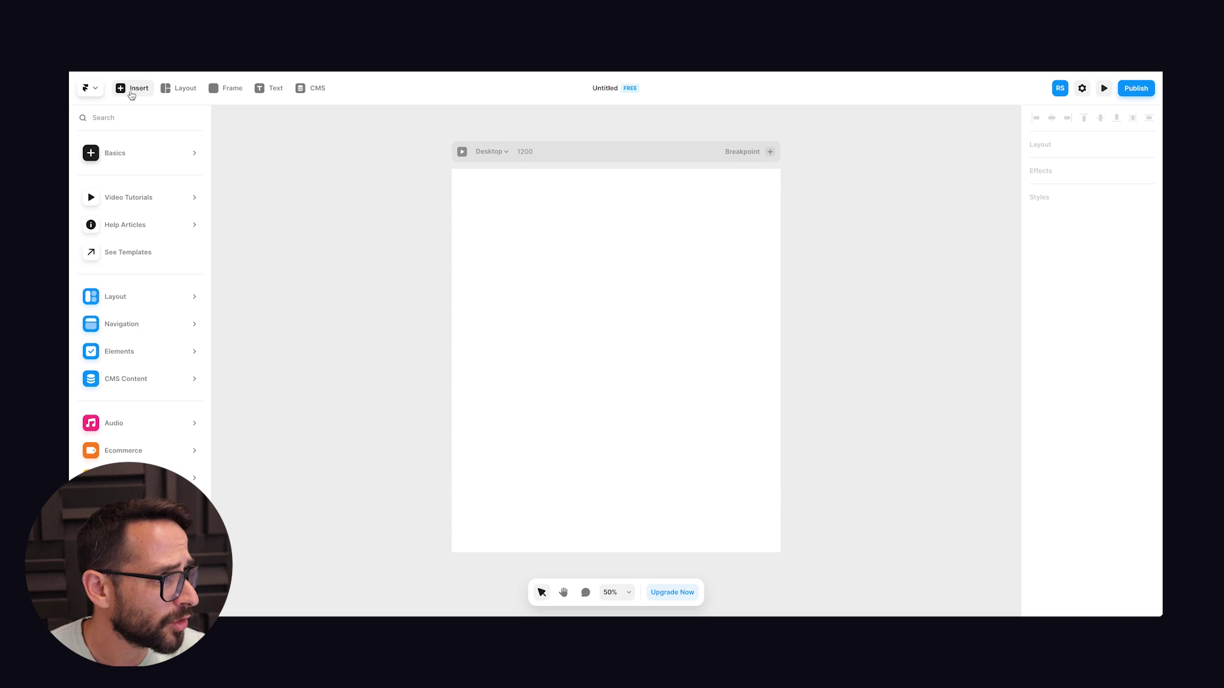
- Preview Framer's Insert Basics and Layout hero templates, then bring up Webflow's Add panel
{"action": "mouse_move", "coordinate": [124, 151]}
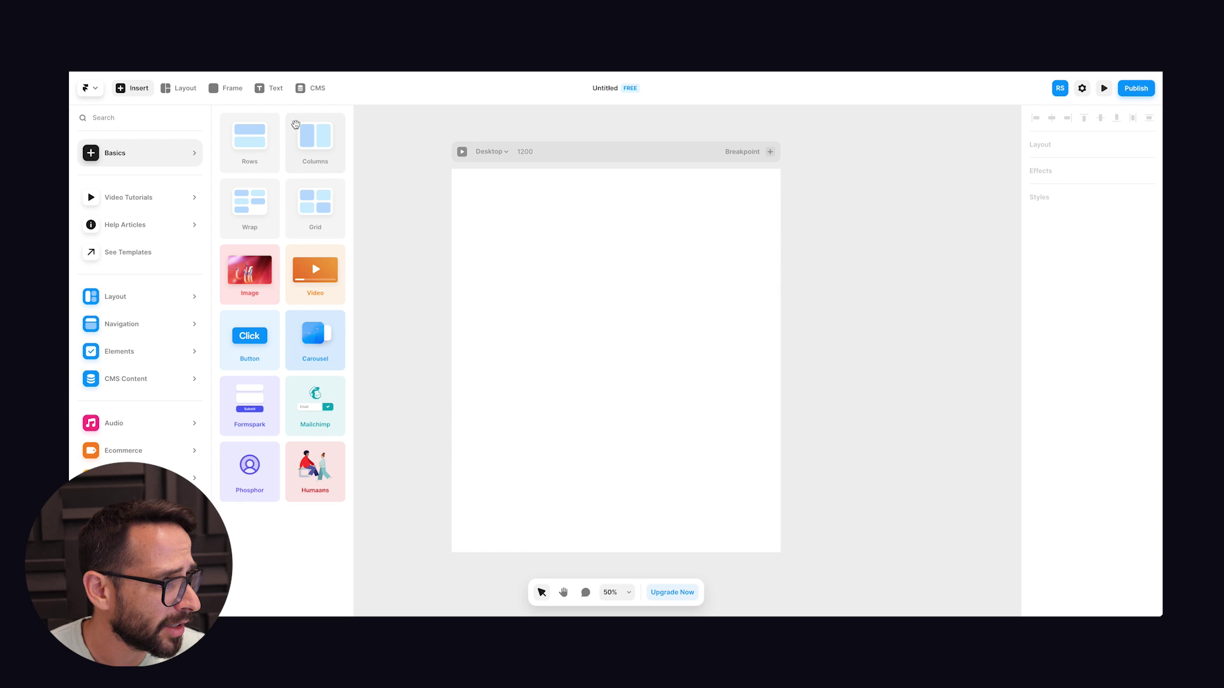
{"action": "mouse_move", "coordinate": [133, 296]}
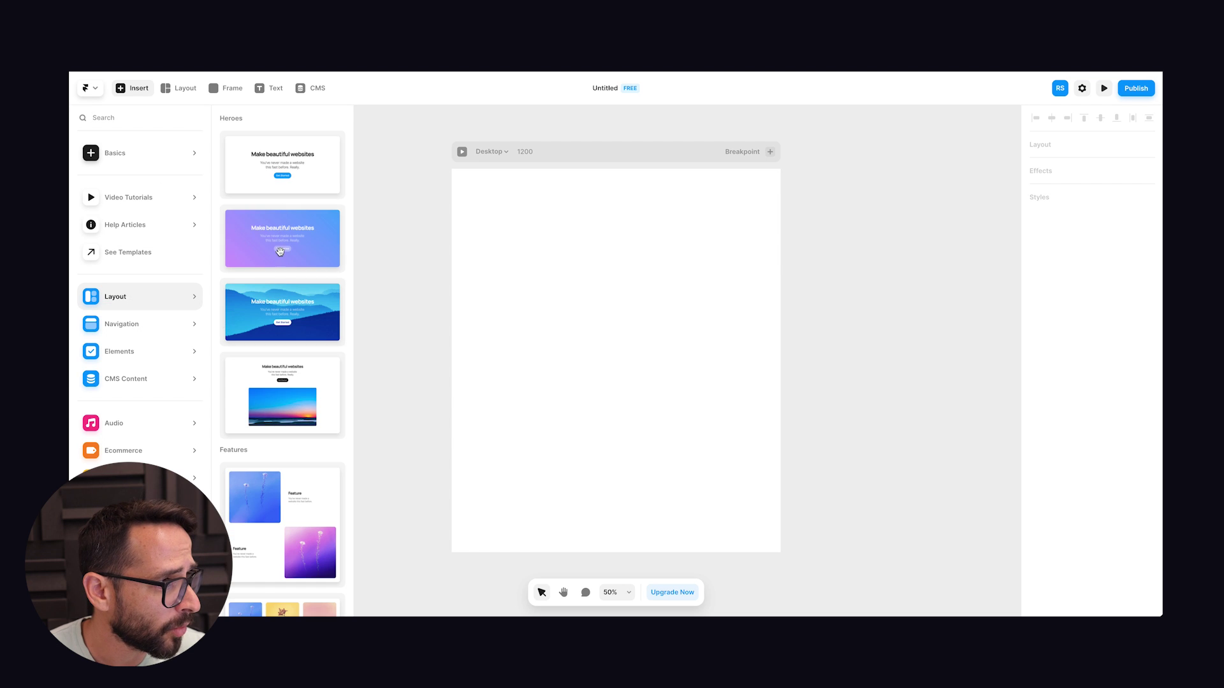
{"action": "scroll", "coordinate": [280, 252], "scroll_direction": "down", "scroll_amount": 5}
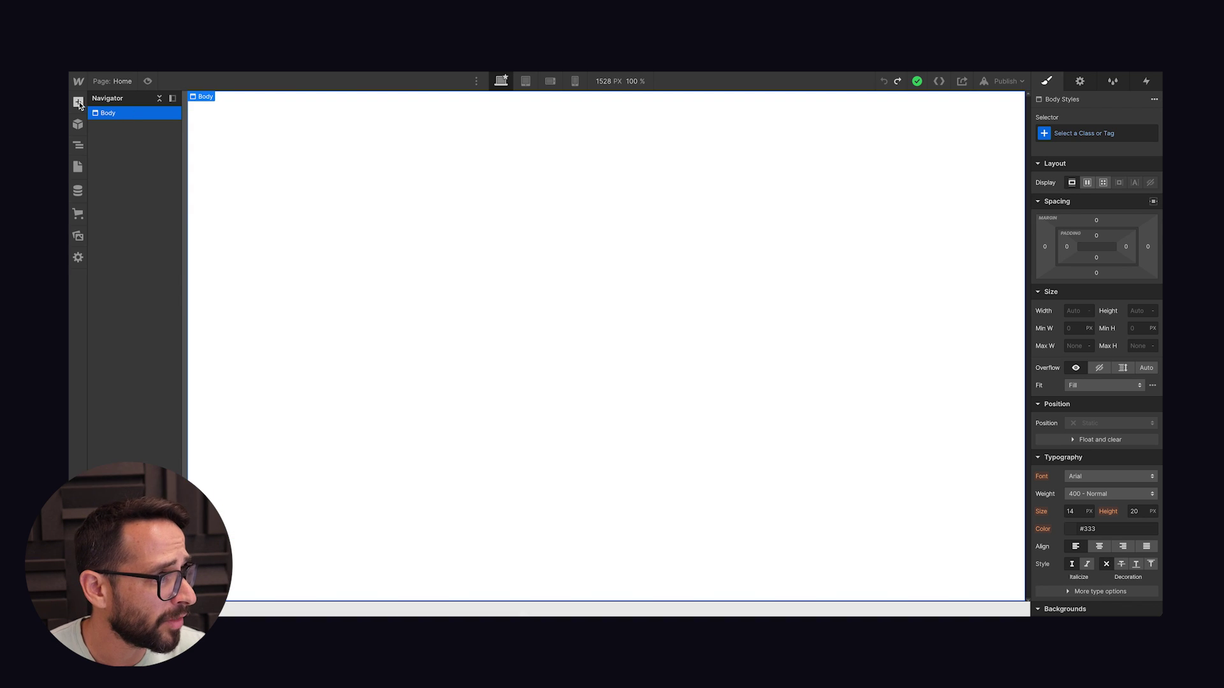
{"action": "left_click", "coordinate": [78, 103]}
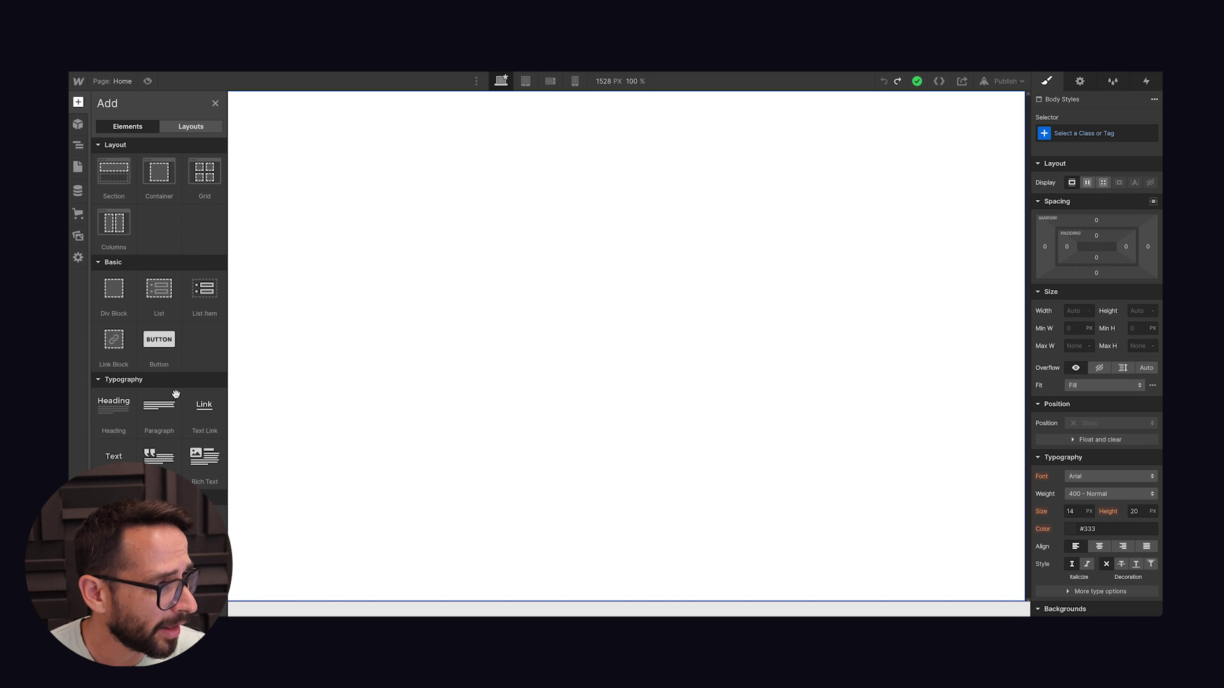
- Switch Webflow's Add panel to the Layouts tab with Navigation and Hero sections
{"action": "left_click", "coordinate": [190, 127]}
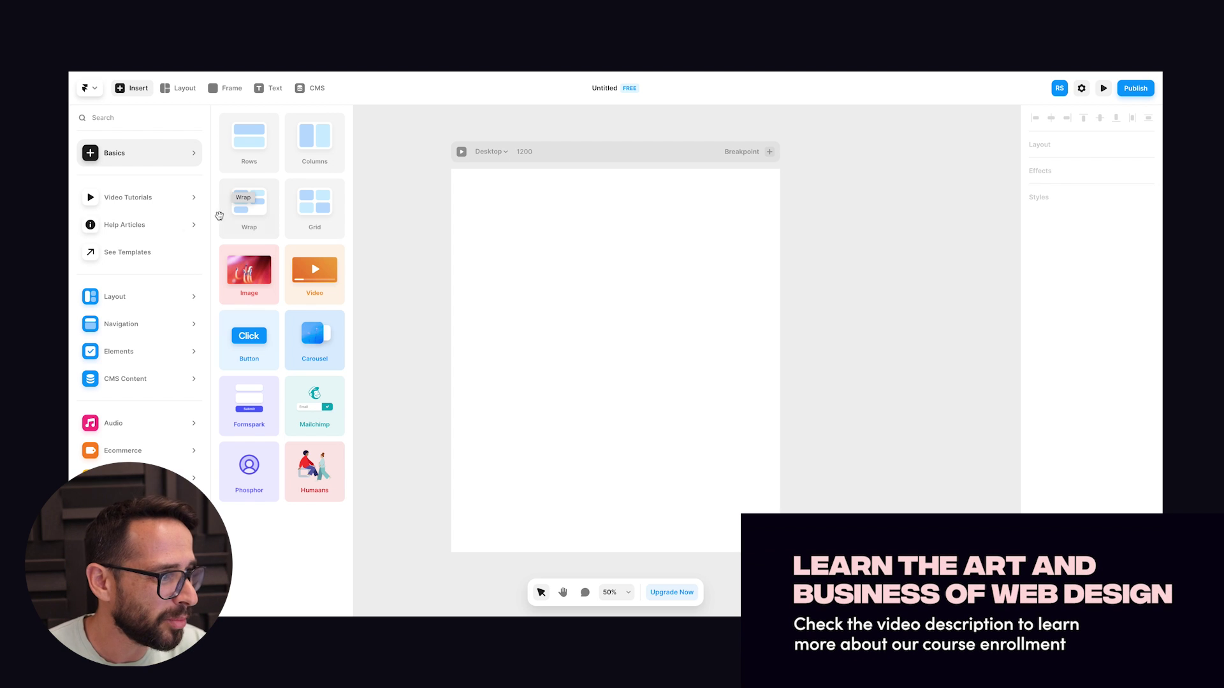
- Drop a Heroes template and a Features template from Insert > Layout onto the Desktop page
{"action": "mouse_move", "coordinate": [153, 293]}
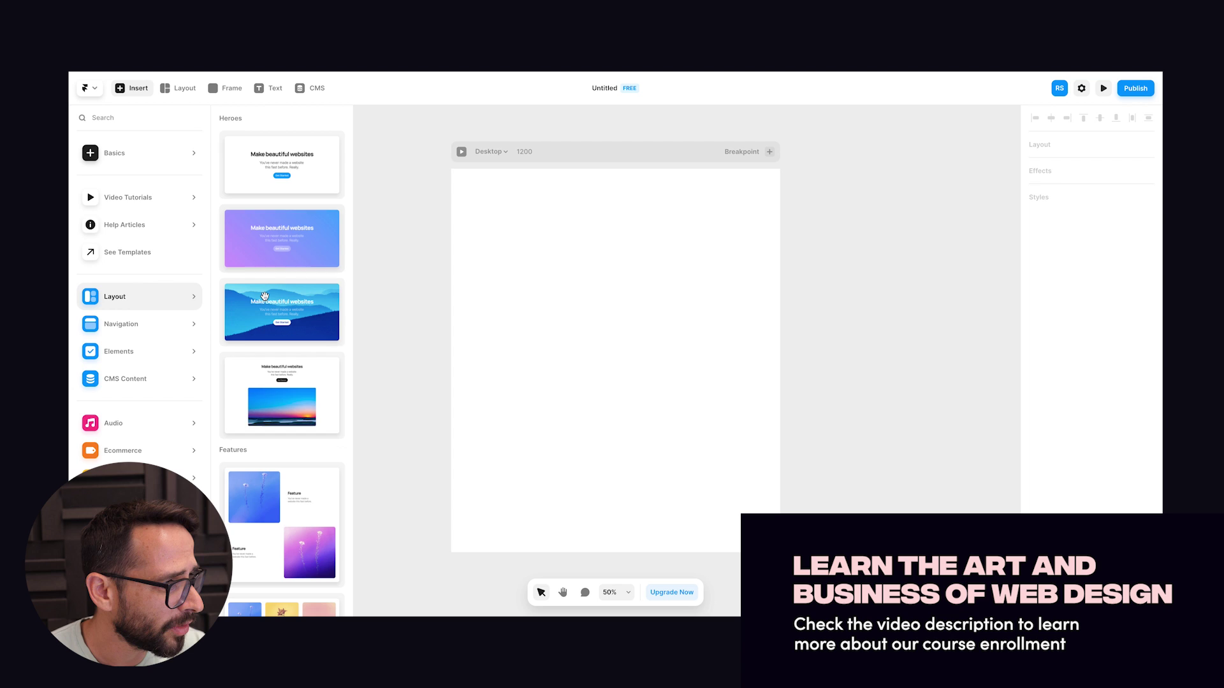
{"action": "left_click_drag", "start_coordinate": [270, 392], "coordinate": [615, 308]}
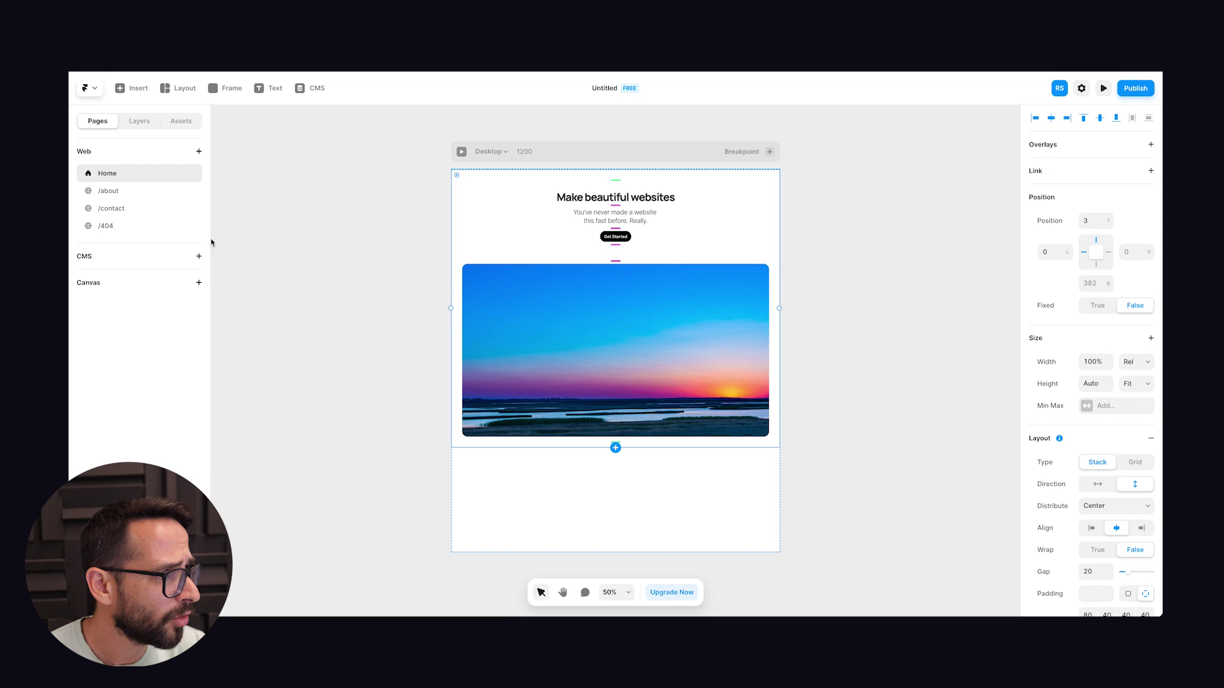
{"action": "left_click", "coordinate": [134, 88]}
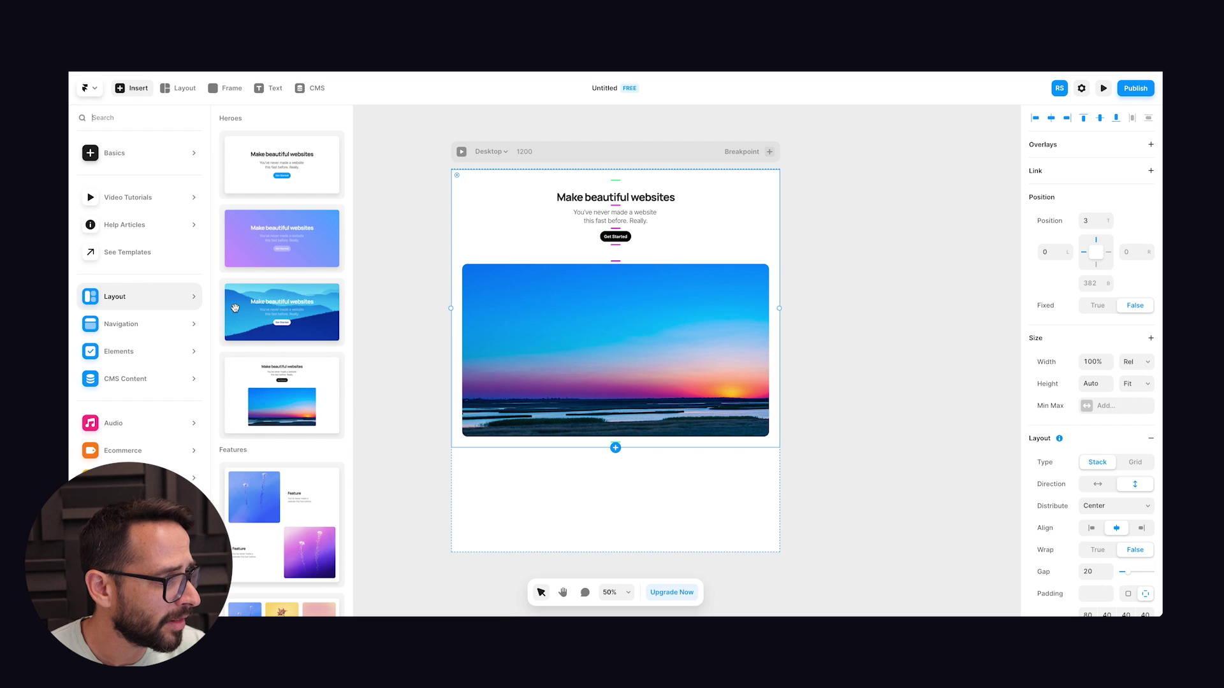
{"action": "scroll", "coordinate": [235, 308], "scroll_direction": "down", "scroll_amount": 5}
{"action": "left_click_drag", "start_coordinate": [277, 344], "coordinate": [606, 501]}
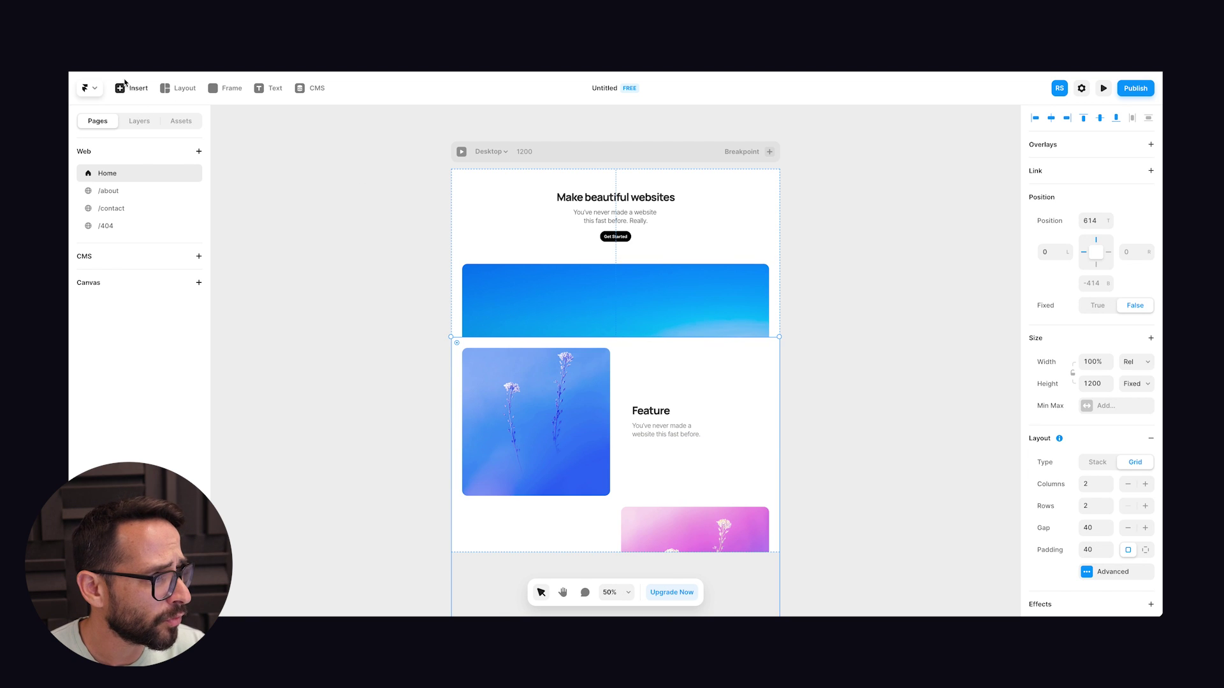
- Show the Layers tree and collapse the Features layer's children
{"action": "left_click", "coordinate": [140, 122]}
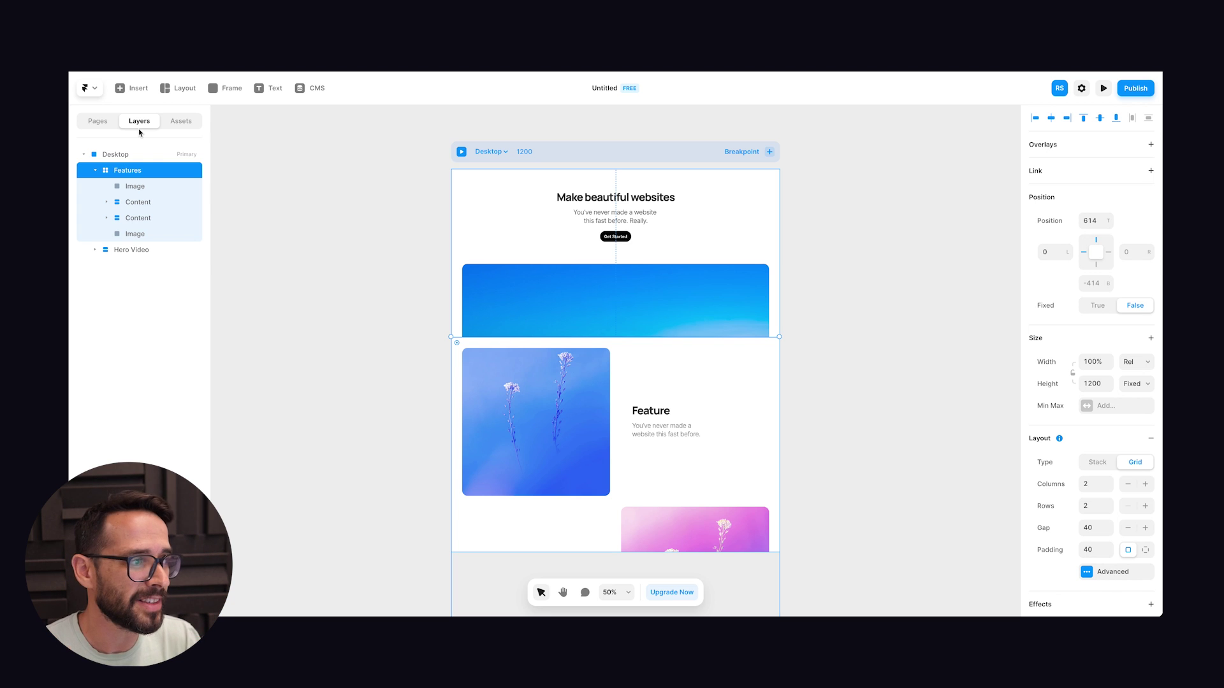
{"action": "left_click", "coordinate": [95, 171]}
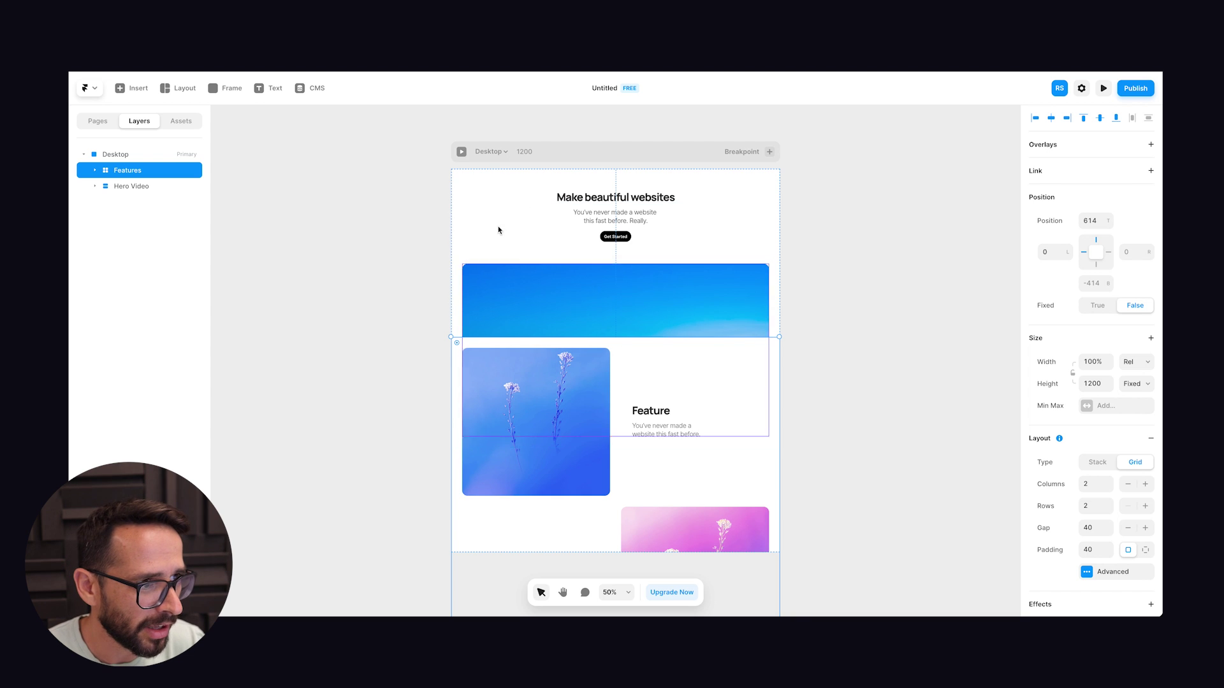
{"action": "scroll", "coordinate": [485, 318], "scroll_direction": "down", "scroll_amount": 3}
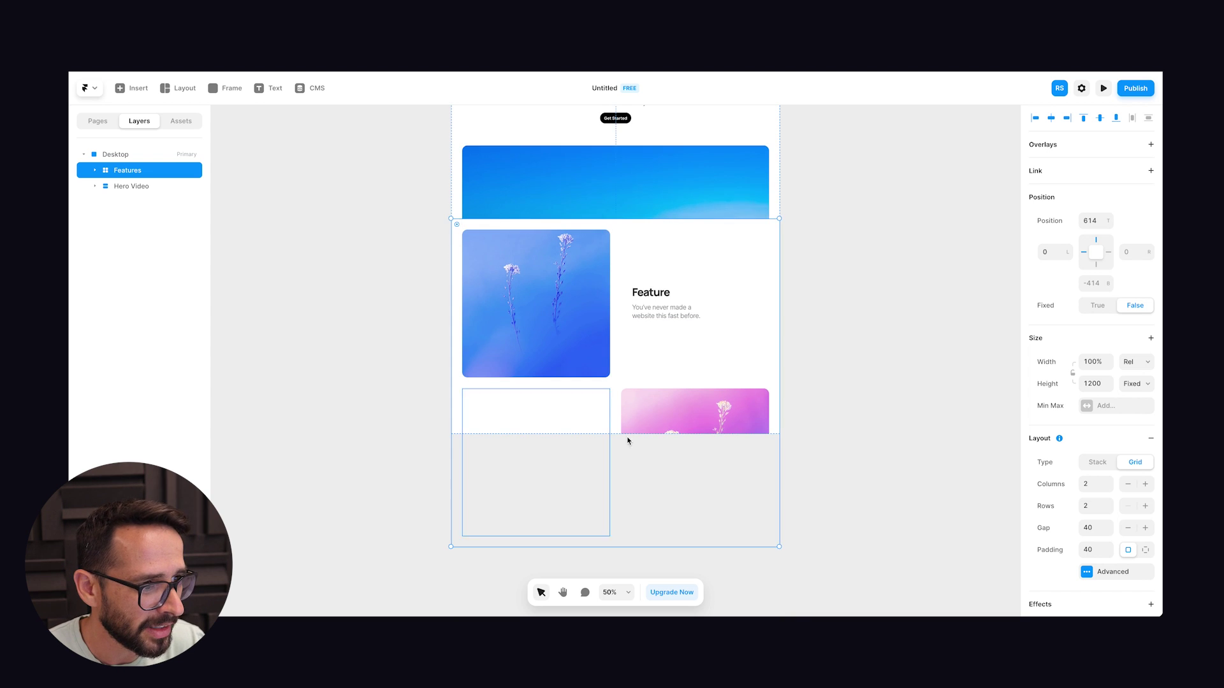
{"action": "scroll", "coordinate": [627, 440], "scroll_direction": "up", "scroll_amount": 3}
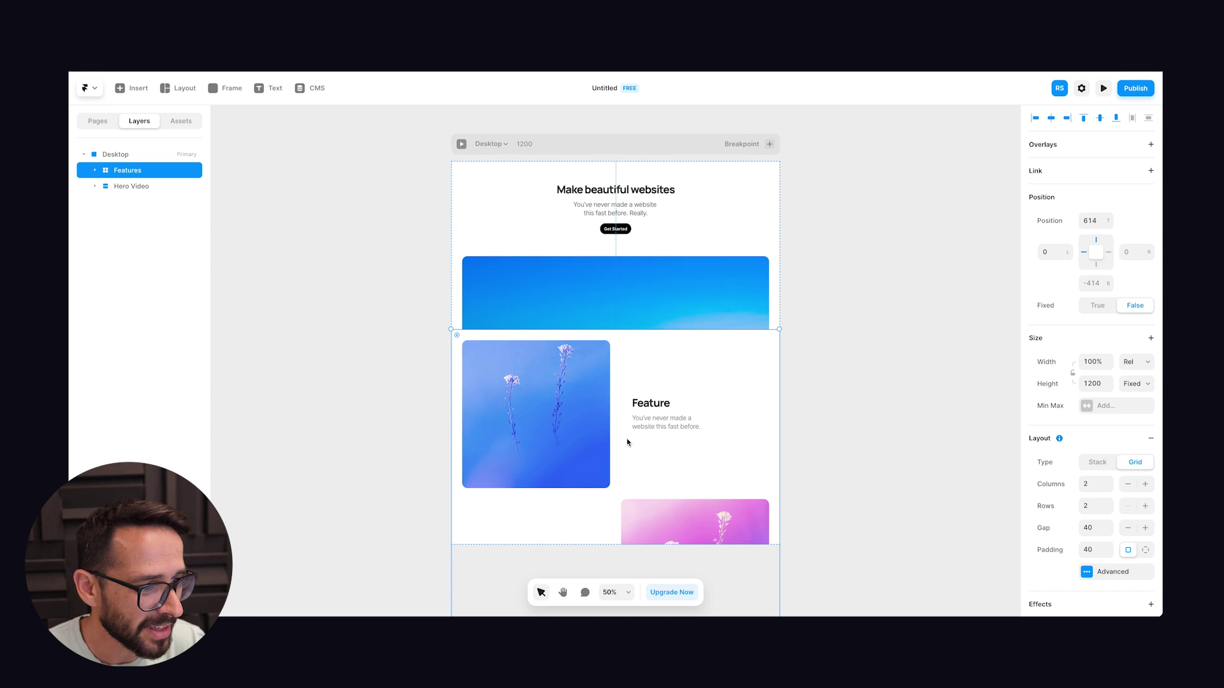
{"action": "scroll", "coordinate": [762, 385], "scroll_direction": "down", "scroll_amount": 3}
{"action": "scroll", "coordinate": [702, 374], "scroll_direction": "up", "scroll_amount": 3}
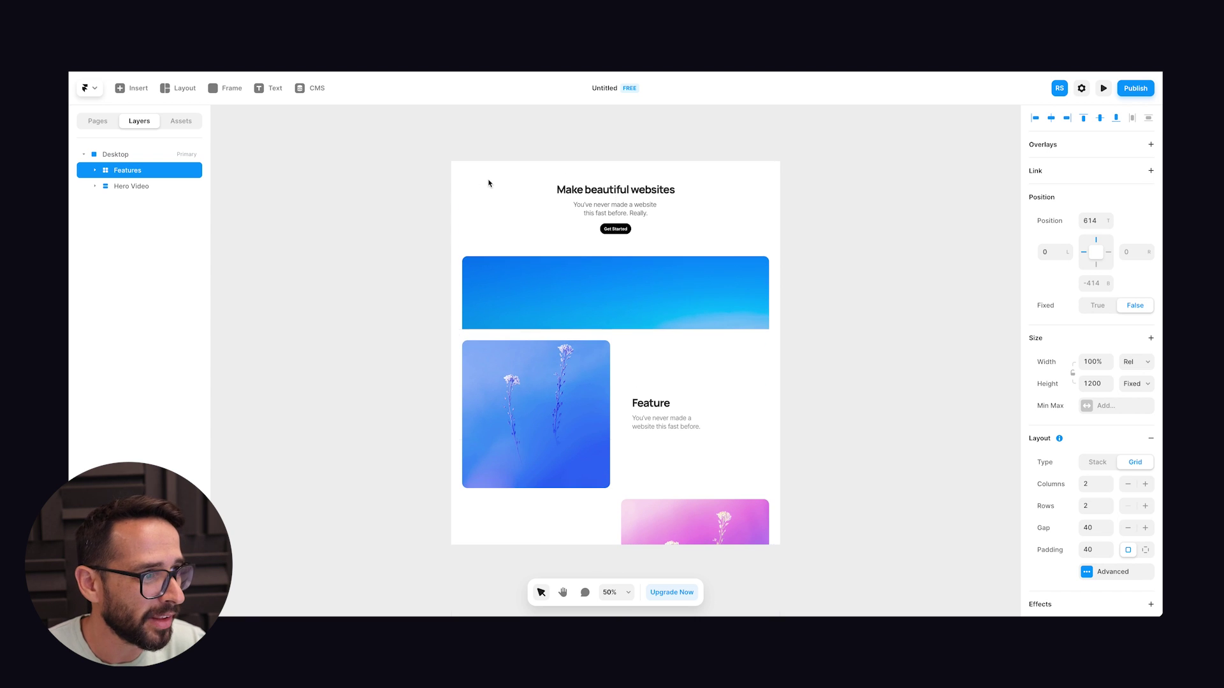
- Drag the Desktop frame's bottom edge to make the page 2536 px tall
{"action": "left_click", "coordinate": [489, 183]}
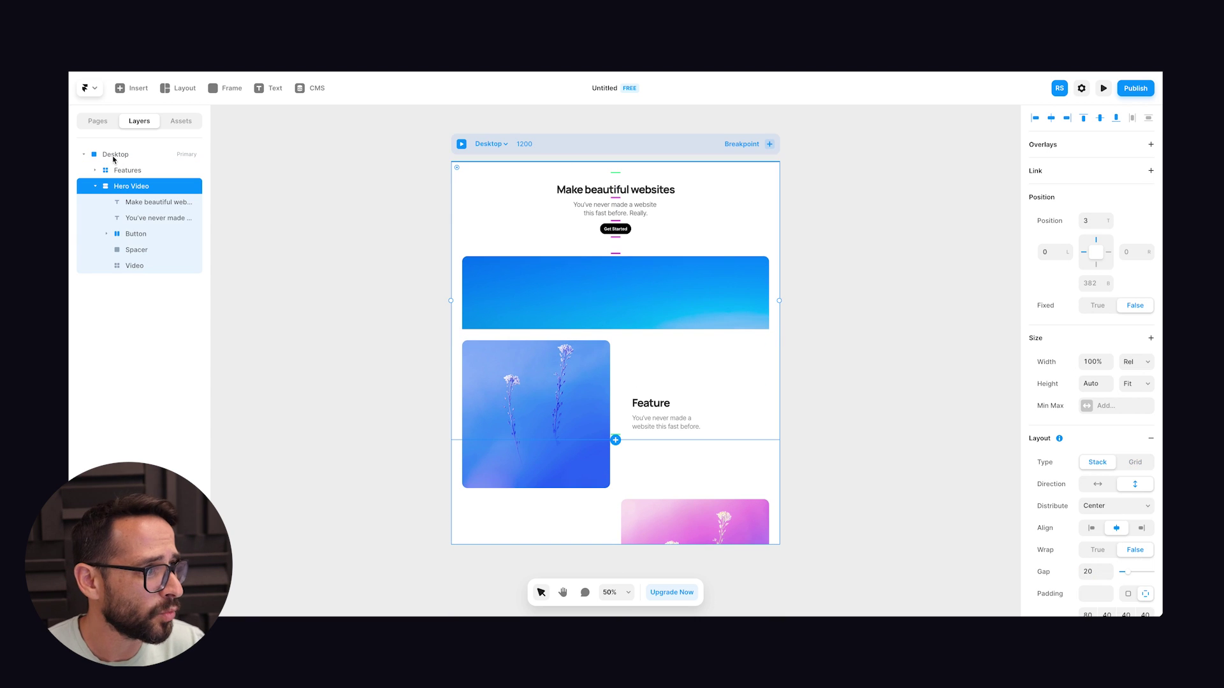
{"action": "left_click", "coordinate": [167, 155]}
{"action": "scroll", "coordinate": [385, 191], "scroll_direction": "down", "scroll_amount": 3}
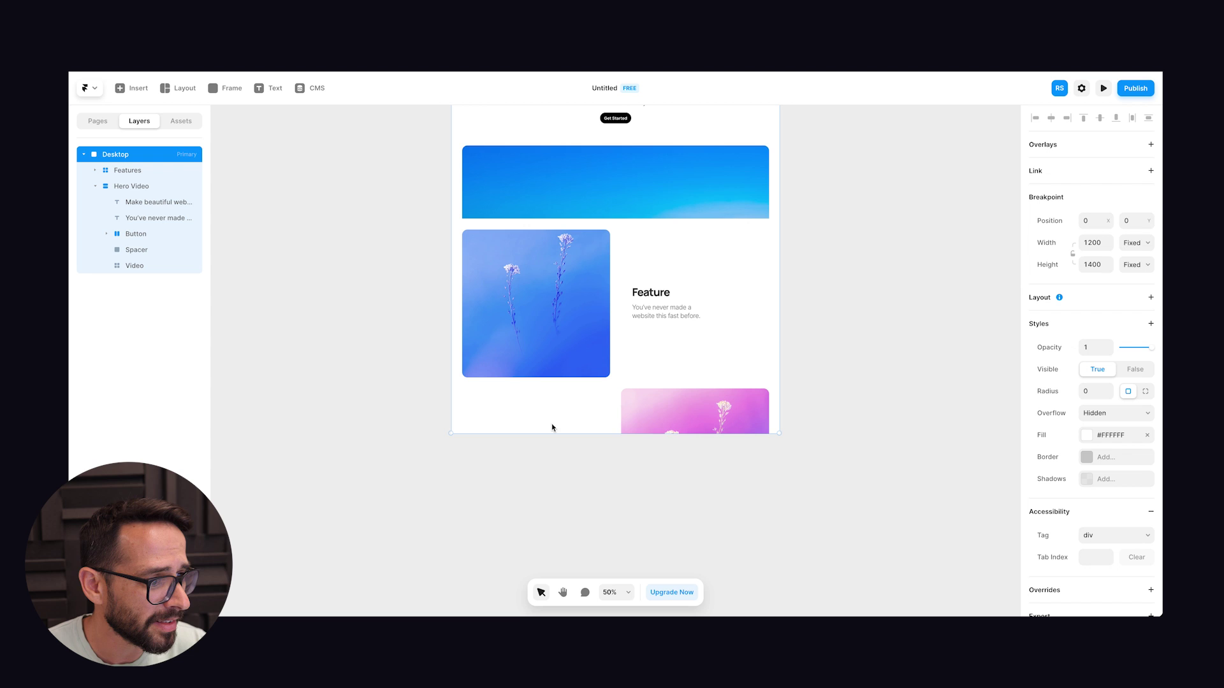
{"action": "left_click_drag", "start_coordinate": [549, 430], "coordinate": [555, 233]}
{"action": "scroll", "coordinate": [555, 538], "scroll_direction": "down", "scroll_amount": 10}
{"action": "scroll", "coordinate": [545, 248], "scroll_direction": "up", "scroll_amount": 10}
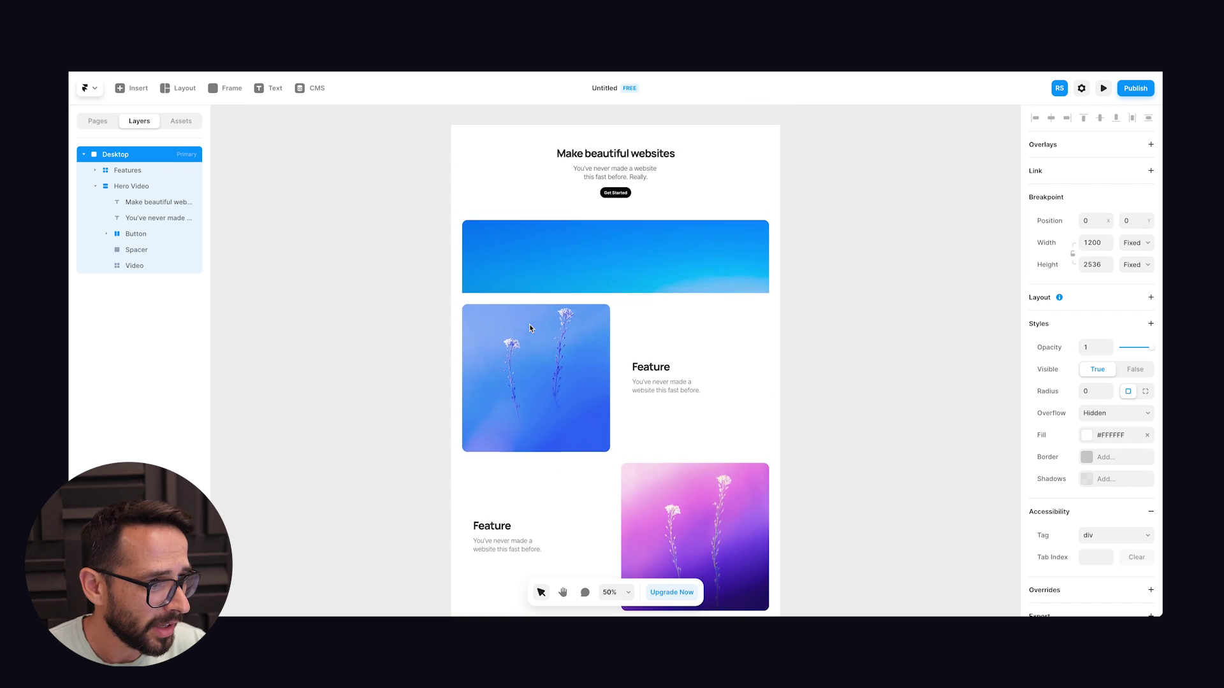
{"action": "scroll", "coordinate": [565, 243], "scroll_direction": "down", "scroll_amount": 2}
- Try repositioning the Features section below the hero's full image
{"action": "left_click", "coordinate": [338, 237]}
{"action": "left_click", "coordinate": [535, 198]}
{"action": "left_click_drag", "start_coordinate": [535, 197], "coordinate": [517, 347]}
{"action": "left_click", "coordinate": [135, 171]}
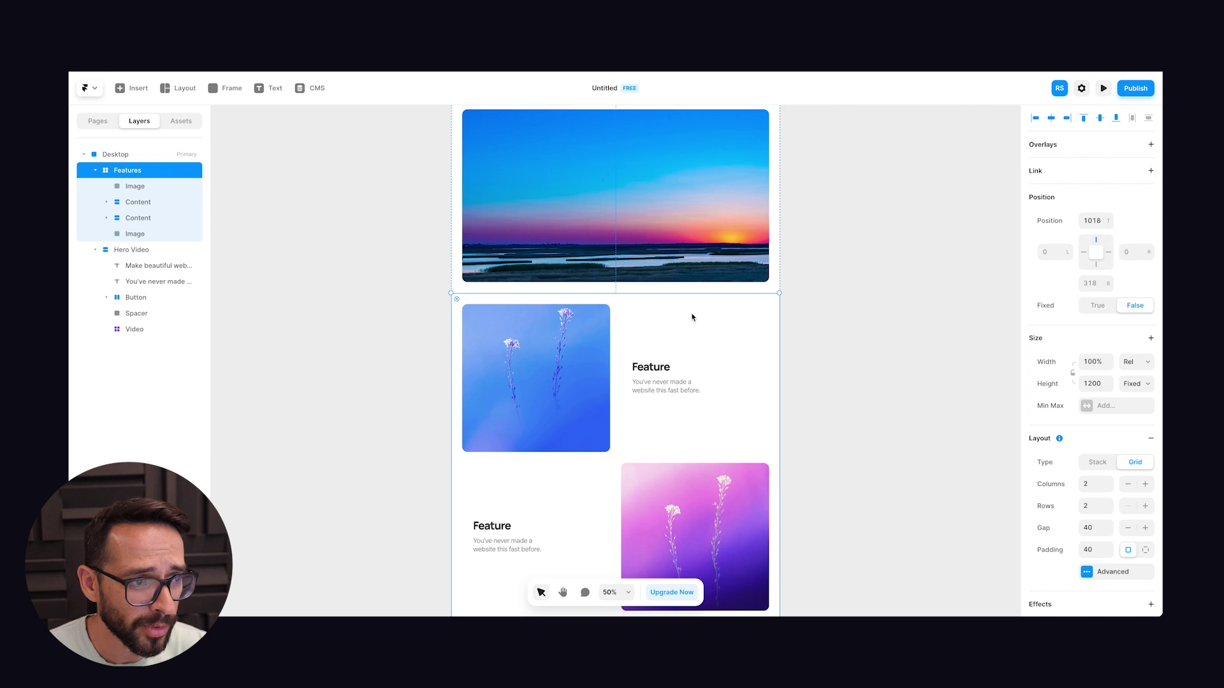
{"action": "scroll", "coordinate": [691, 317], "scroll_direction": "up", "scroll_amount": 3}
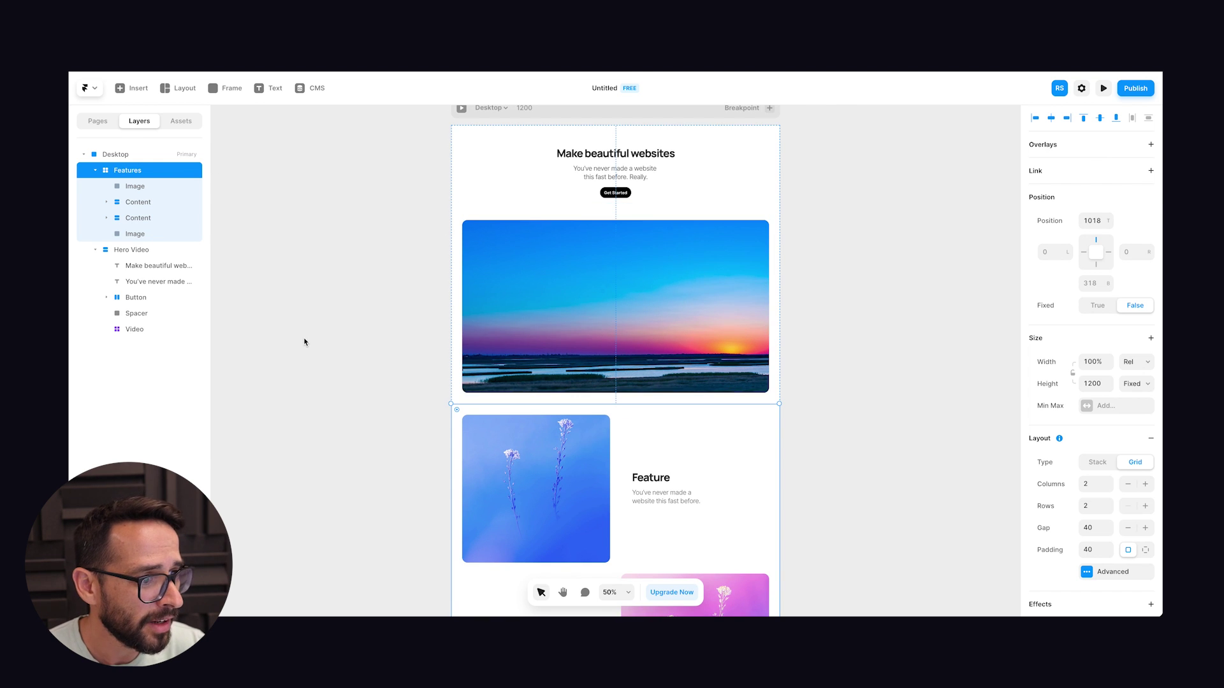
- Collapse both sections in Layers and move Hero Video above Features
{"action": "left_click", "coordinate": [92, 172]}
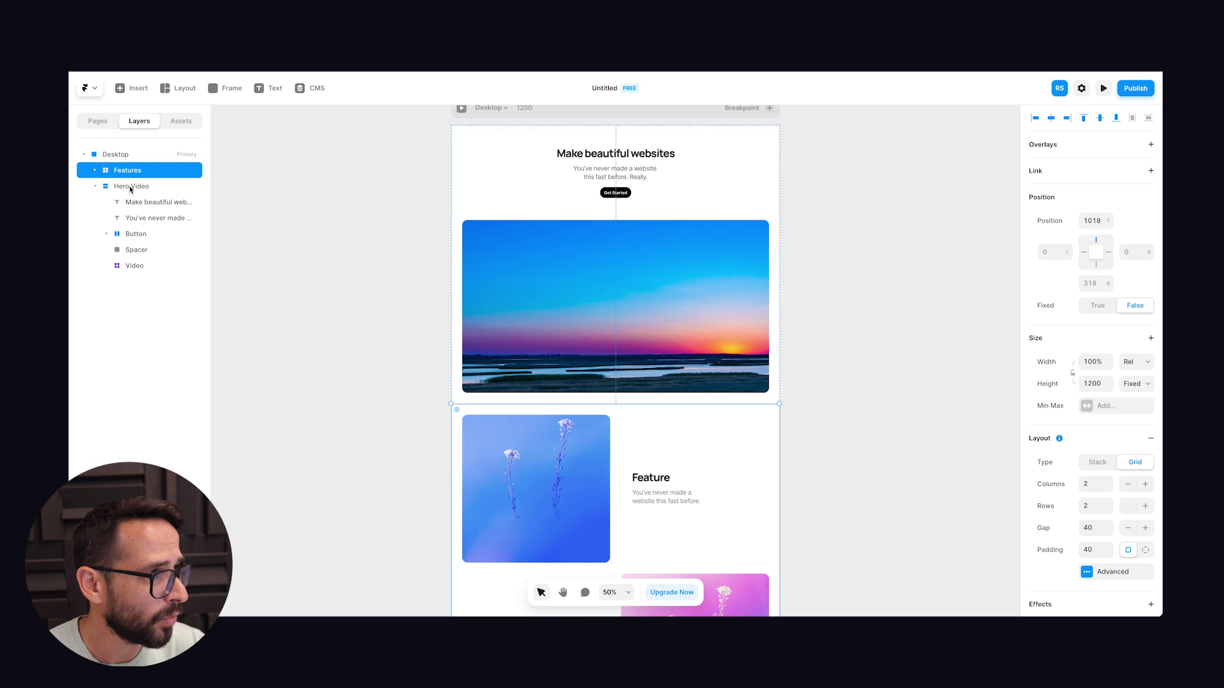
{"action": "left_click", "coordinate": [95, 186]}
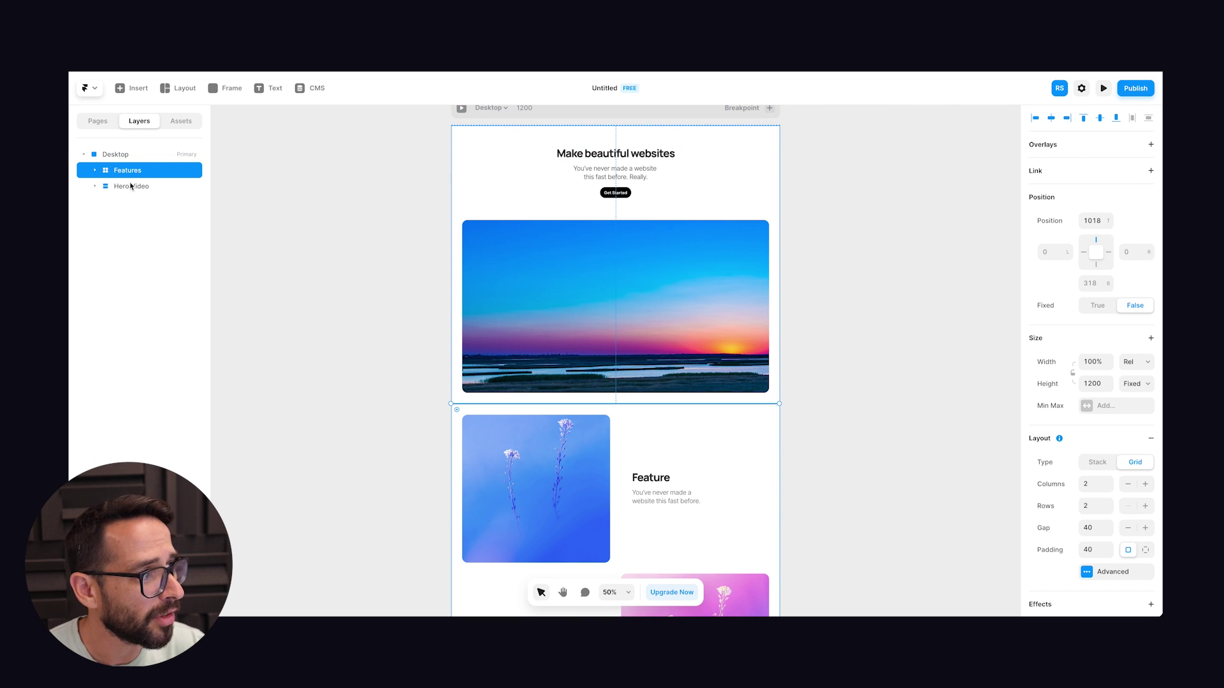
{"action": "left_click", "coordinate": [124, 185]}
{"action": "left_click_drag", "start_coordinate": [123, 185], "coordinate": [95, 169]}
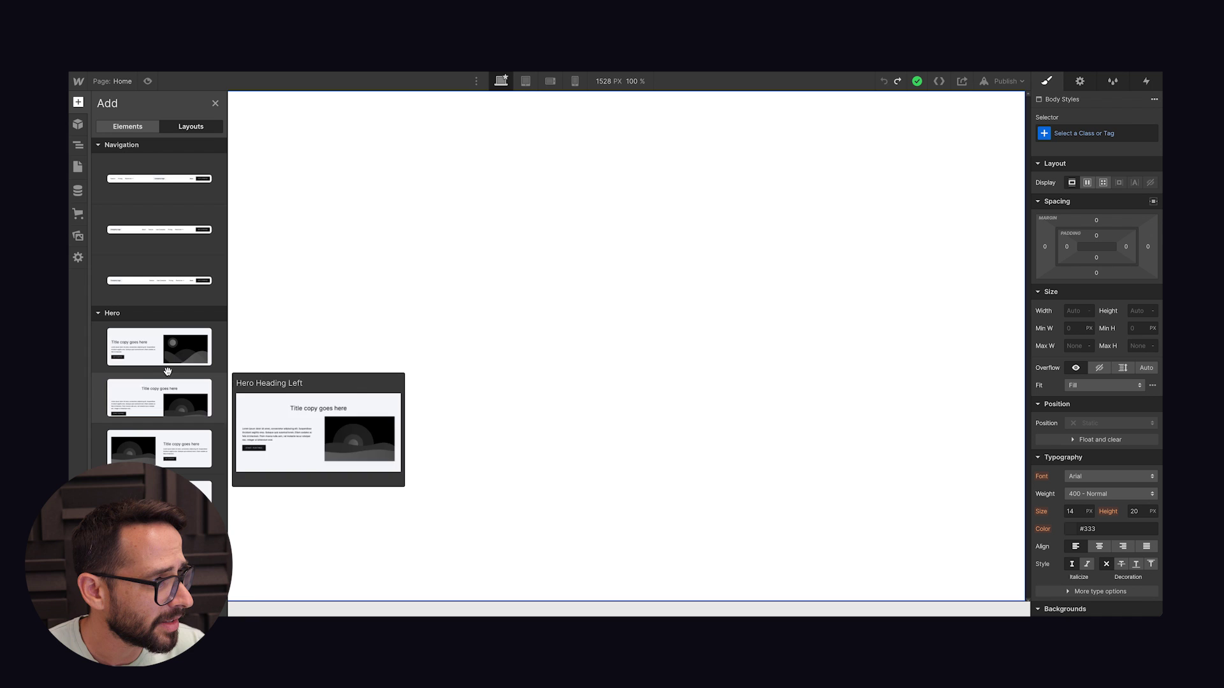
- Add the Hero Stack layout and then Hero Heading Right below it on the Home page
{"action": "mouse_move", "coordinate": [157, 342]}
{"action": "scroll", "coordinate": [157, 343], "scroll_direction": "down", "scroll_amount": 3}
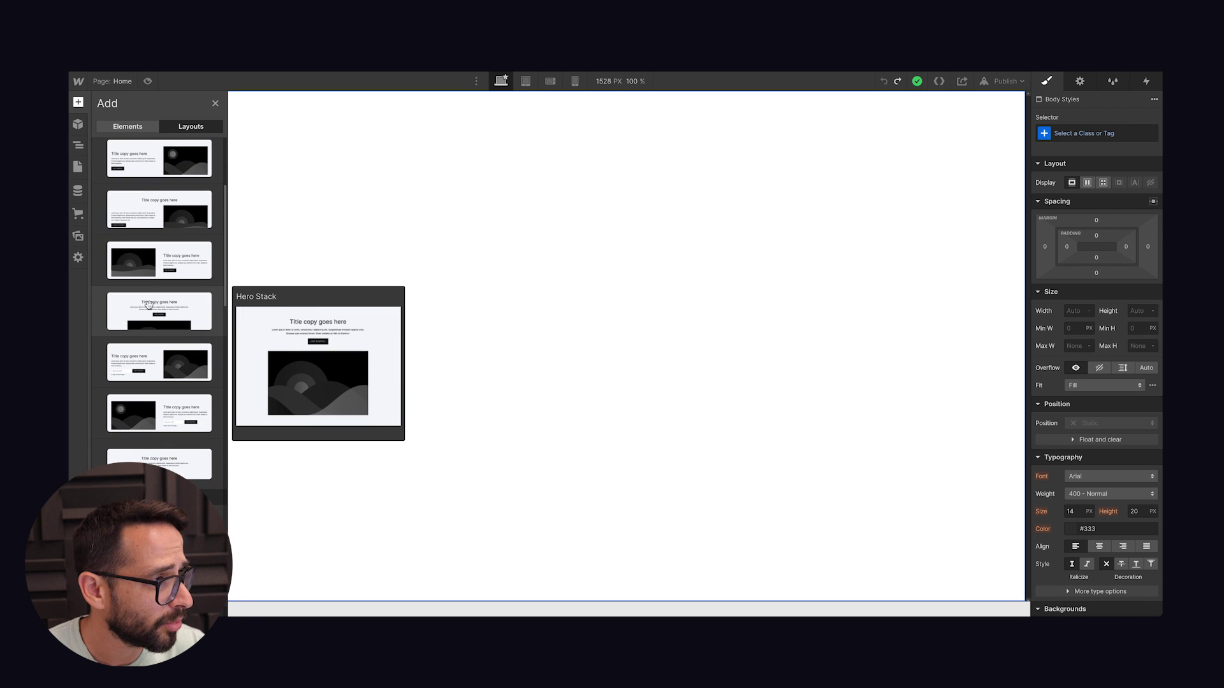
{"action": "left_click_drag", "start_coordinate": [148, 308], "coordinate": [667, 204]}
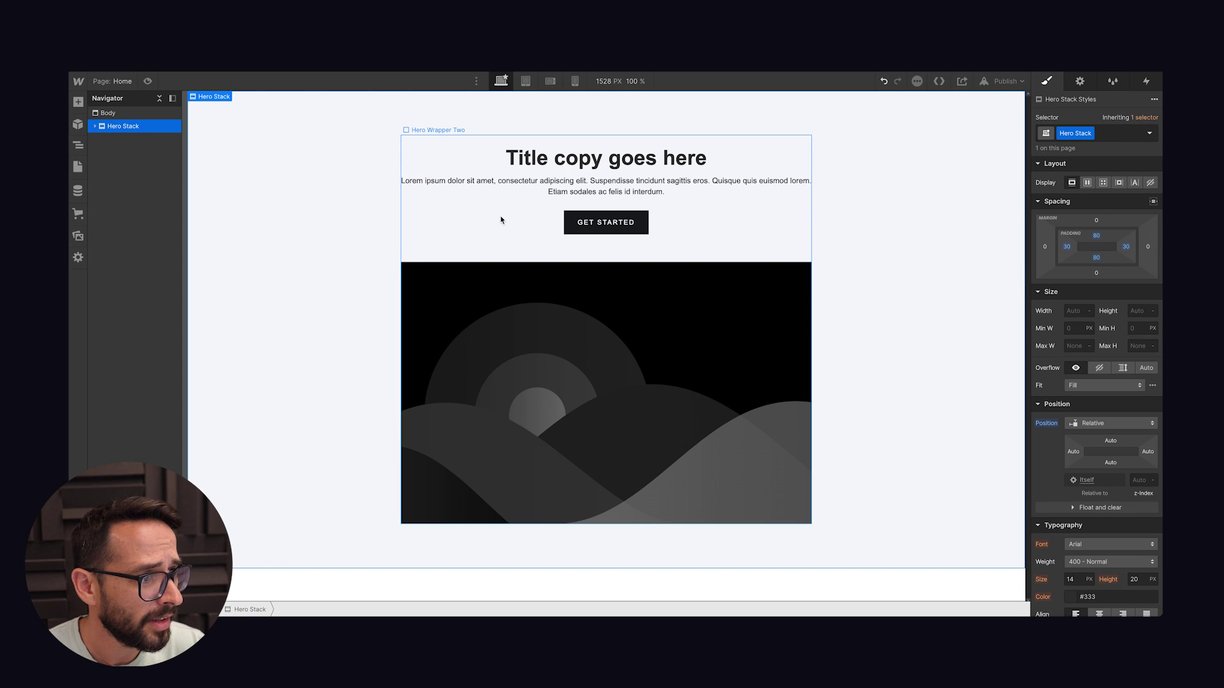
{"action": "left_click", "coordinate": [78, 102]}
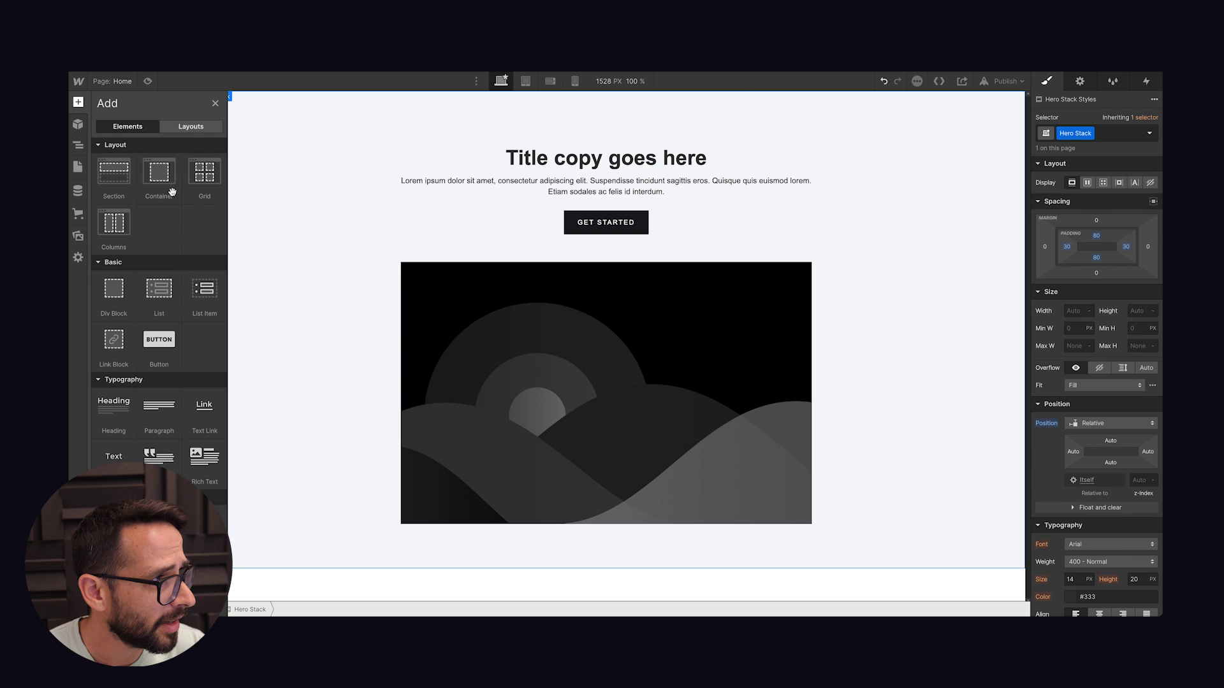
{"action": "left_click", "coordinate": [177, 128]}
{"action": "scroll", "coordinate": [177, 223], "scroll_direction": "down", "scroll_amount": 6}
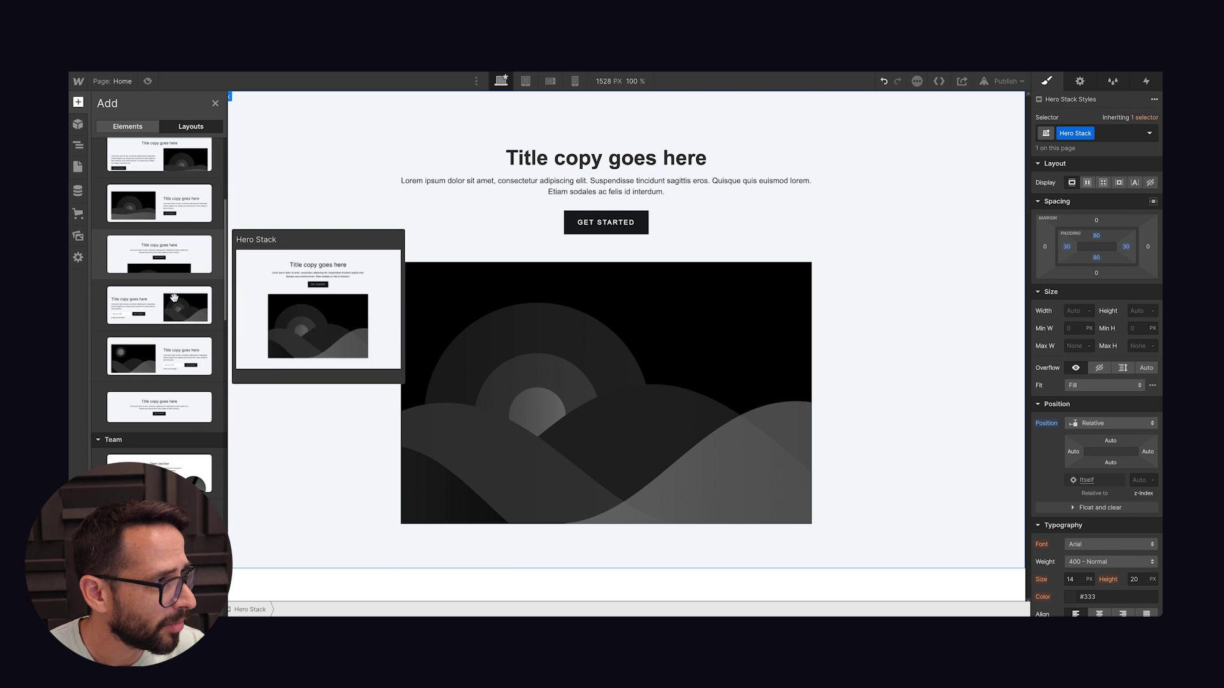
{"action": "left_click_drag", "start_coordinate": [178, 223], "coordinate": [593, 523]}
- Collapse Hero Stack in the Navigator and scroll the canvas to view Hero Heading Right
{"action": "scroll", "coordinate": [485, 440], "scroll_direction": "down", "scroll_amount": 3}
{"action": "scroll", "coordinate": [383, 357], "scroll_direction": "up", "scroll_amount": 3}
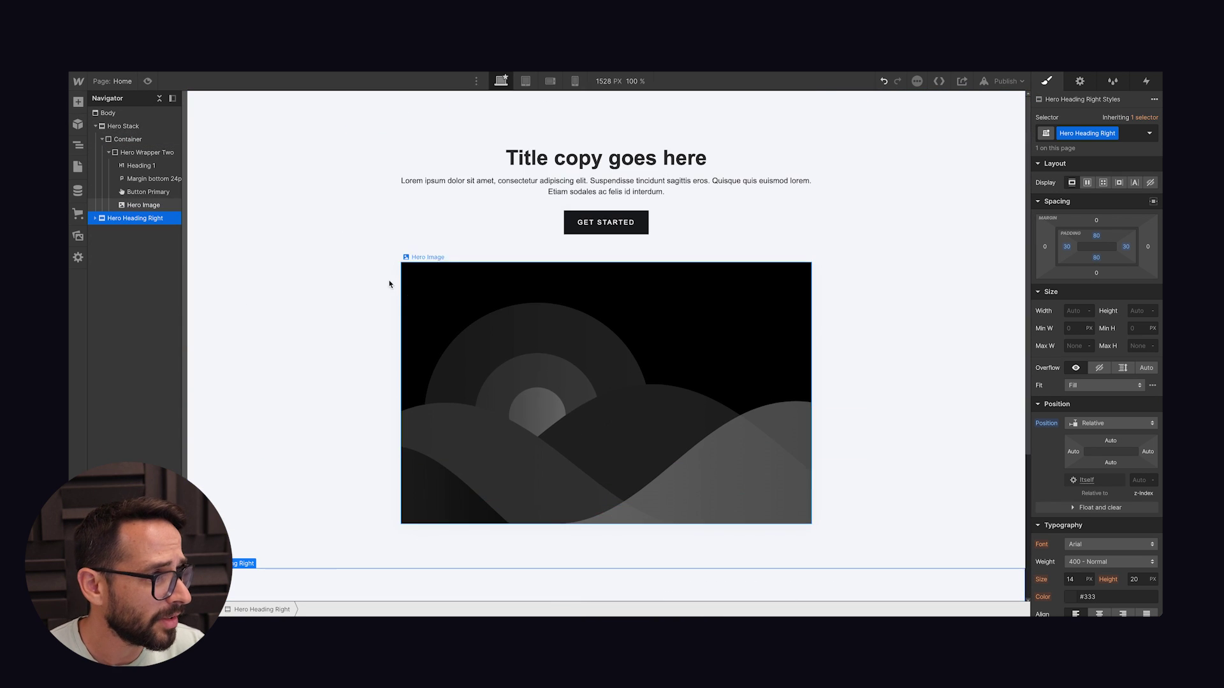
{"action": "left_click", "coordinate": [95, 127]}
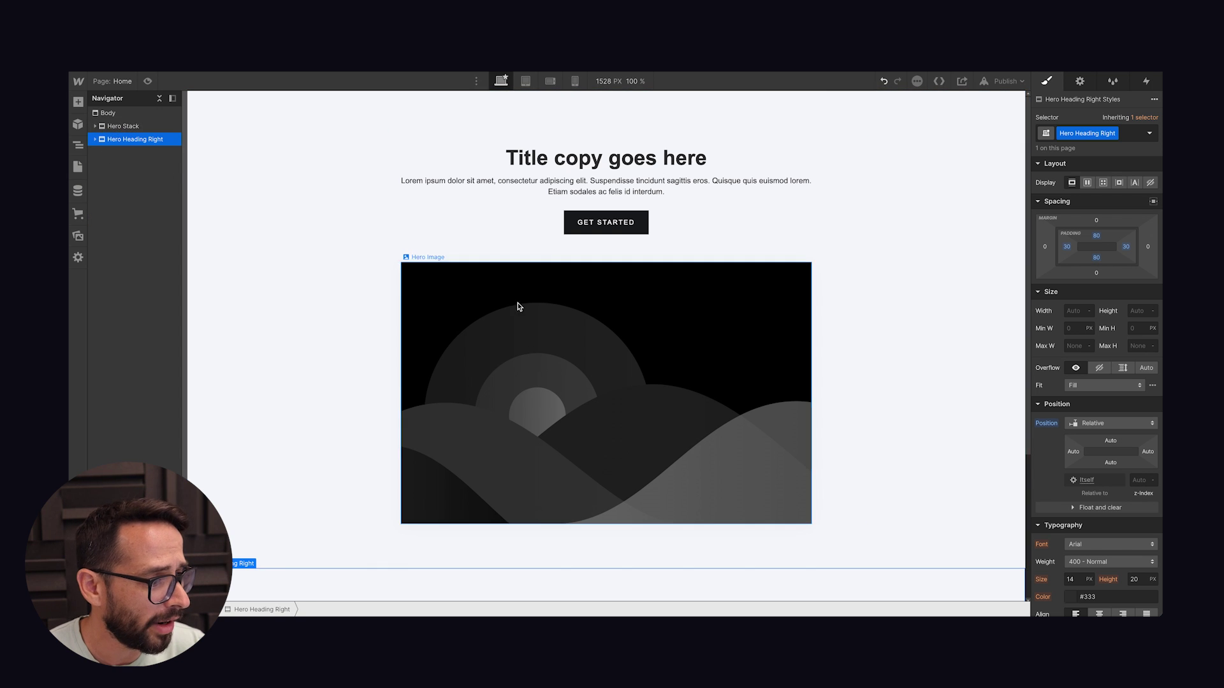
{"action": "scroll", "coordinate": [498, 515], "scroll_direction": "down", "scroll_amount": 3}
{"action": "scroll", "coordinate": [801, 374], "scroll_direction": "up", "scroll_amount": 3}
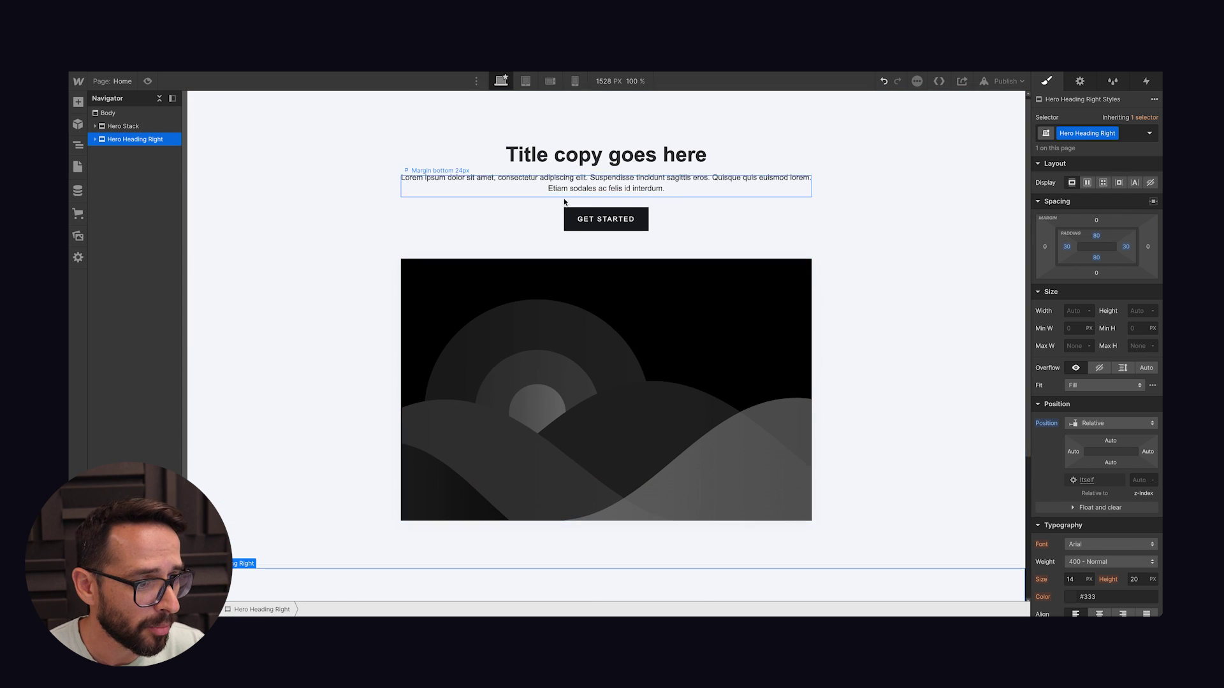
{"action": "scroll", "coordinate": [796, 444], "scroll_direction": "down", "scroll_amount": 3}
{"action": "scroll", "coordinate": [491, 279], "scroll_direction": "up", "scroll_amount": 3}
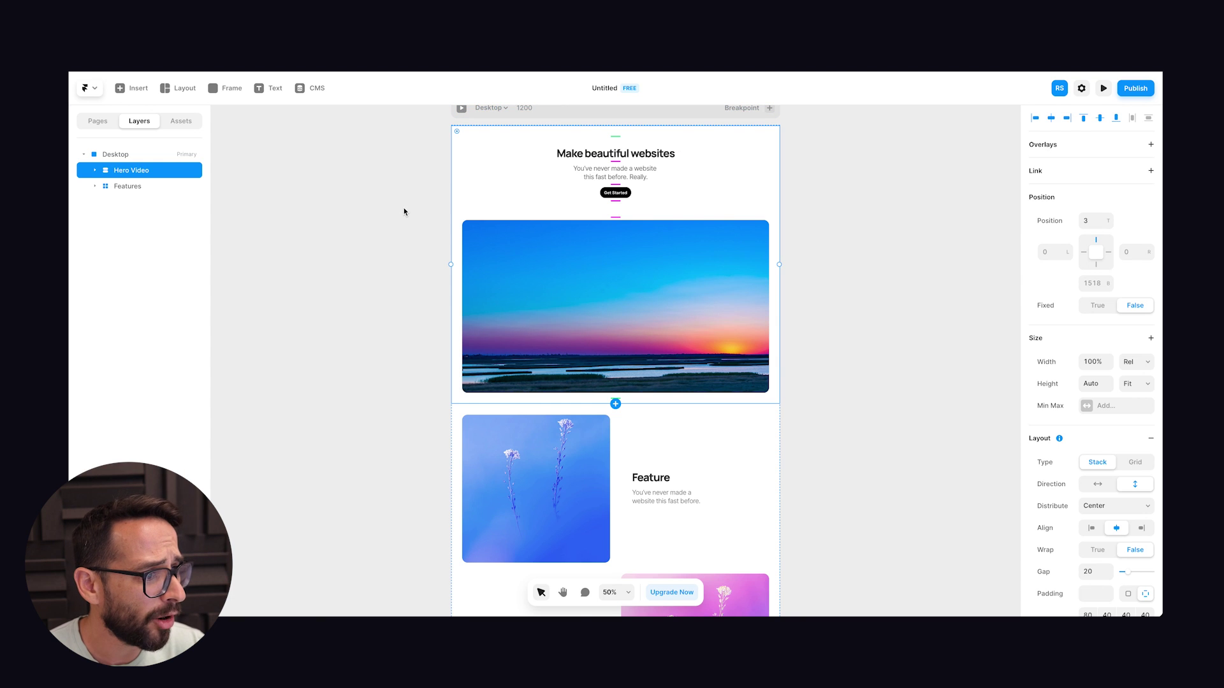
- Zoom Framer's canvas to 100% and expand Hero Video to list heading, subtitle, button, spacer and video
{"action": "left_click", "coordinate": [403, 211]}
{"action": "scroll", "coordinate": [437, 225], "scroll_direction": "up", "scroll_amount": 1}
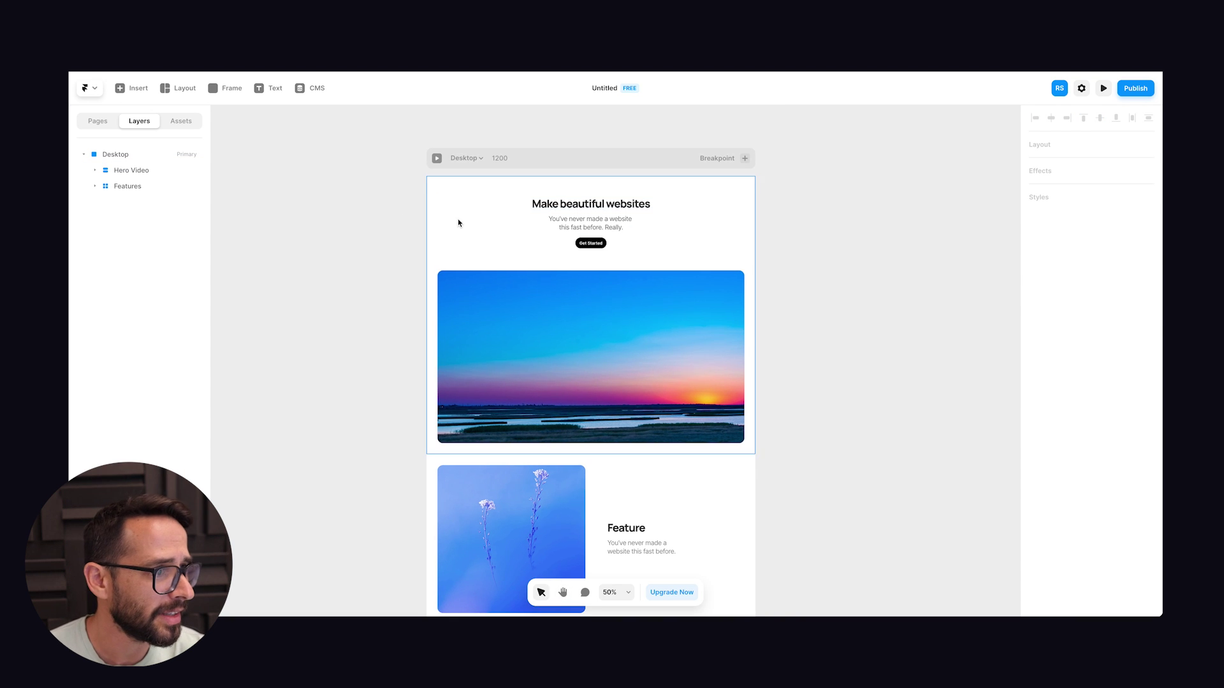
{"action": "key", "text": "ctrl+plus"}
{"action": "scroll", "coordinate": [449, 216], "scroll_direction": "up", "scroll_amount": 3}
{"action": "left_click", "coordinate": [133, 168]}
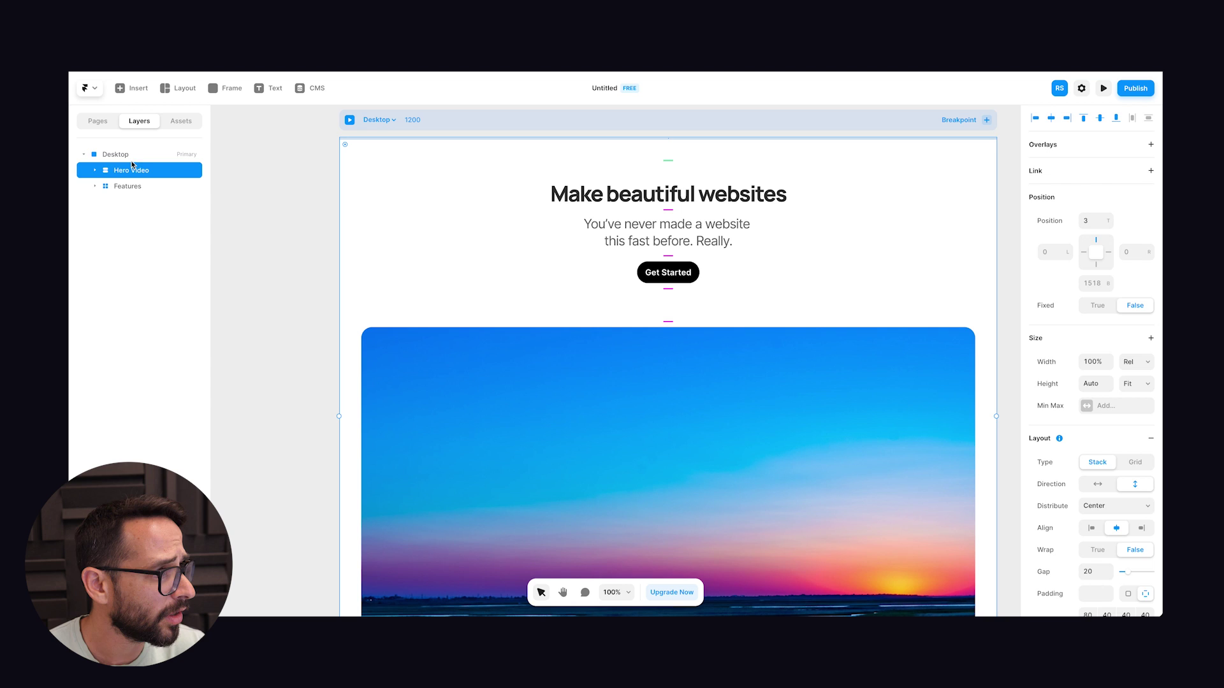
{"action": "left_click", "coordinate": [116, 156]}
{"action": "left_click", "coordinate": [129, 169]}
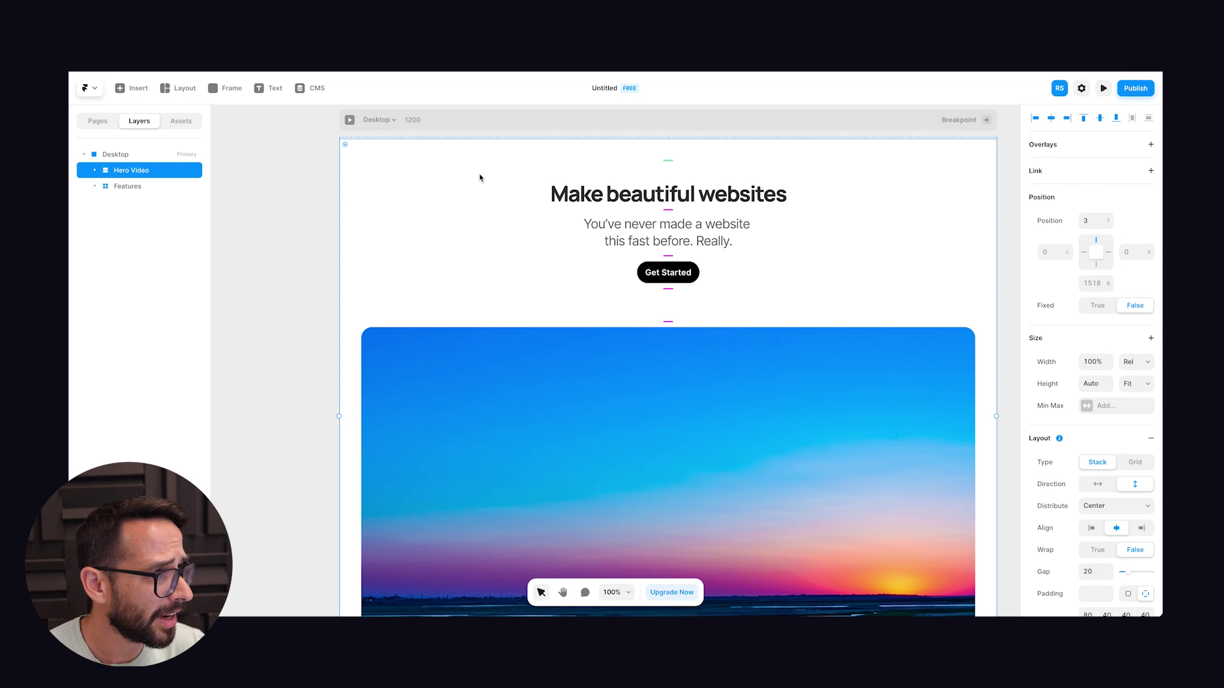
{"action": "left_click", "coordinate": [94, 171]}
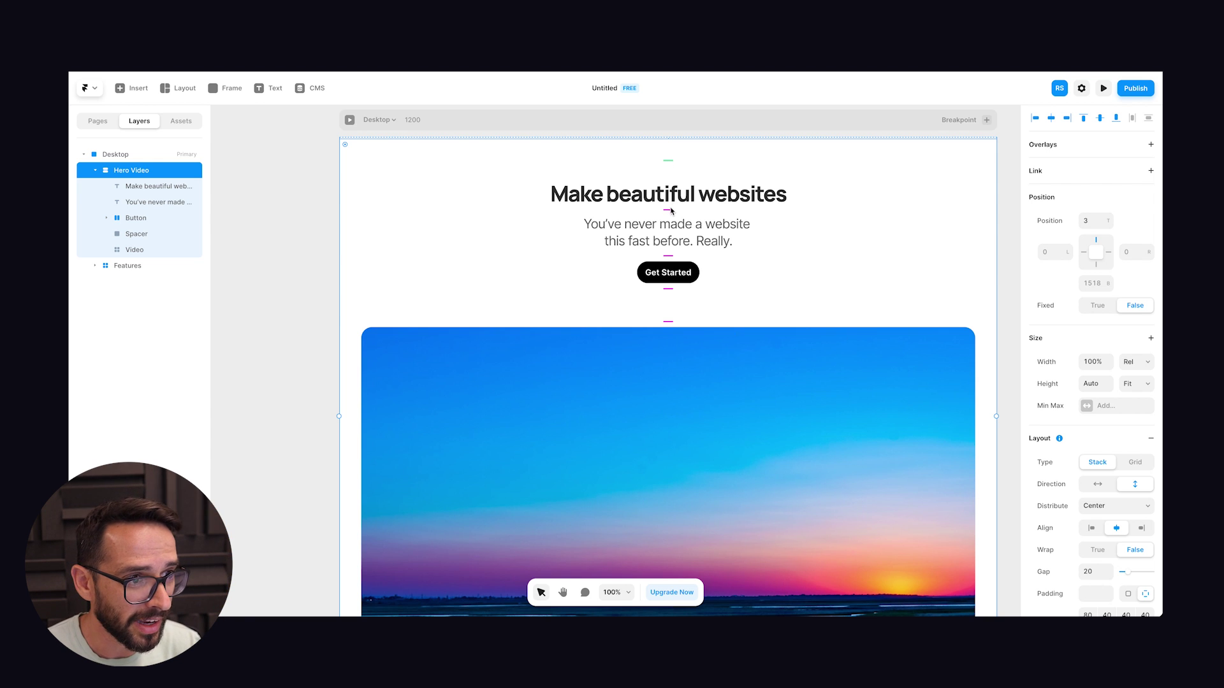
{"action": "mouse_move", "coordinate": [666, 210]}
{"action": "left_mouse_down"}
{"action": "mouse_move", "coordinate": [666, 229]}
{"action": "mouse_move", "coordinate": [664, 216]}
{"action": "left_mouse_up"}
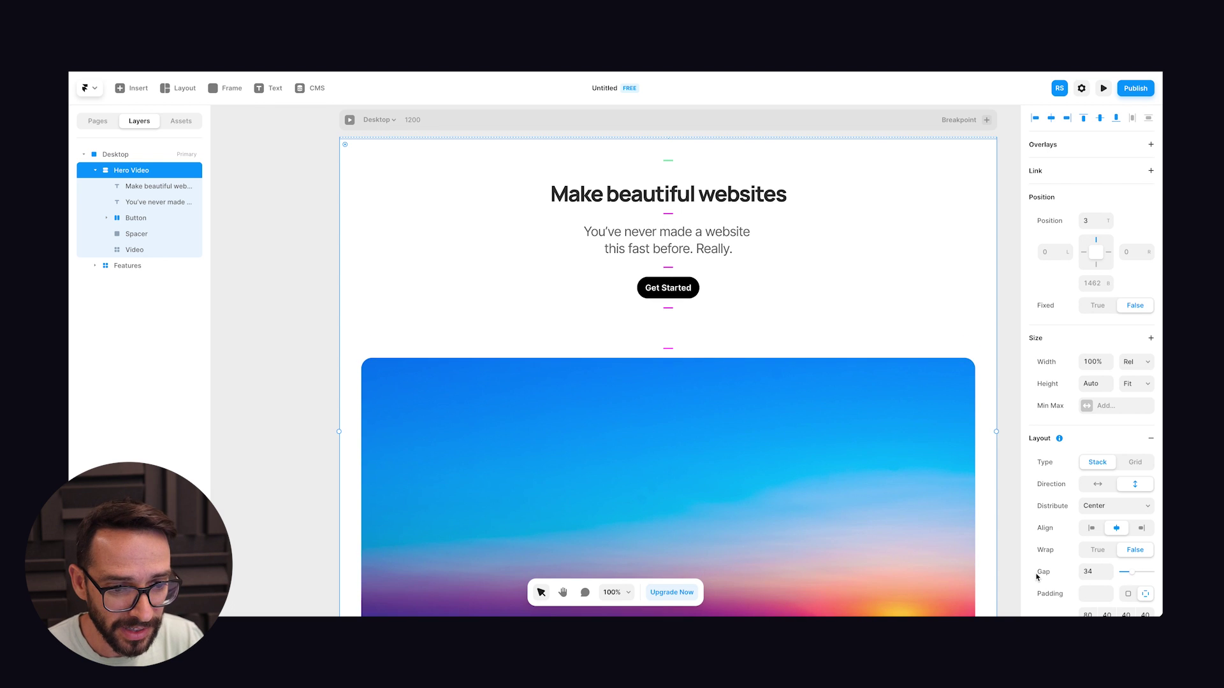
{"action": "key", "text": "ctrl+z"}
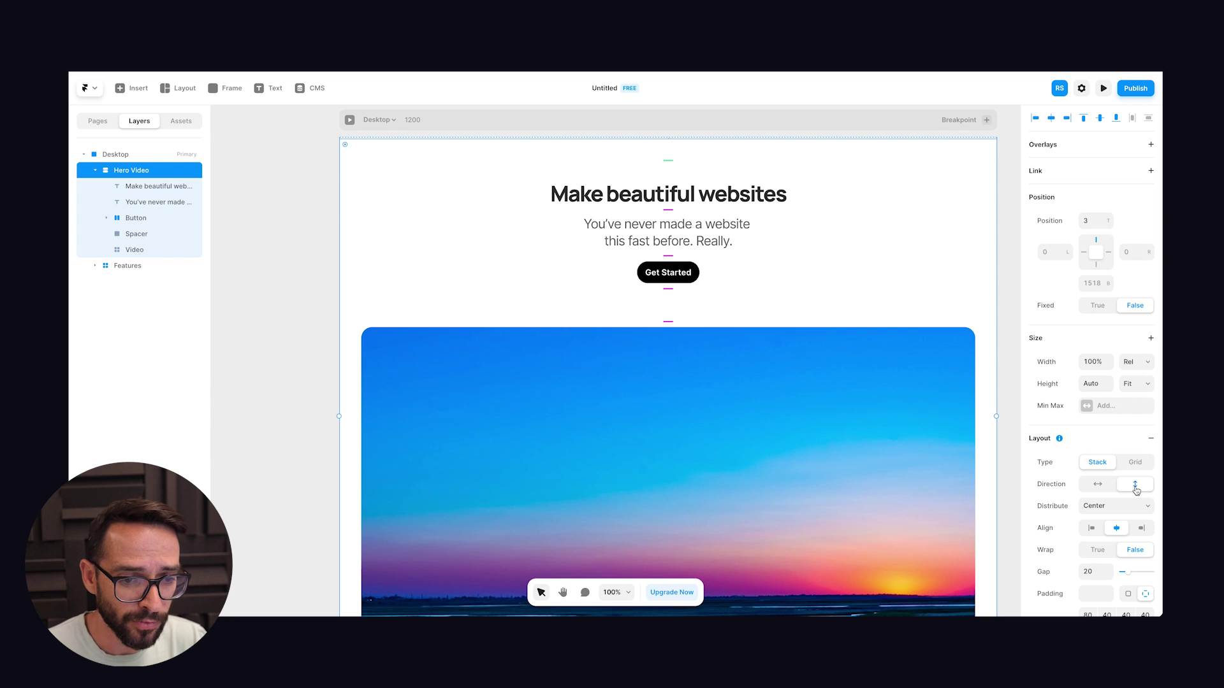
{"action": "left_click", "coordinate": [1088, 488]}
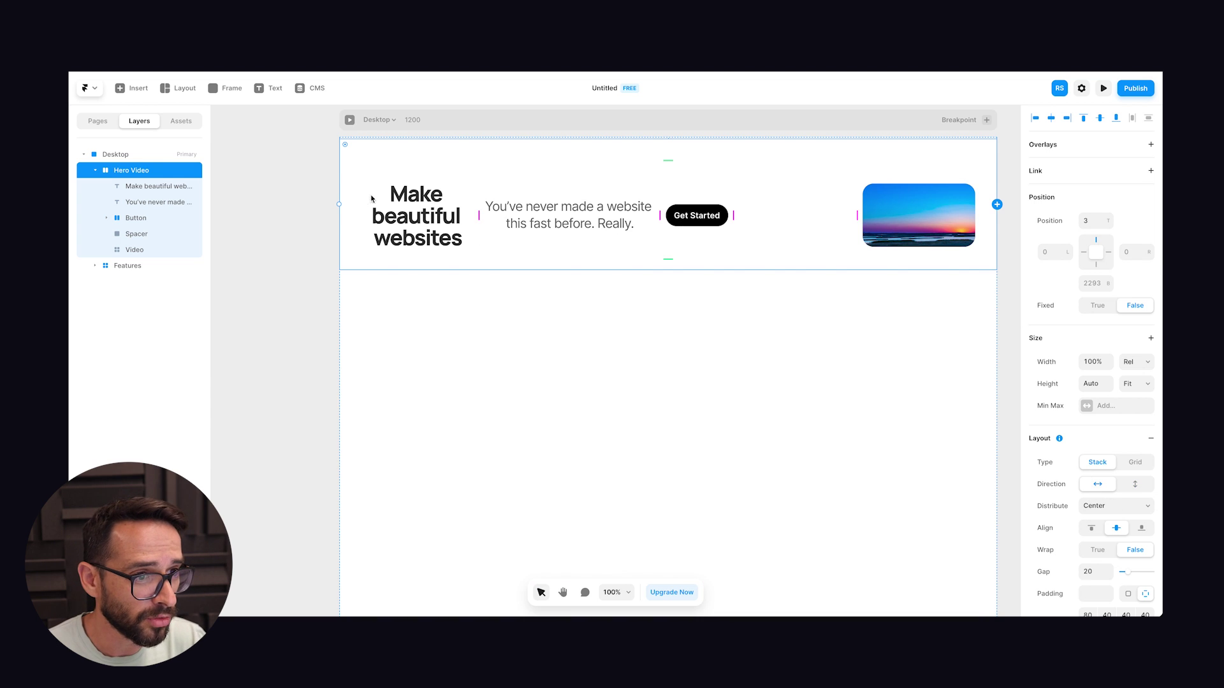
{"action": "left_click", "coordinate": [1137, 485]}
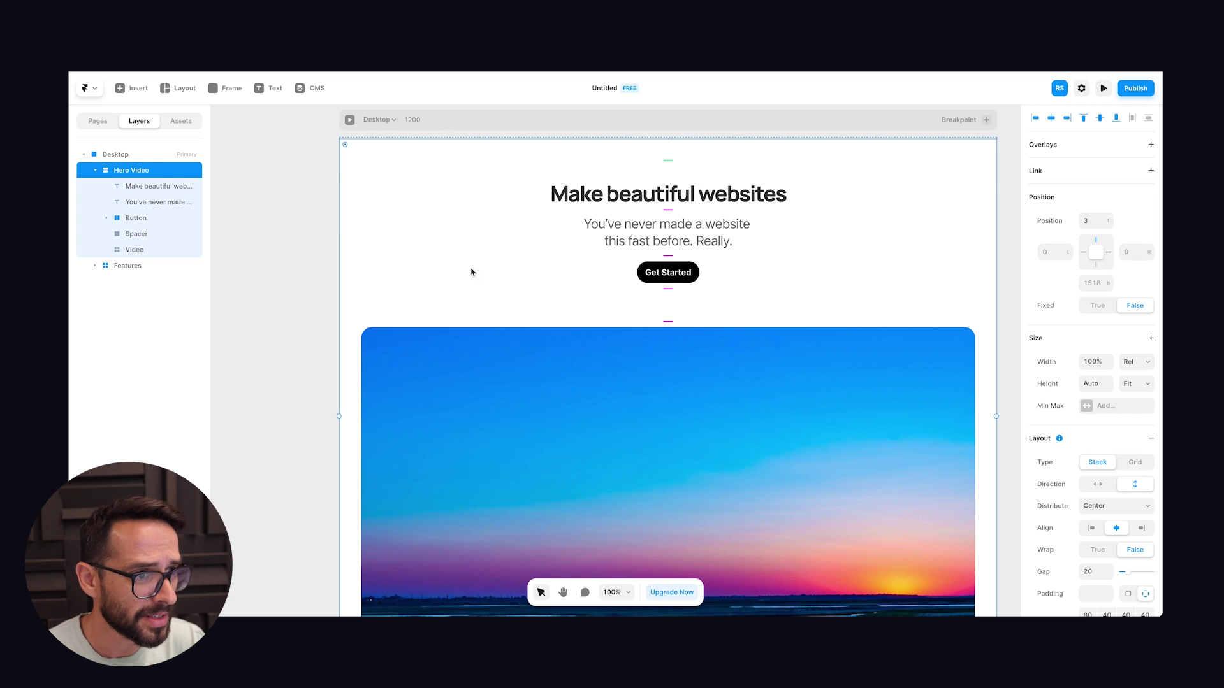
{"action": "left_click", "coordinate": [670, 196]}
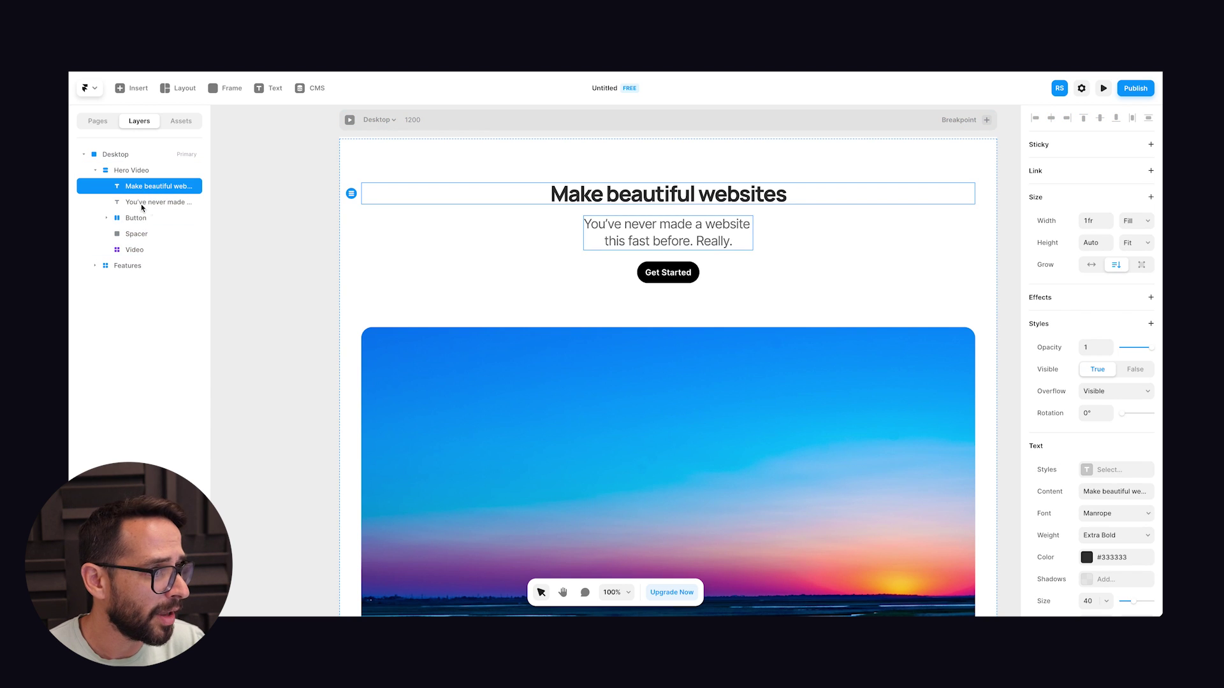
{"action": "left_click_drag", "start_coordinate": [681, 246], "coordinate": [680, 201]}
{"action": "left_click_drag", "start_coordinate": [682, 272], "coordinate": [628, 242]}
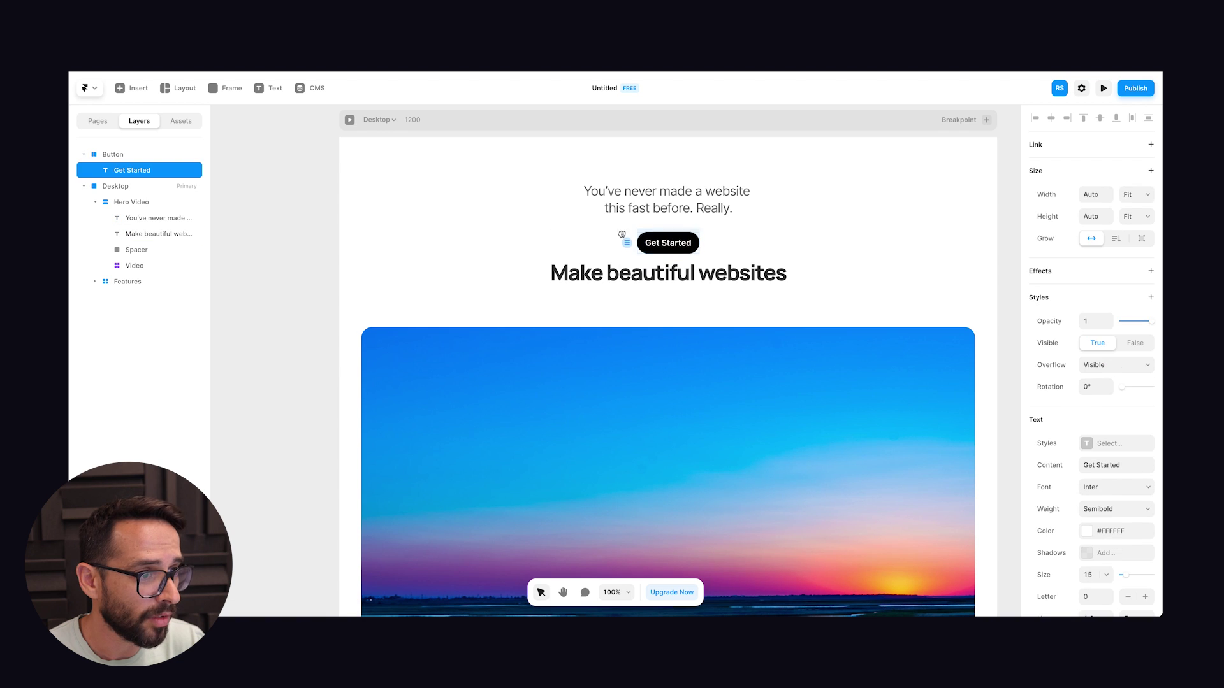
{"action": "left_click", "coordinate": [567, 268]}
{"action": "left_click_drag", "start_coordinate": [567, 268], "coordinate": [574, 192]}
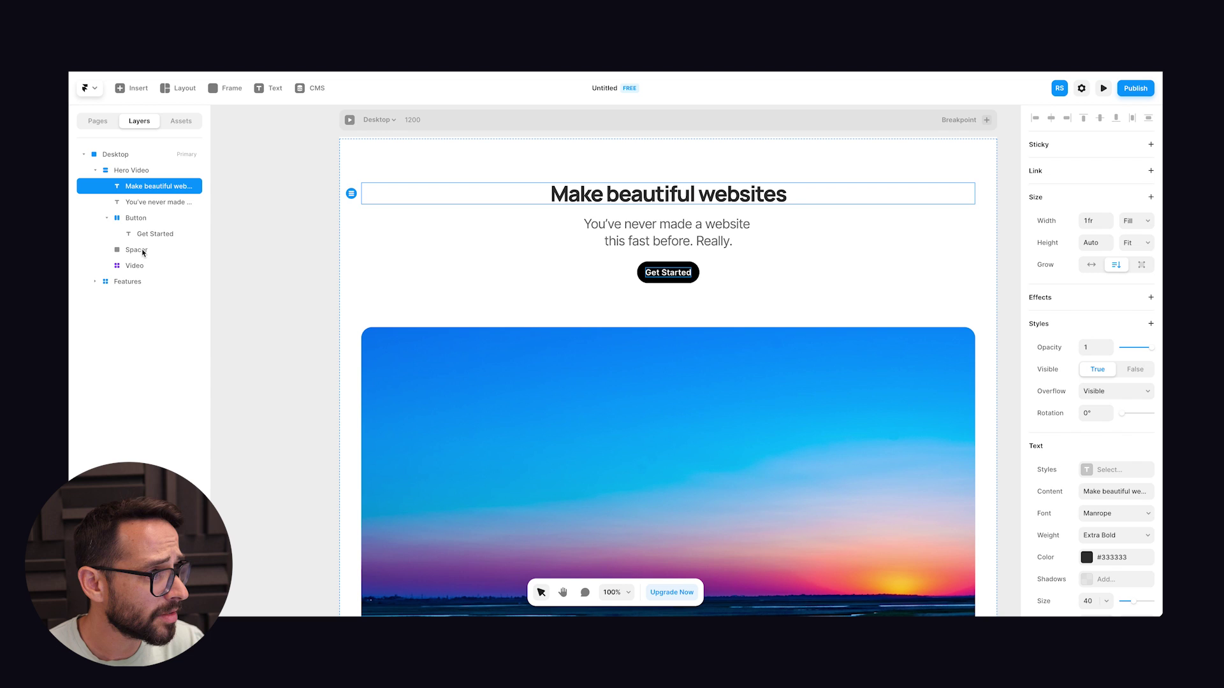
{"action": "left_click", "coordinate": [649, 272]}
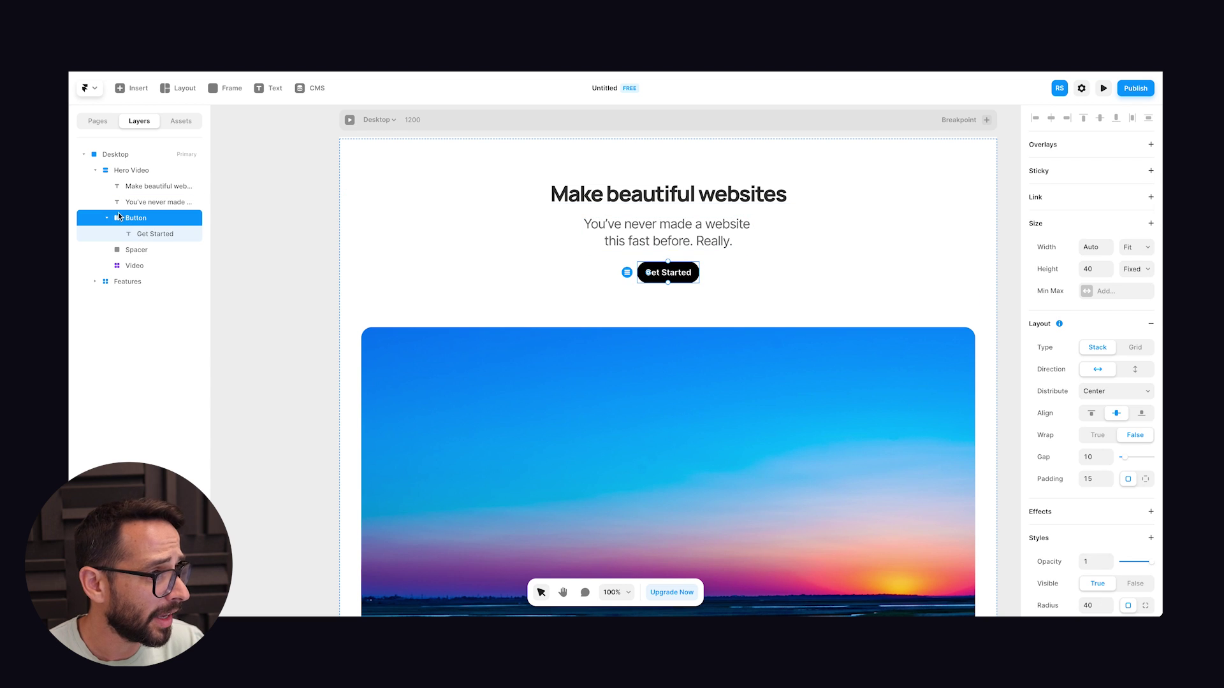
{"action": "left_click", "coordinate": [156, 235]}
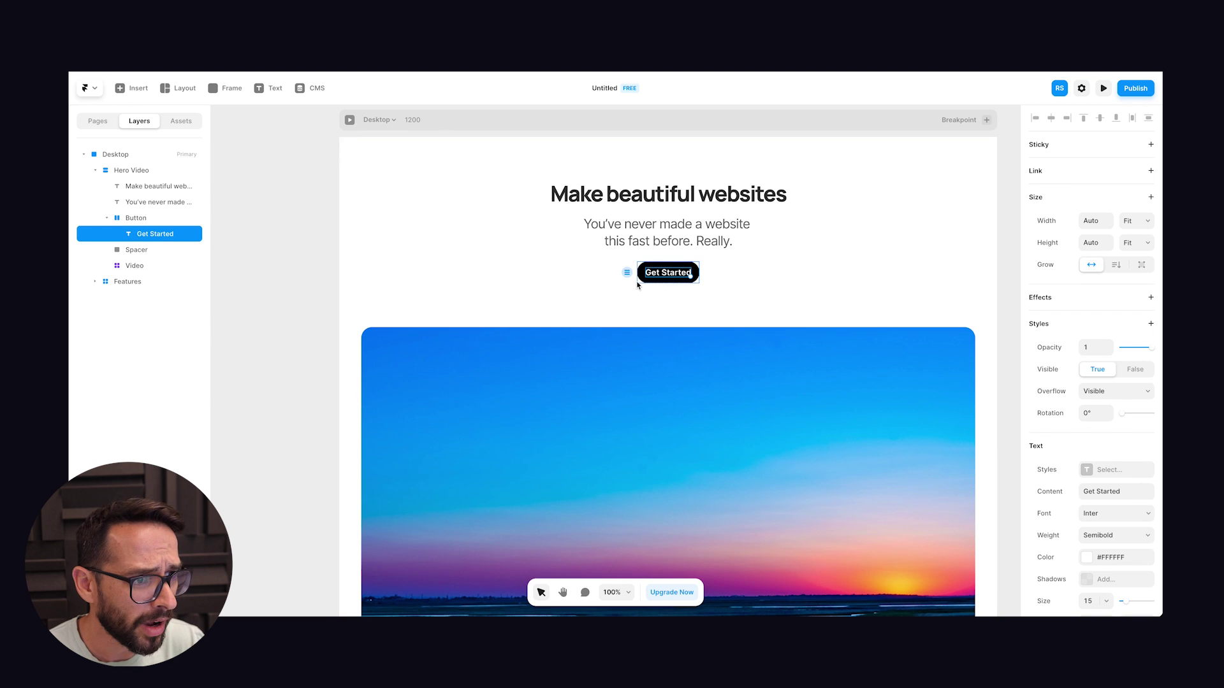
{"action": "left_click", "coordinate": [650, 246]}
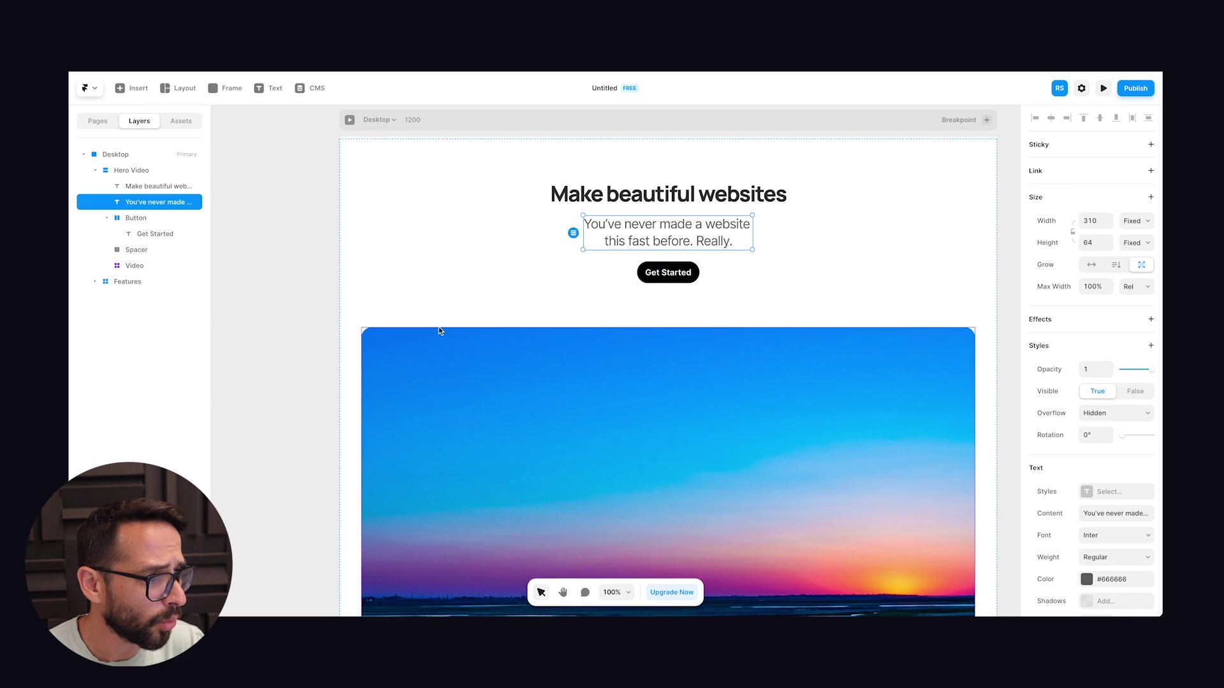
{"action": "left_click", "coordinate": [456, 350]}
{"action": "scroll", "coordinate": [456, 350], "scroll_direction": "down", "scroll_amount": 2}
{"action": "scroll", "coordinate": [679, 366], "scroll_direction": "down", "scroll_amount": 5}
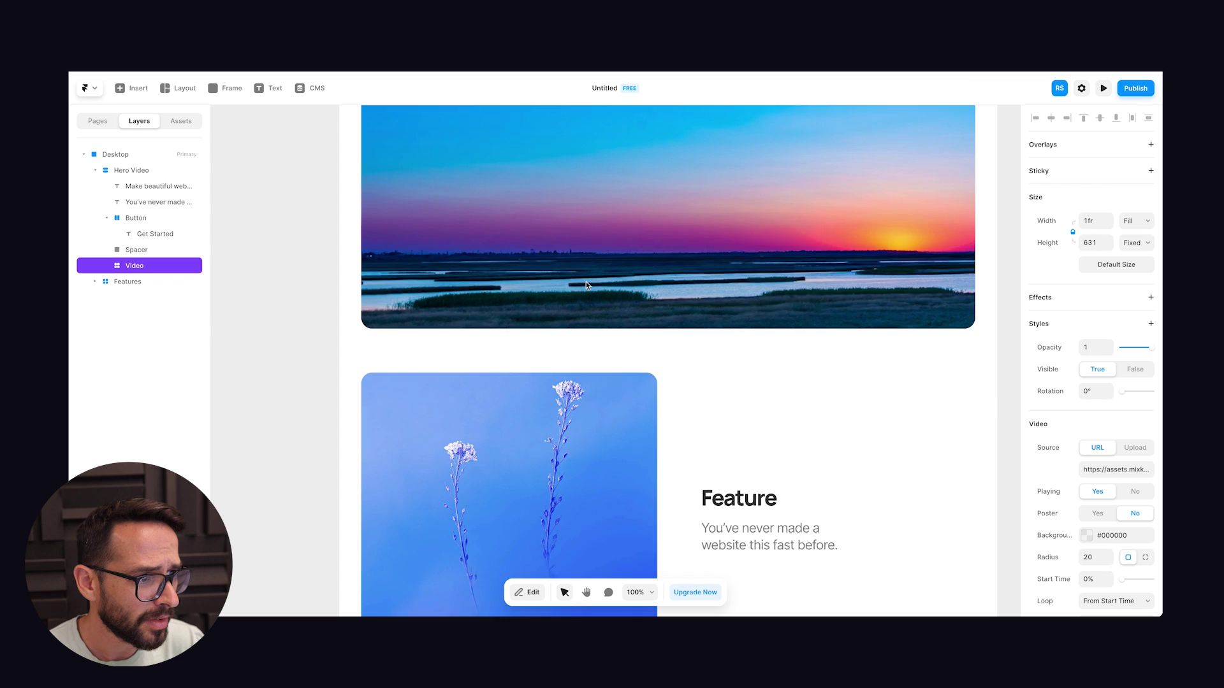
{"action": "scroll", "coordinate": [586, 282], "scroll_direction": "up", "scroll_amount": 7}
{"action": "scroll", "coordinate": [519, 305], "scroll_direction": "up", "scroll_amount": 3}
{"action": "scroll", "coordinate": [516, 300], "scroll_direction": "down", "scroll_amount": 2}
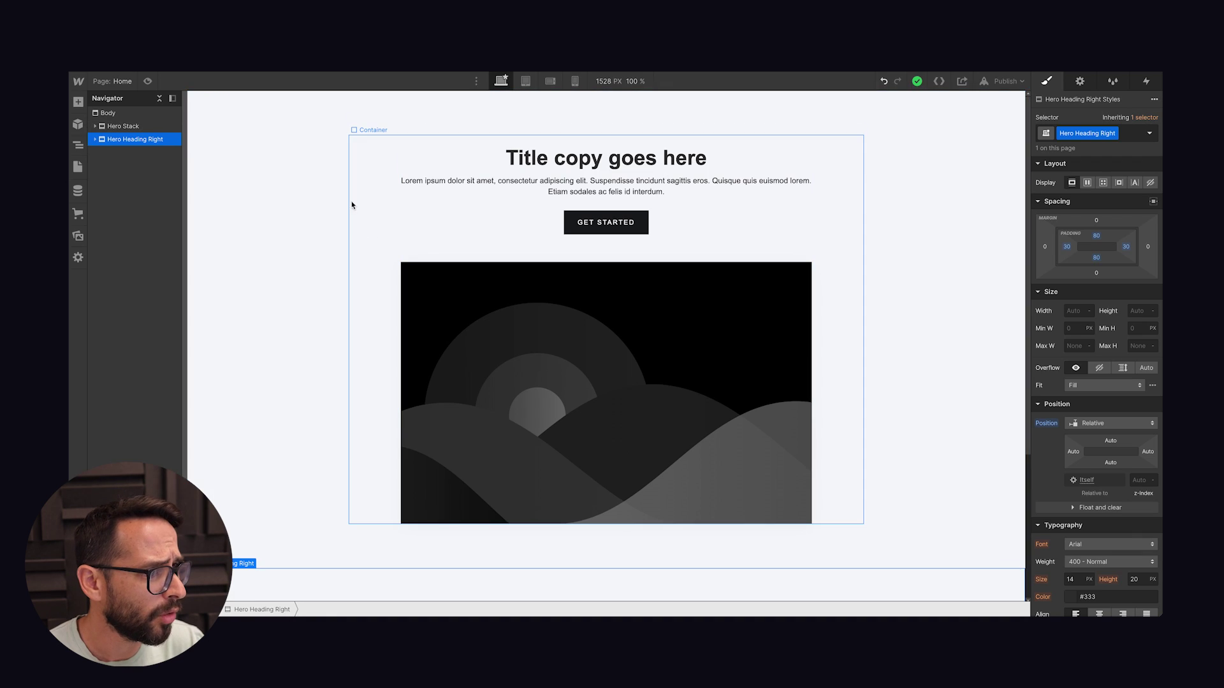
- Expand Hero Stack in the Navigator and select its Container and Hero Wrapper Two
{"action": "left_click", "coordinate": [118, 127]}
{"action": "left_click", "coordinate": [94, 127]}
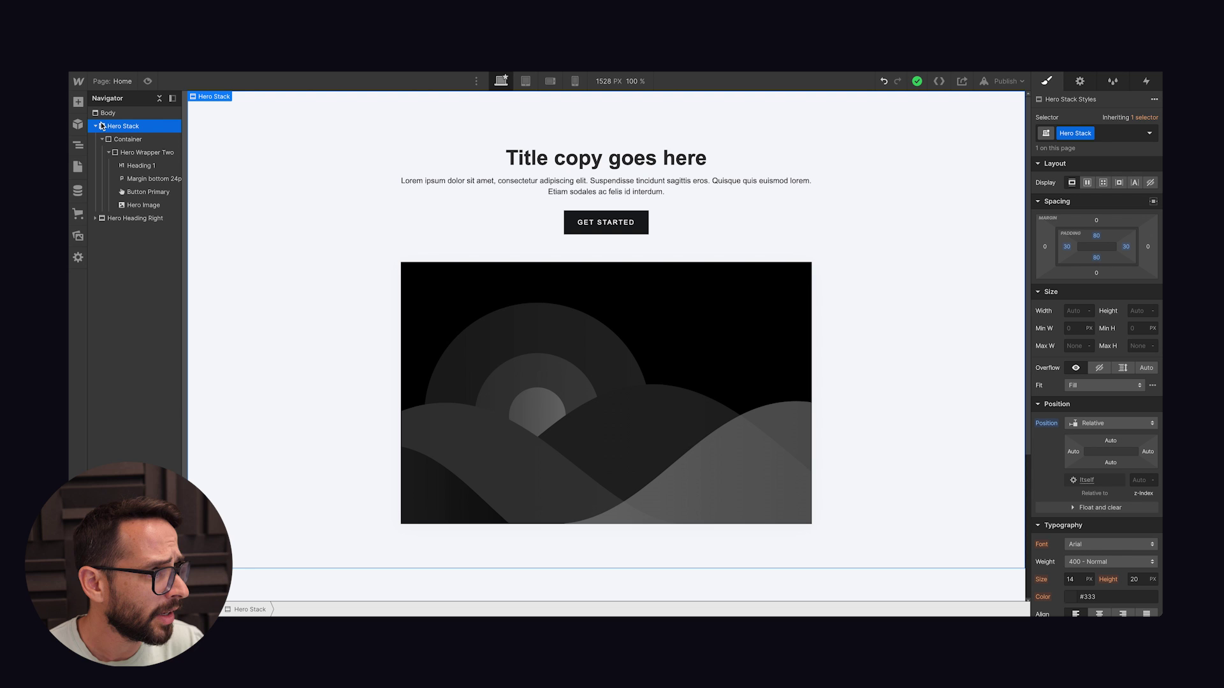
{"action": "left_click", "coordinate": [120, 140]}
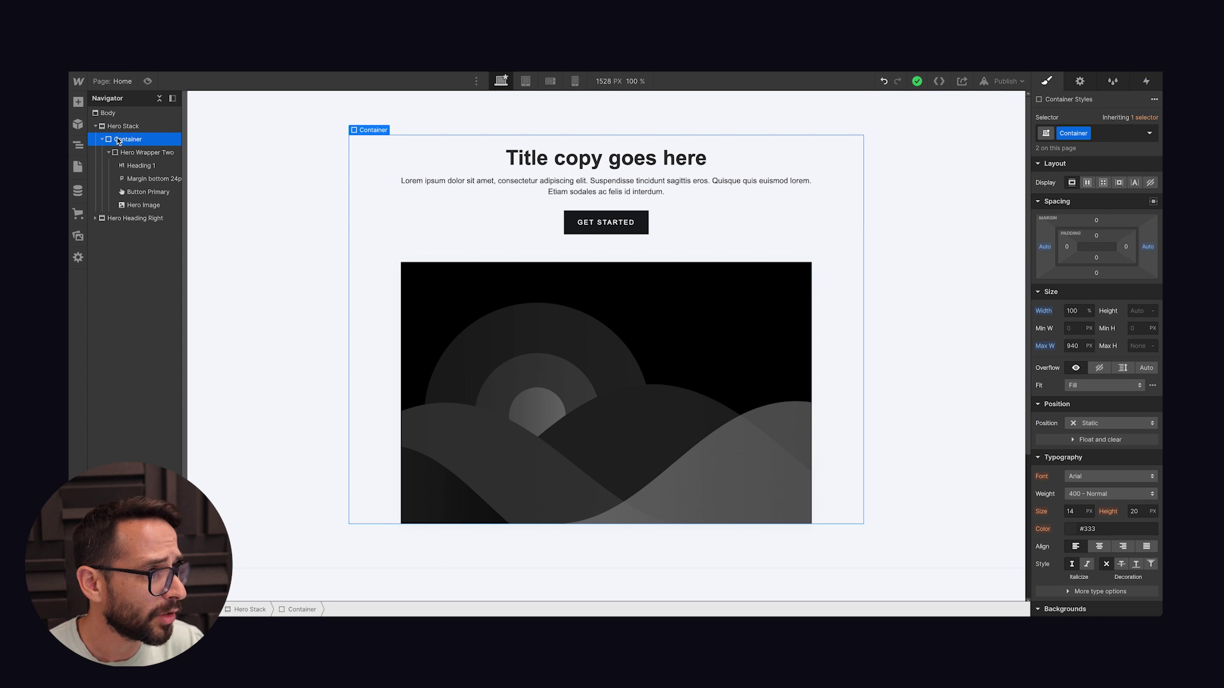
{"action": "left_click", "coordinate": [118, 153]}
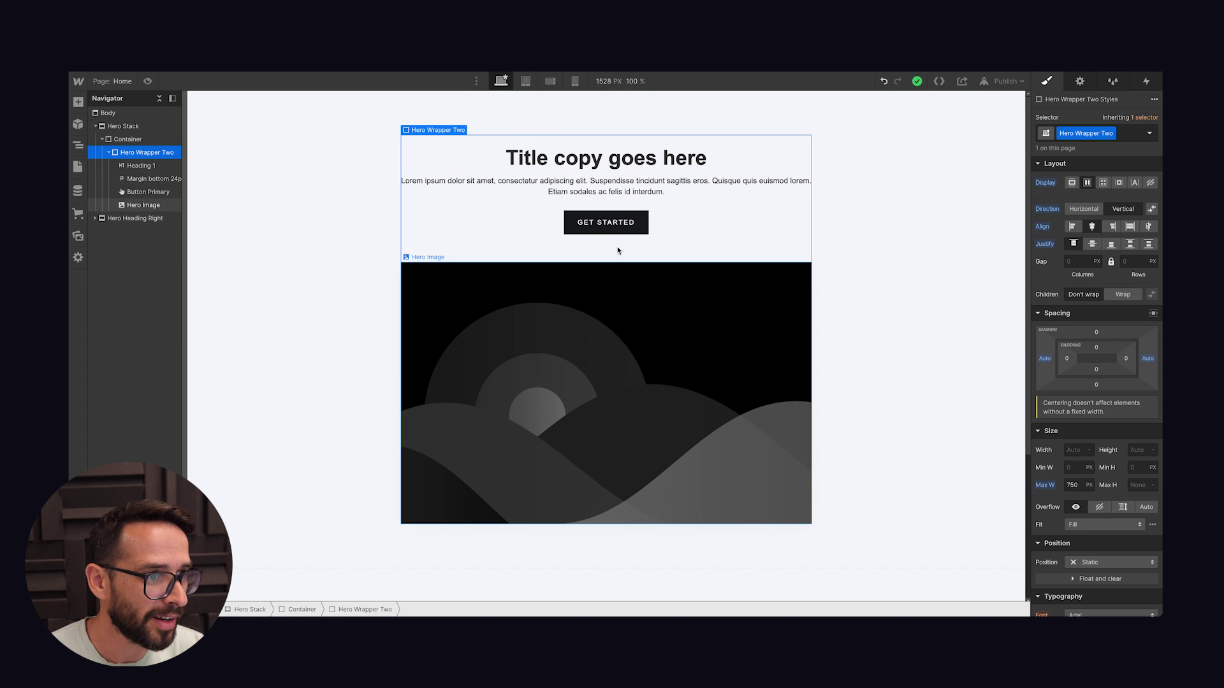
- Try a Horizontal direction on Hero Wrapper Two, undo it, and reselect the Container
{"action": "left_click", "coordinate": [609, 184]}
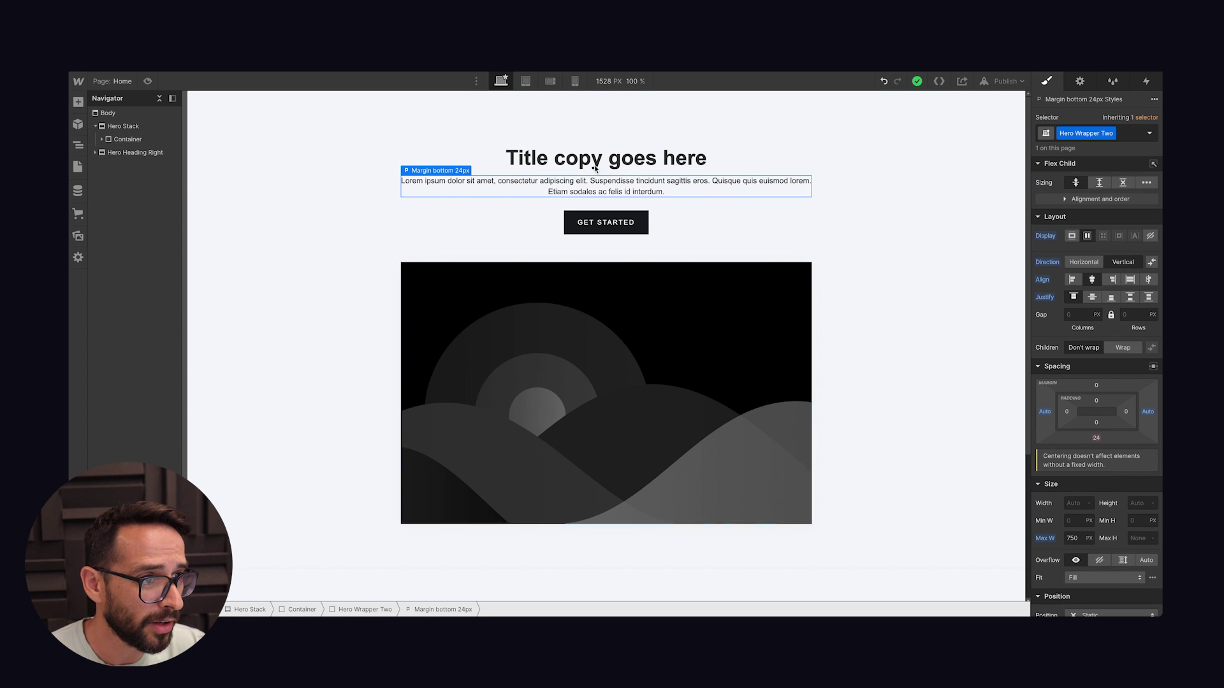
{"action": "left_click", "coordinate": [102, 139]}
{"action": "left_click", "coordinate": [134, 153]}
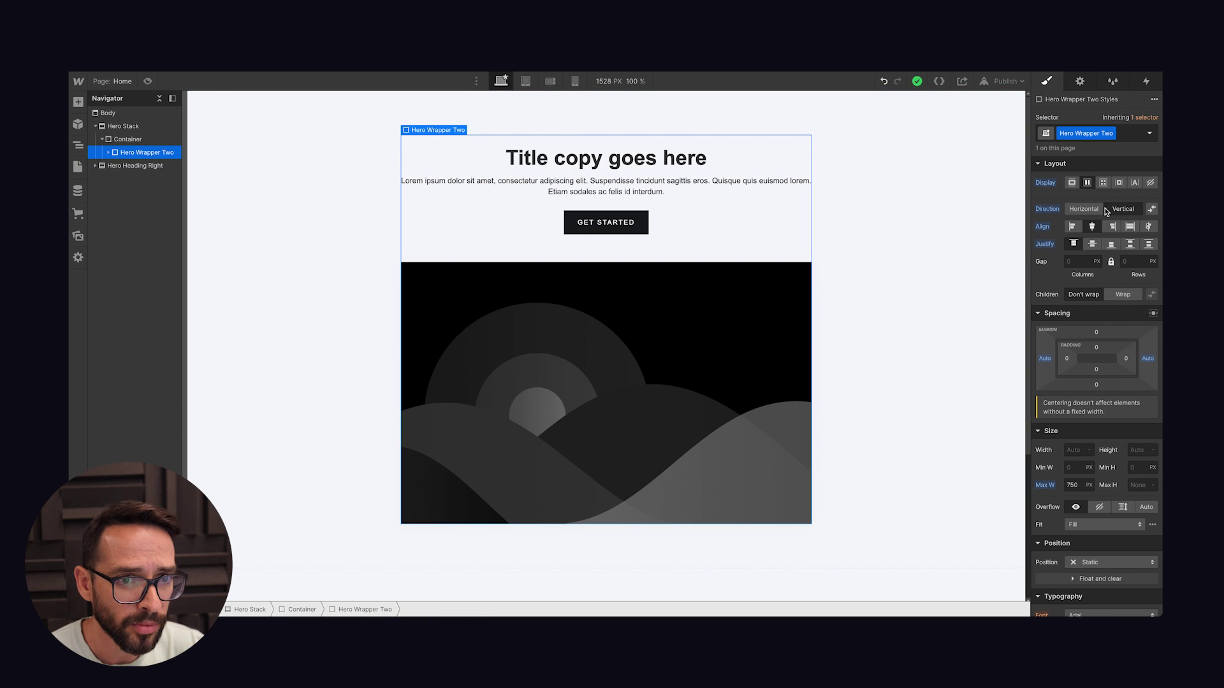
{"action": "left_click", "coordinate": [1084, 209]}
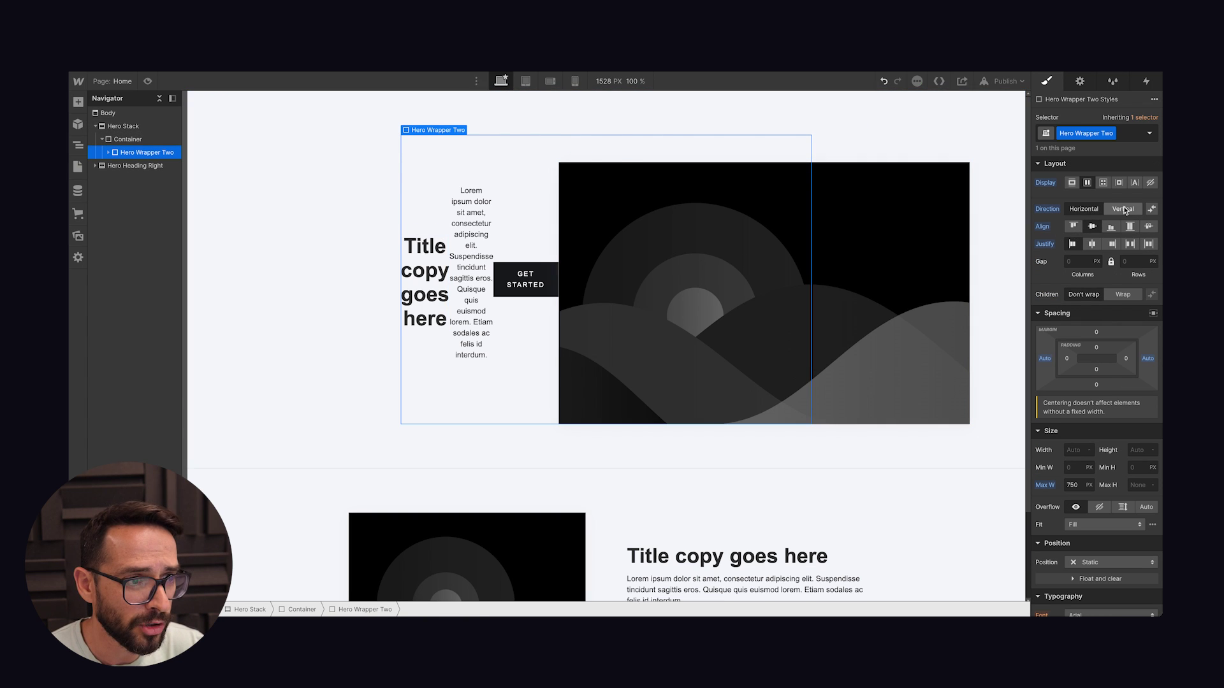
{"action": "key", "text": "ctrl+z"}
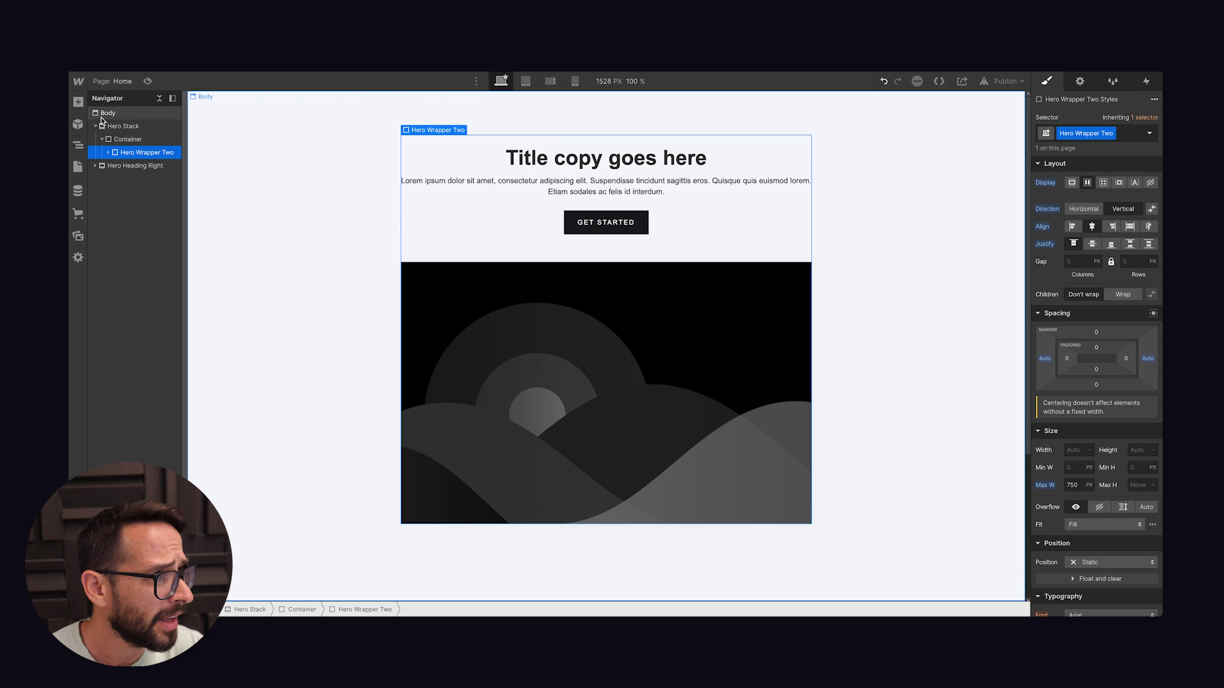
{"action": "left_click", "coordinate": [376, 163]}
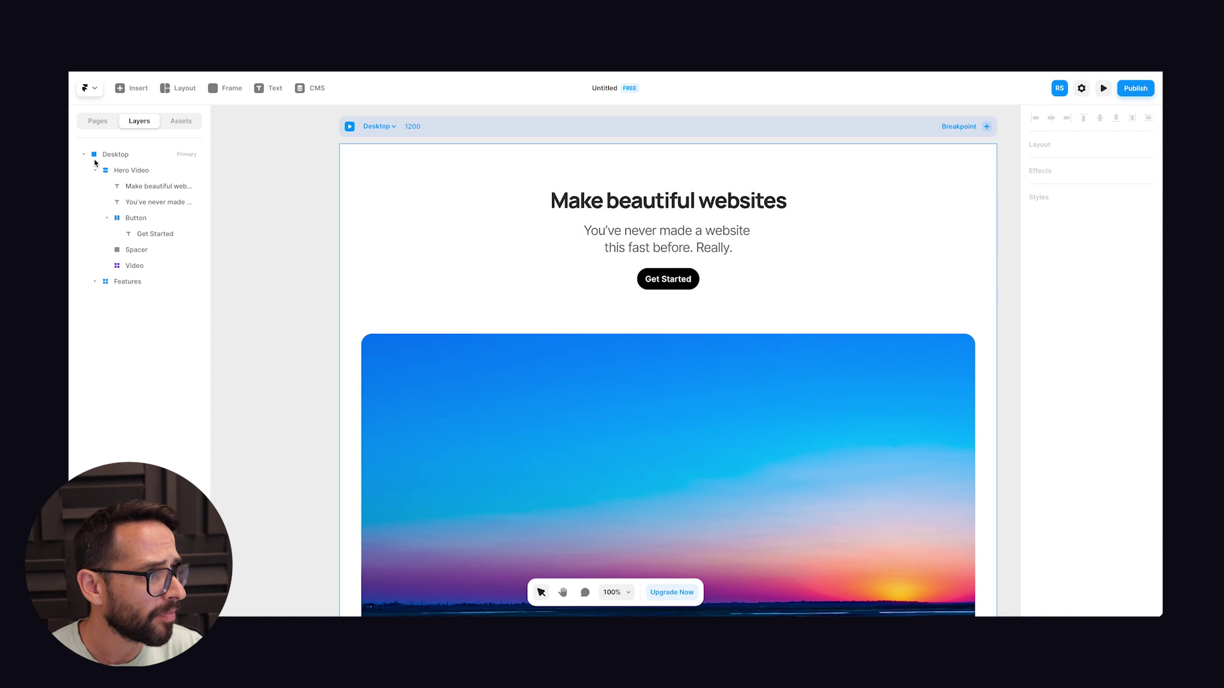
- Preview the Desktop frame stretched wider, then revert it to 1200 wide
{"action": "left_click", "coordinate": [110, 158]}
{"action": "key", "text": "ctrl+minus"}
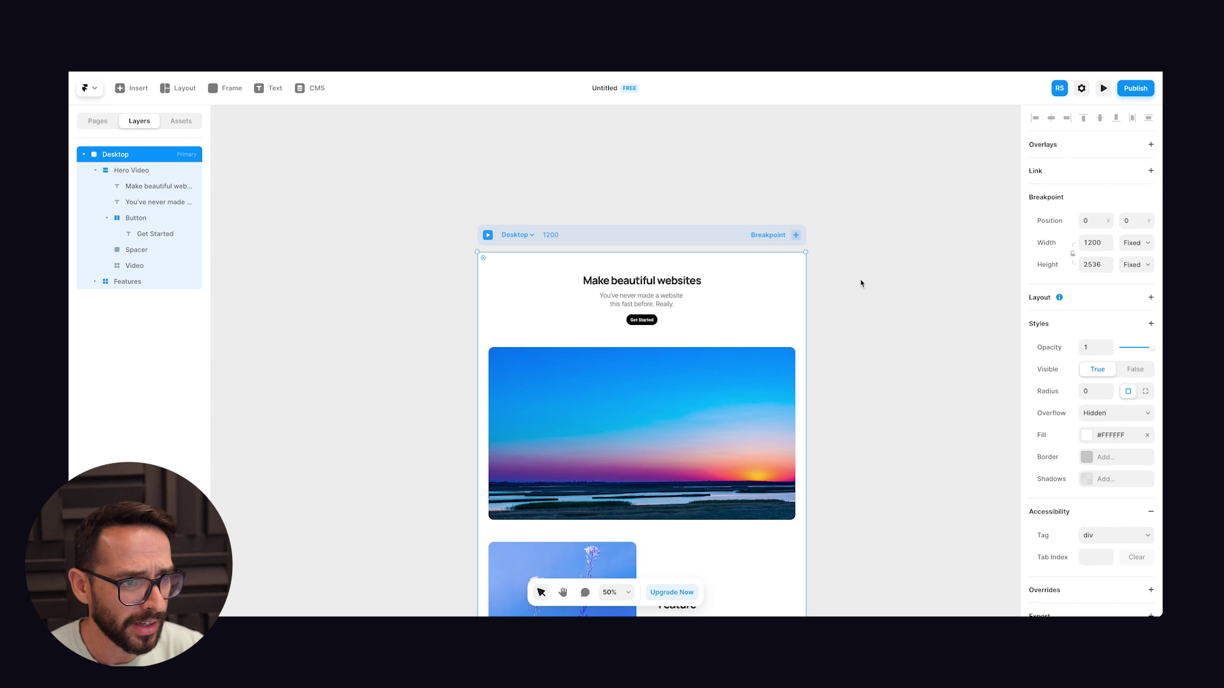
{"action": "left_click_drag", "start_coordinate": [805, 307], "coordinate": [990, 300]}
{"action": "scroll", "coordinate": [808, 267], "scroll_direction": "down", "scroll_amount": 5}
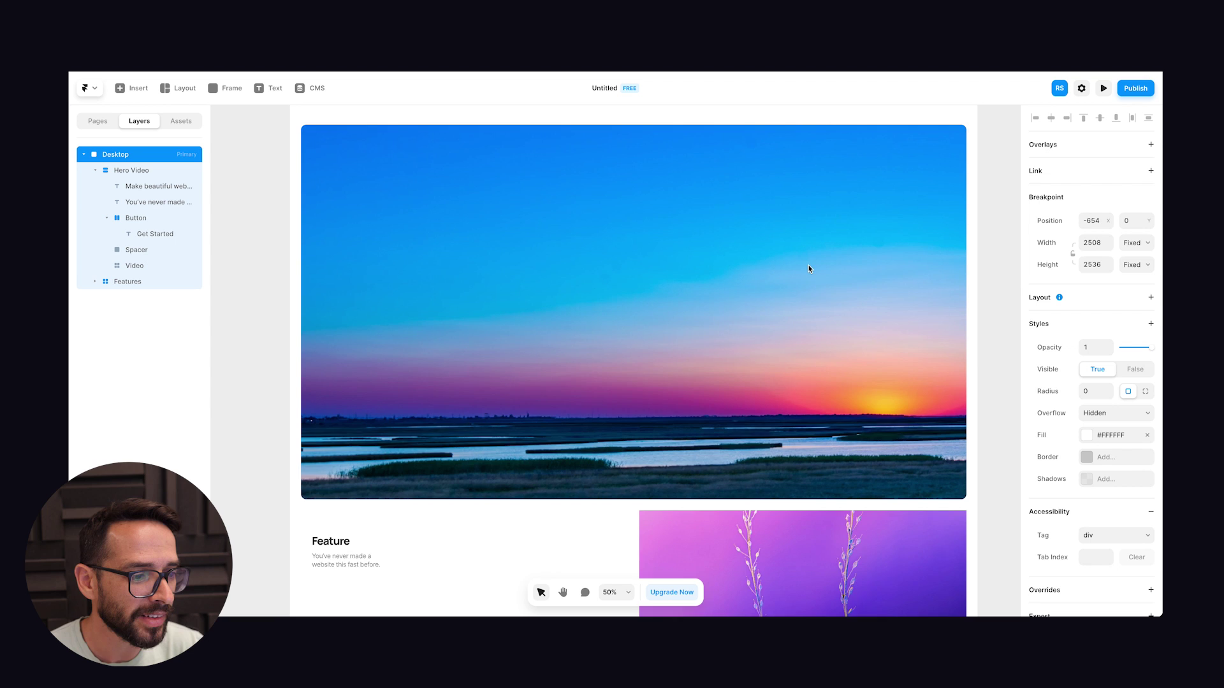
{"action": "scroll", "coordinate": [808, 266], "scroll_direction": "up", "scroll_amount": 3}
{"action": "key", "text": "ctrl+z"}
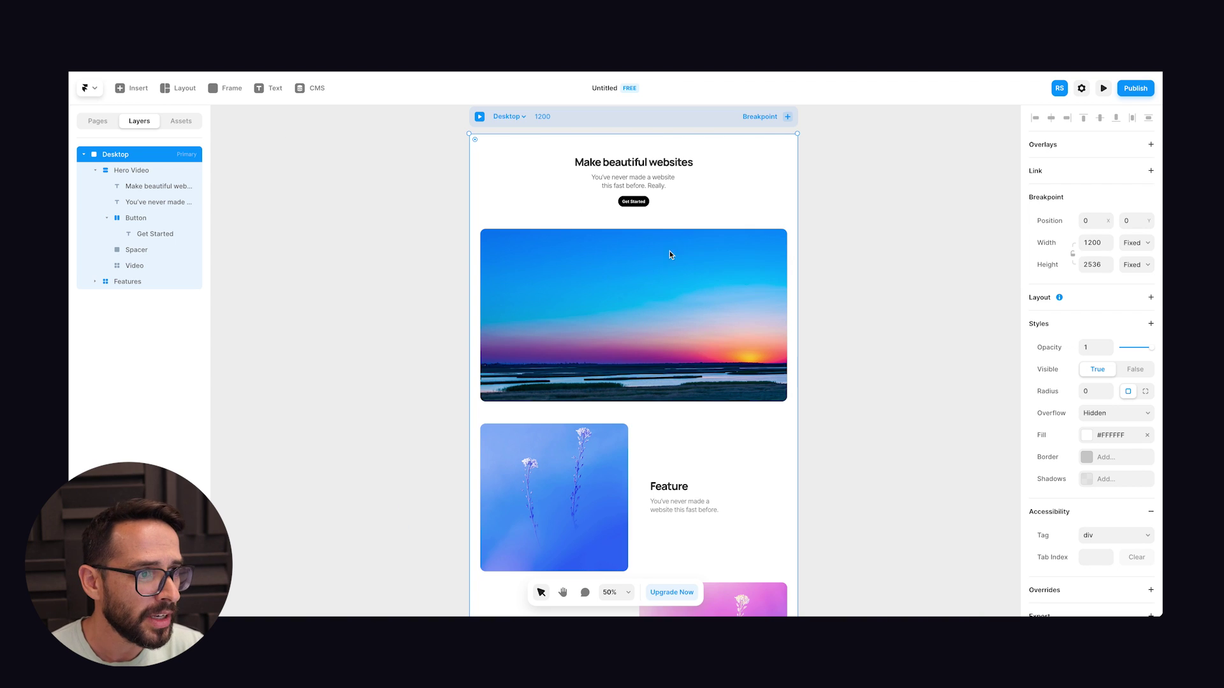
- Give Hero Video a Max Width of 1100px and test it by resizing the Desktop breakpoint
{"action": "left_click", "coordinate": [142, 173]}
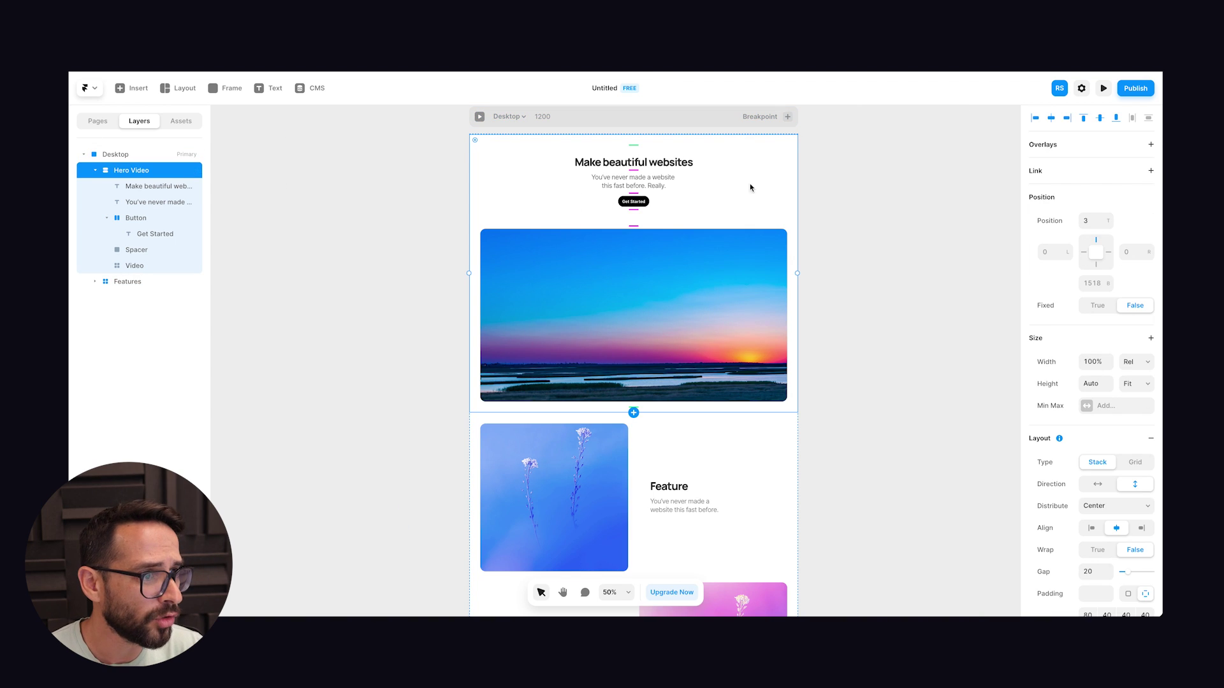
{"action": "left_click", "coordinate": [135, 219]}
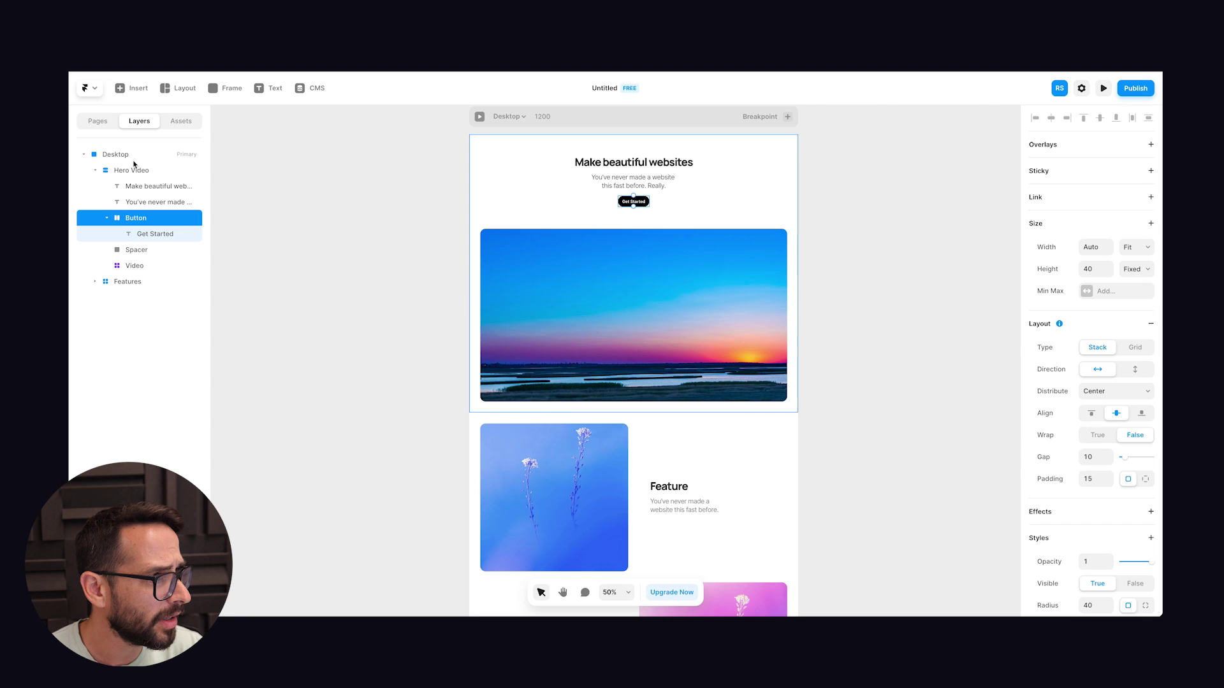
{"action": "left_click", "coordinate": [132, 174]}
{"action": "left_click", "coordinate": [95, 170]}
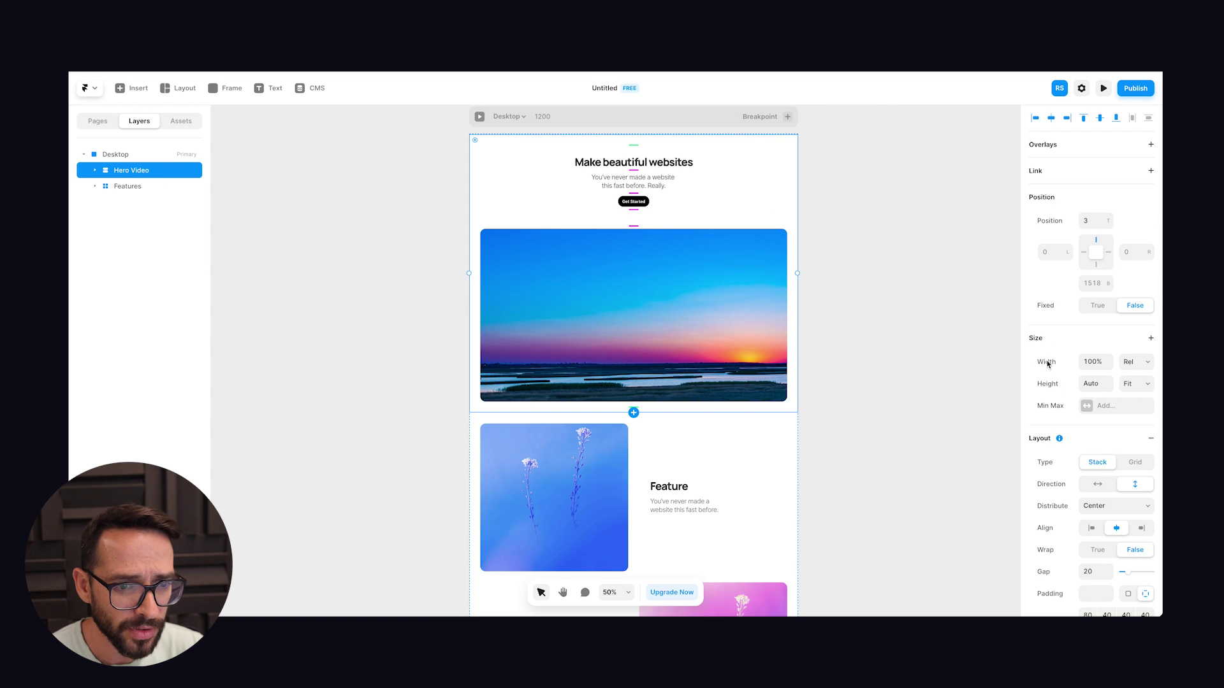
{"action": "left_click", "coordinate": [1099, 405]}
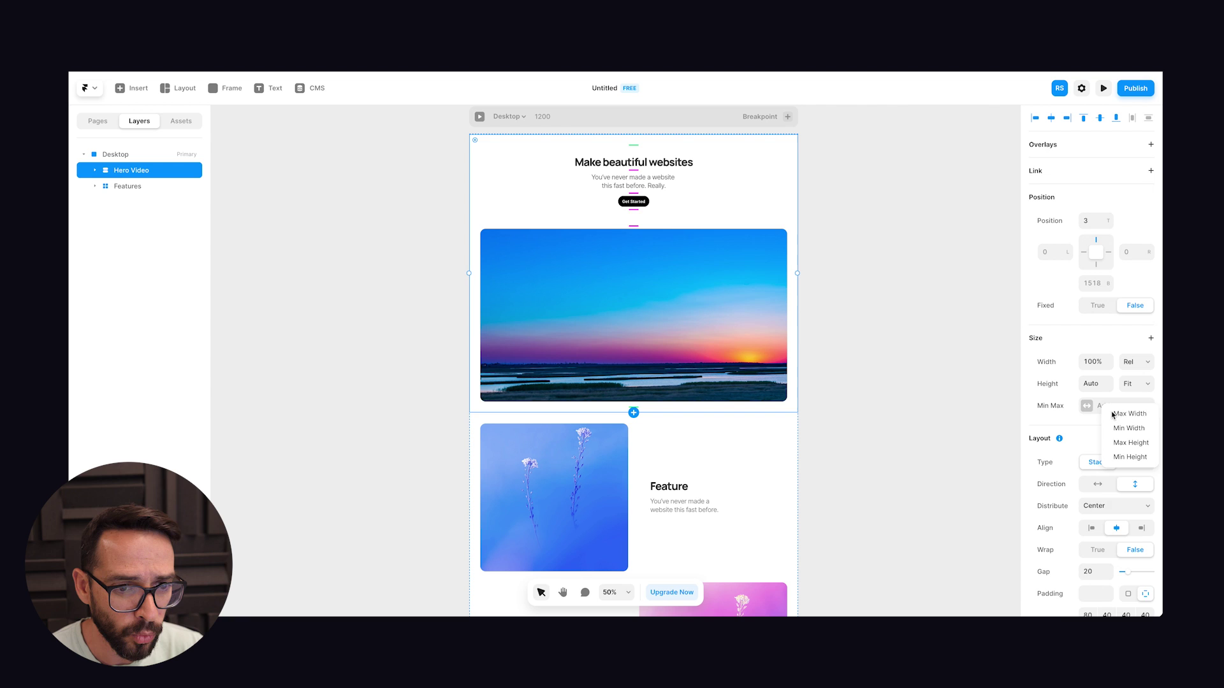
{"action": "left_click", "coordinate": [1104, 415]}
{"action": "left_click", "coordinate": [1098, 405]}
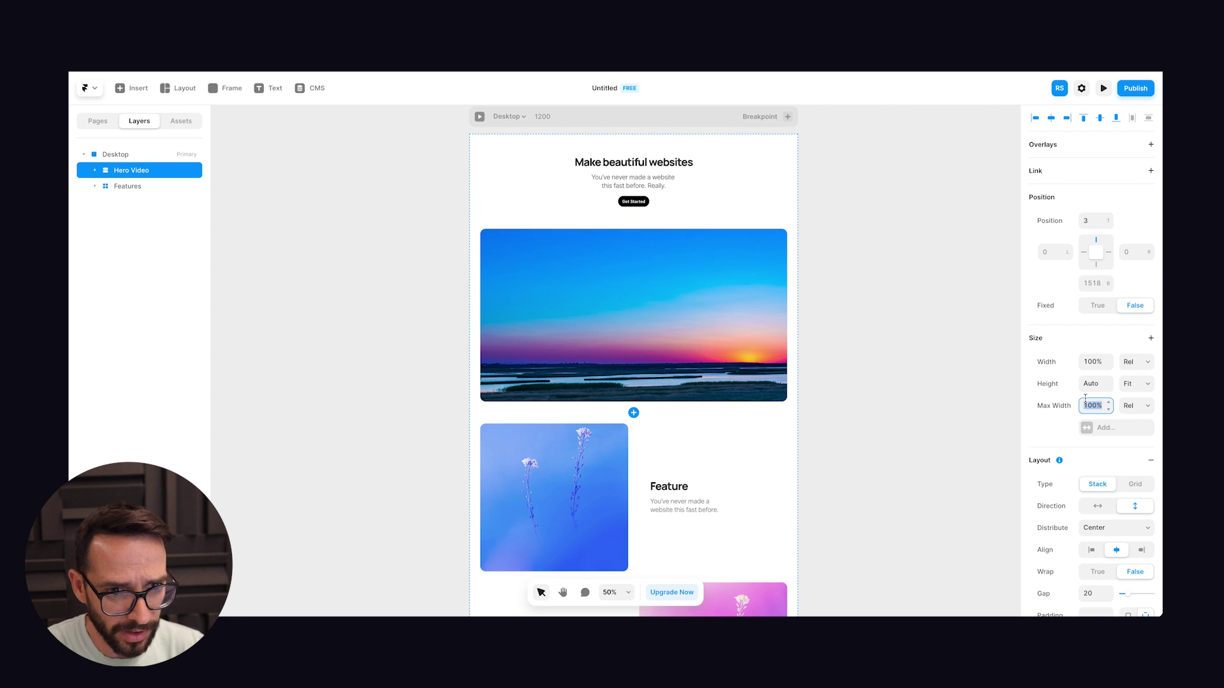
{"action": "type", "text": "11"}
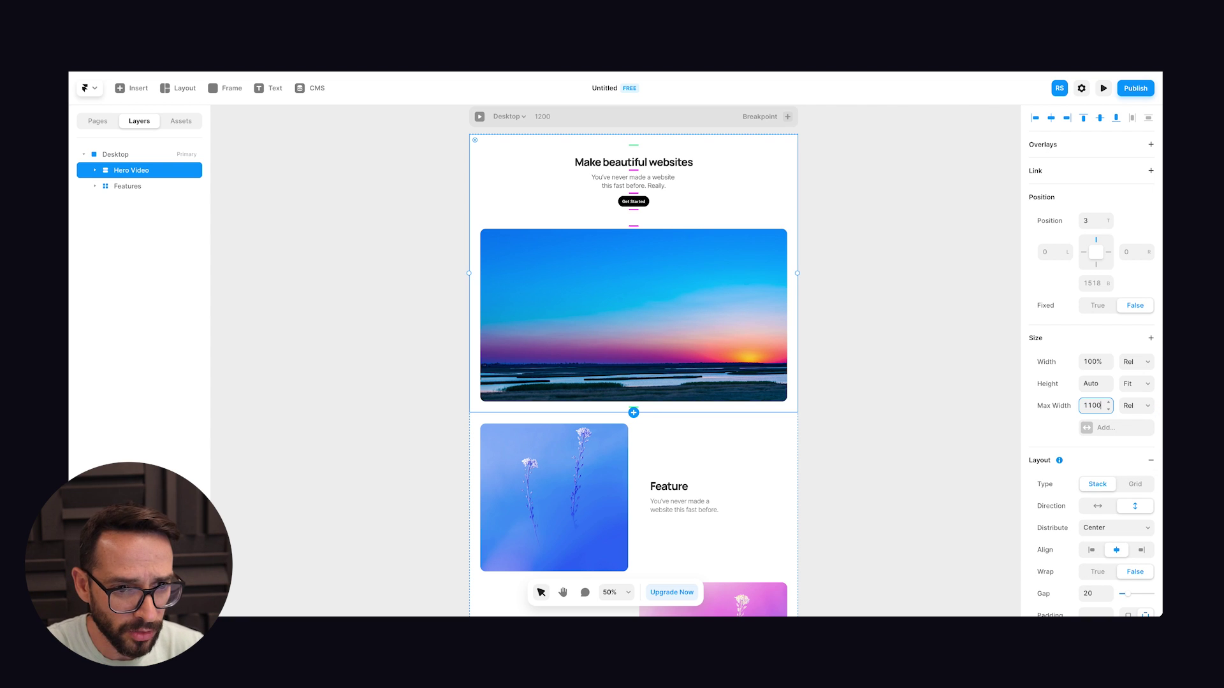
{"action": "type", "text": "00px"}
{"action": "key", "text": "Return"}
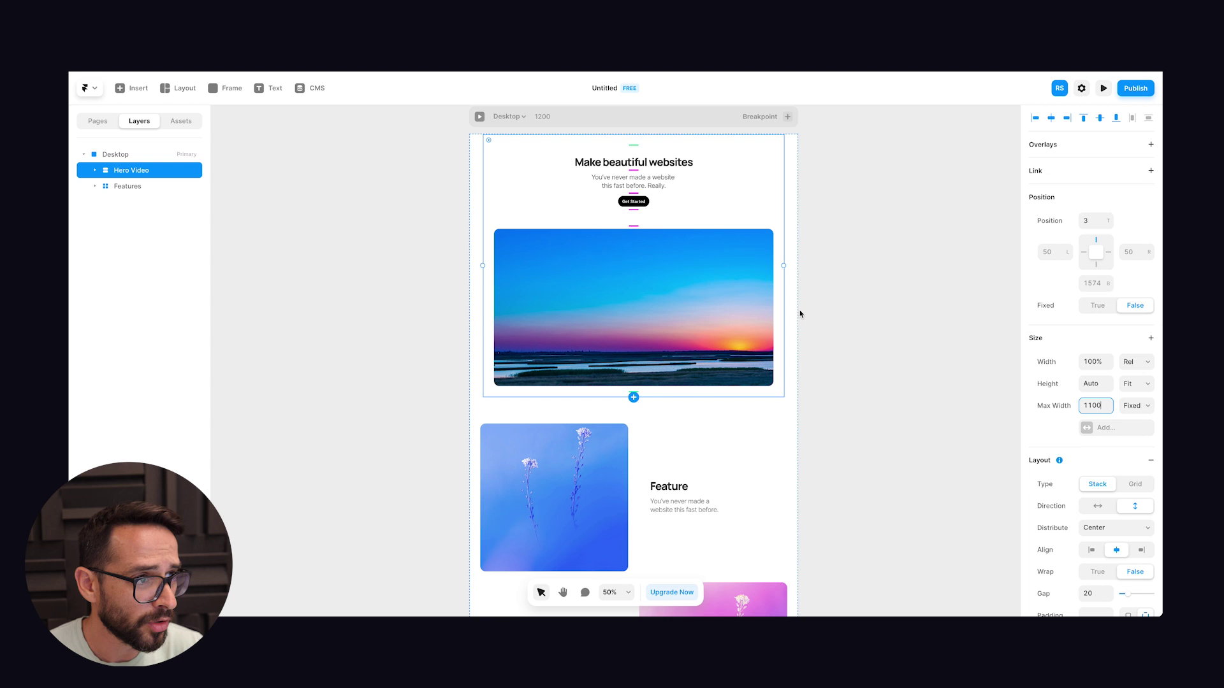
{"action": "left_click", "coordinate": [654, 277]}
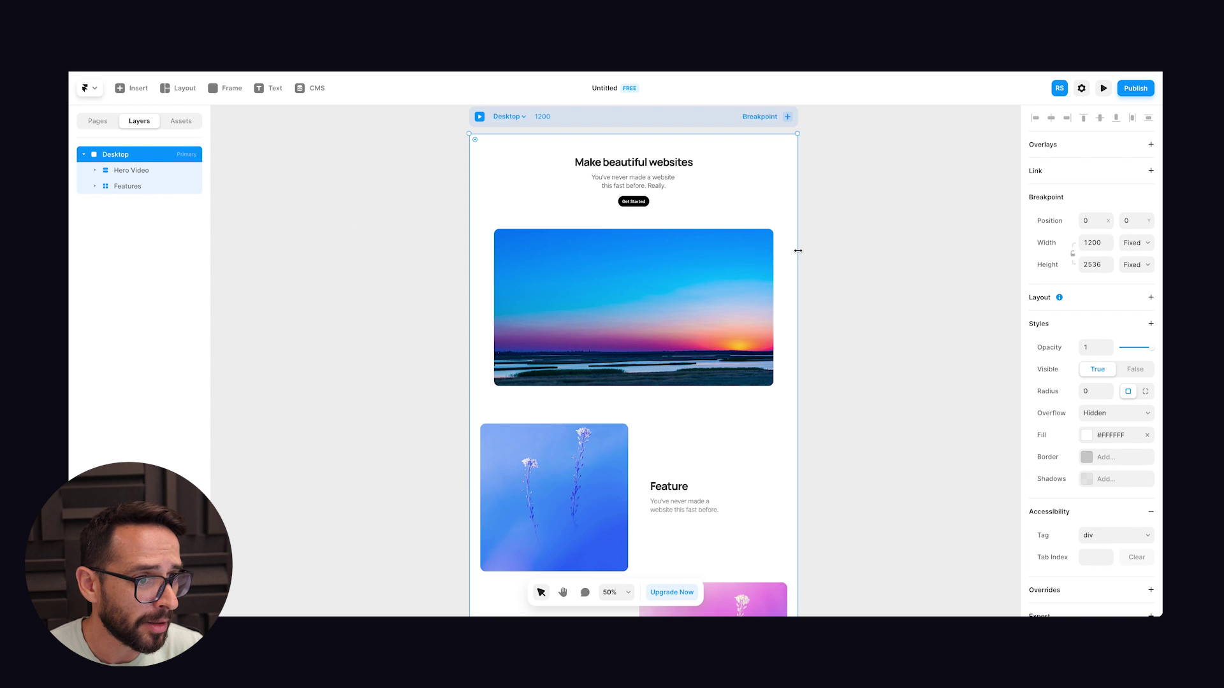
{"action": "mouse_move", "coordinate": [797, 250]}
{"action": "left_mouse_down"}
{"action": "mouse_move", "coordinate": [914, 237]}
{"action": "mouse_move", "coordinate": [735, 243]}
{"action": "mouse_move", "coordinate": [804, 242]}
{"action": "left_mouse_up"}
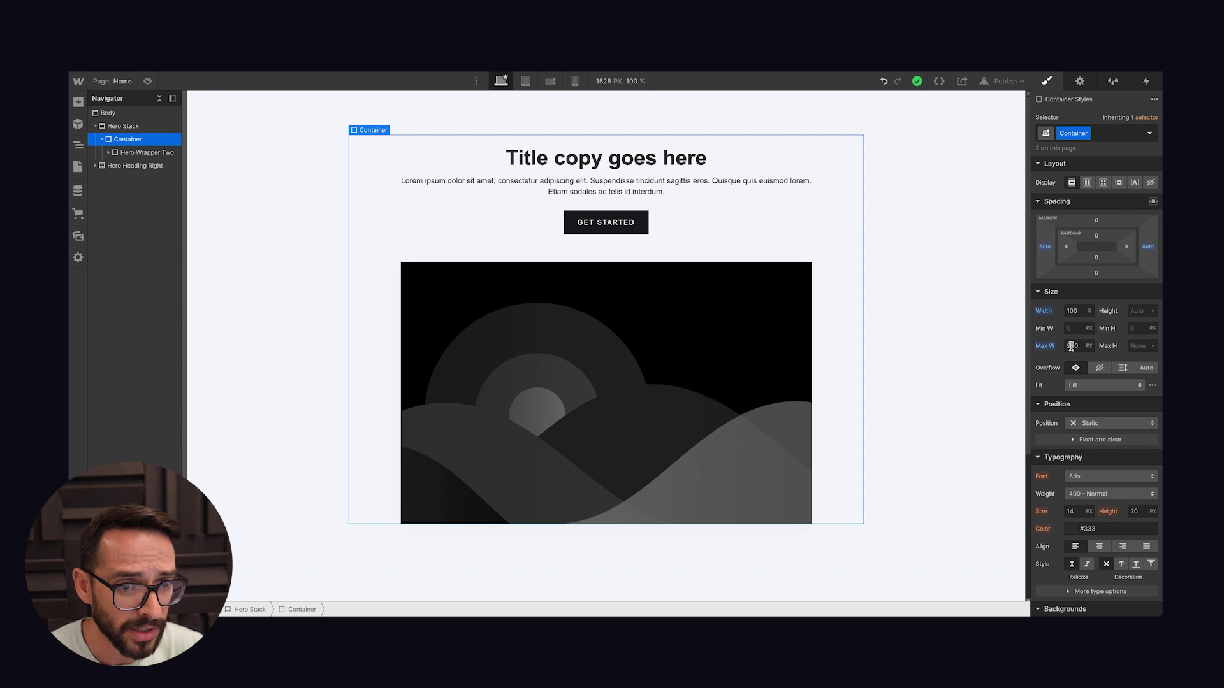
- Set the hero Container's Max W to 1100 px
{"action": "scroll", "coordinate": [634, 349], "scroll_direction": "down", "scroll_amount": 3}
{"action": "scroll", "coordinate": [1021, 358], "scroll_direction": "up", "scroll_amount": 3}
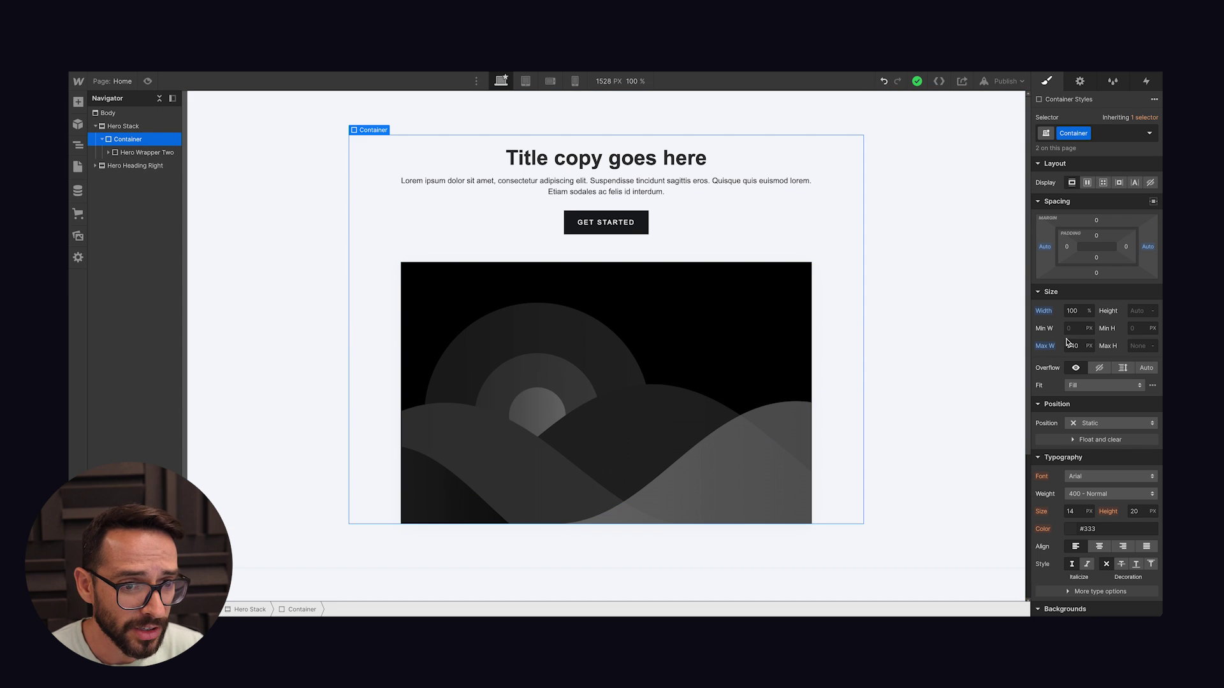
{"action": "left_click", "coordinate": [1072, 346]}
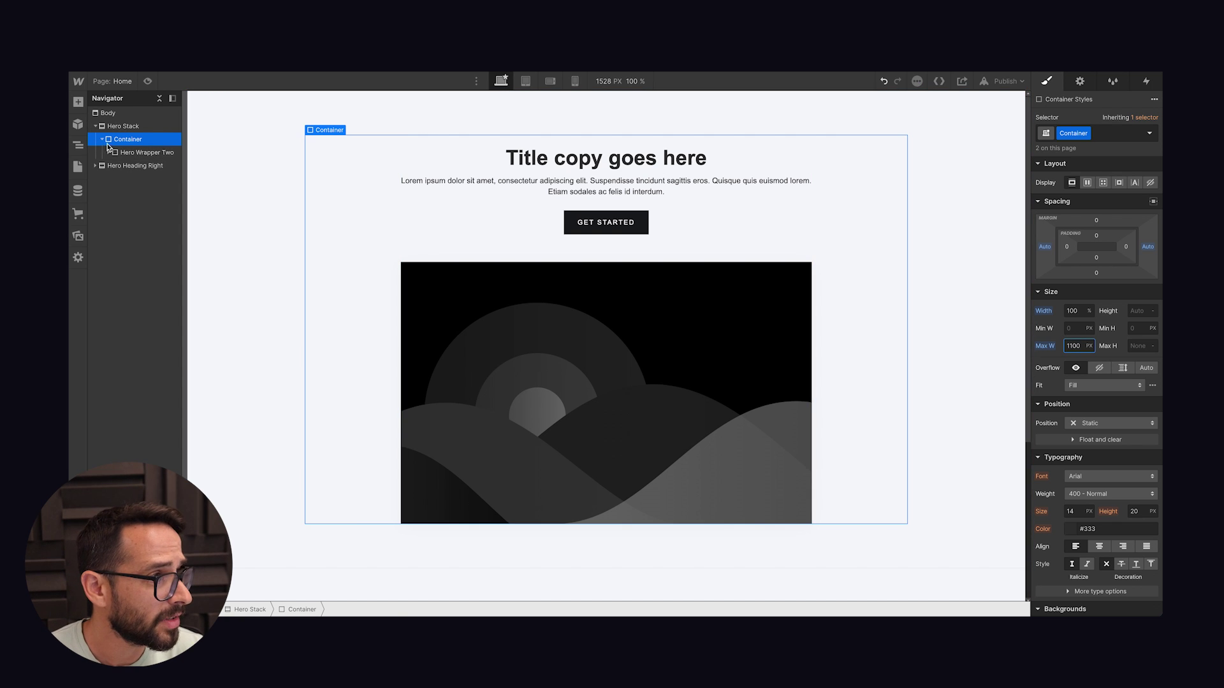
- Reset Hero Wrapper Two's 750 px maximum width
{"action": "left_click", "coordinate": [128, 153]}
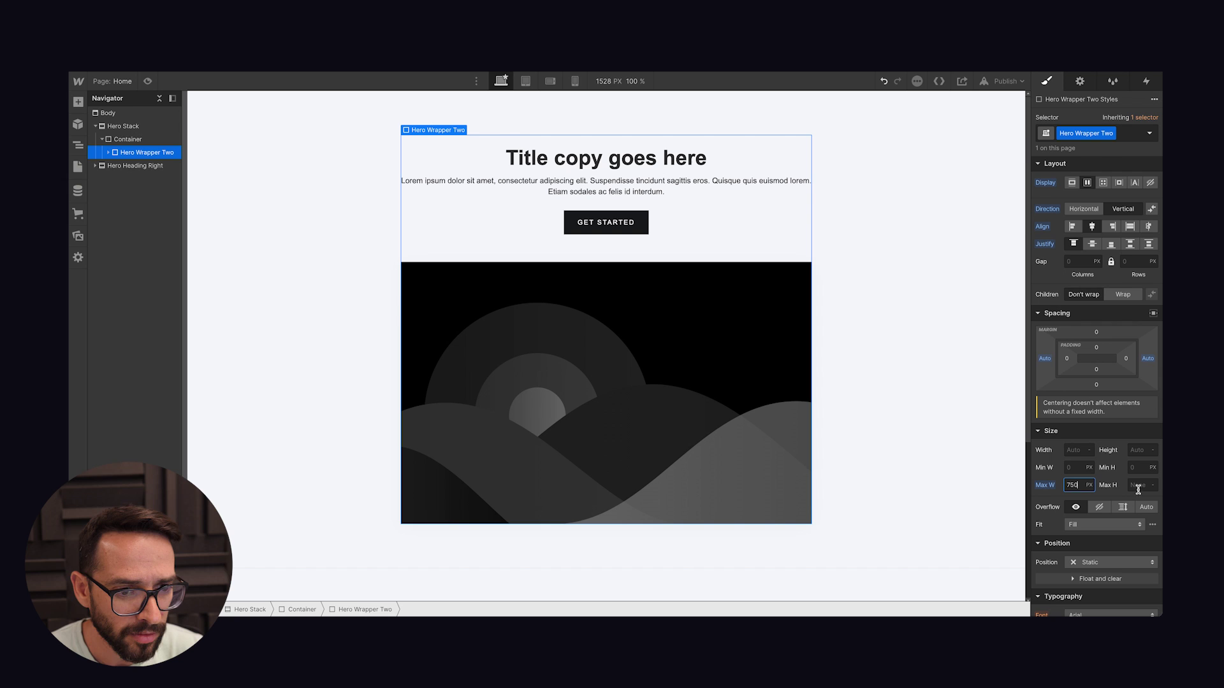
{"action": "left_click", "coordinate": [1045, 488]}
{"action": "left_click", "coordinate": [1046, 497]}
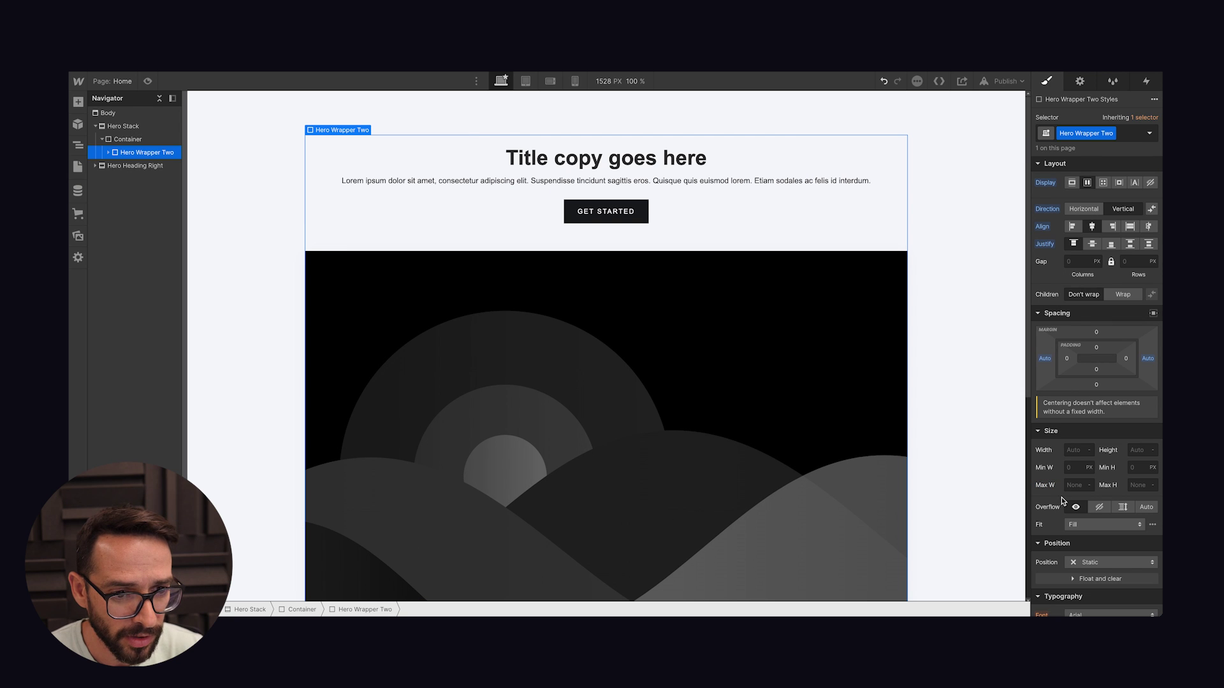
{"action": "scroll", "coordinate": [498, 267], "scroll_direction": "down", "scroll_amount": 5}
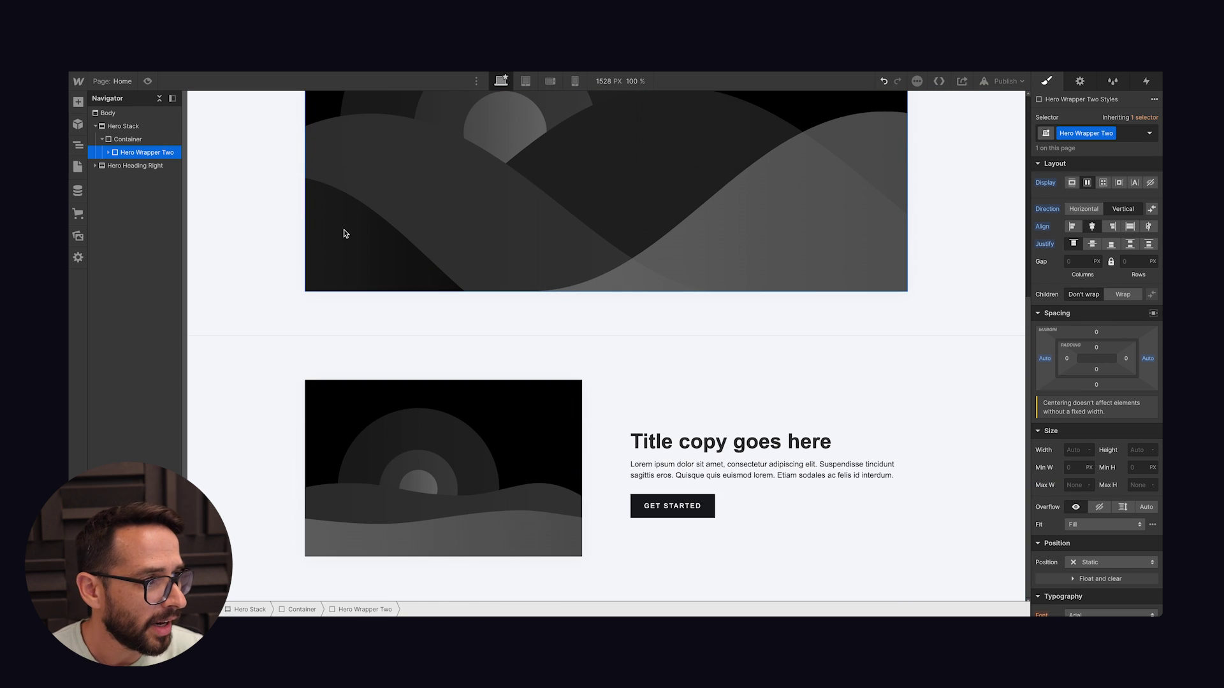
{"action": "scroll", "coordinate": [344, 234], "scroll_direction": "up", "scroll_amount": 5}
- Expand Hero Heading Right and check its Container, now also capped at 1100 px
{"action": "left_click_drag", "start_coordinate": [107, 139], "coordinate": [137, 174]}
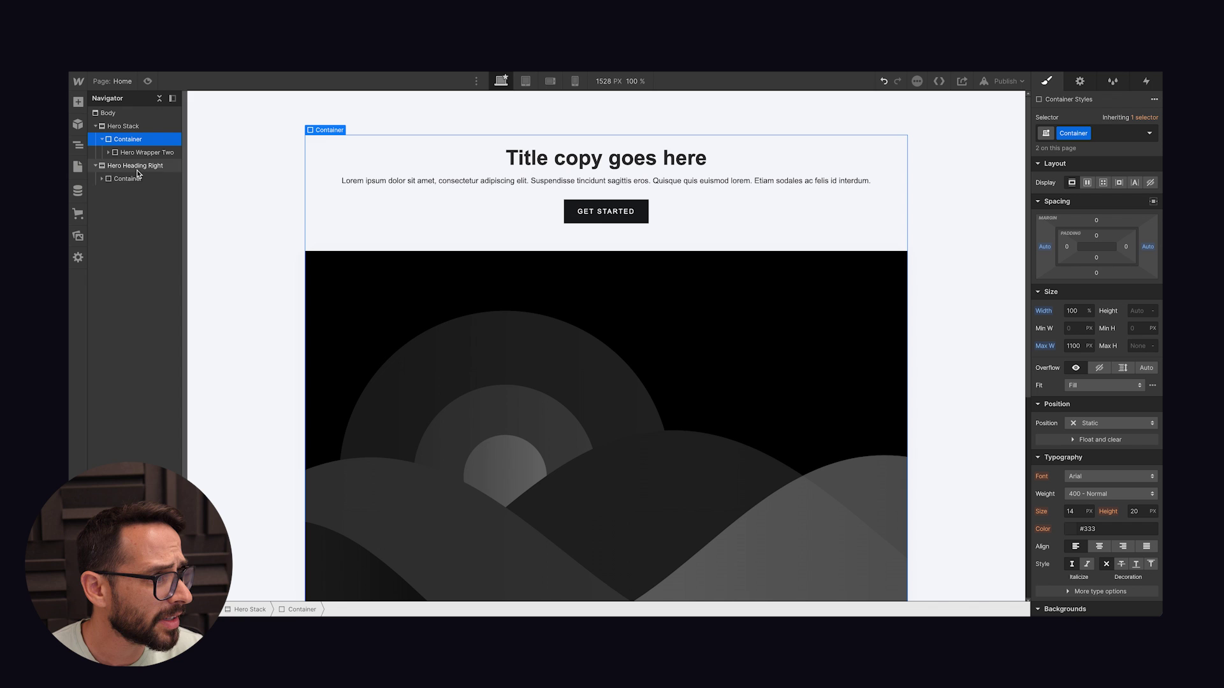
{"action": "left_click", "coordinate": [131, 178]}
{"action": "scroll", "coordinate": [481, 297], "scroll_direction": "up", "scroll_amount": 3}
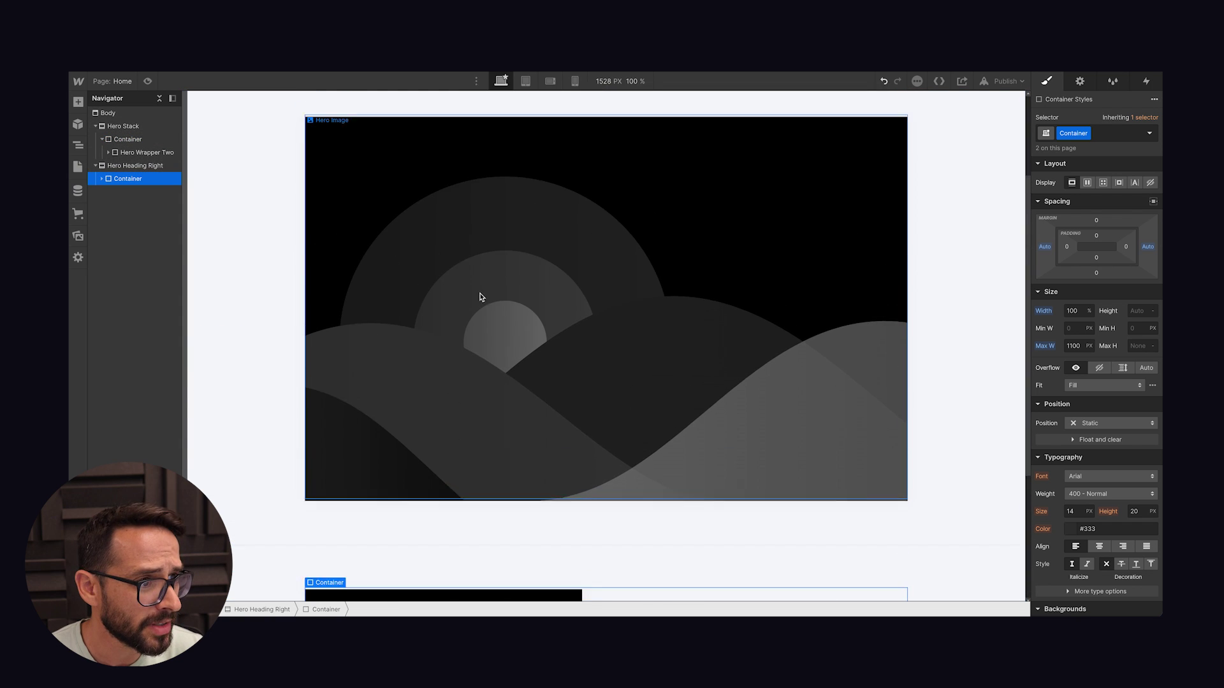
{"action": "scroll", "coordinate": [510, 318], "scroll_direction": "down", "scroll_amount": 3}
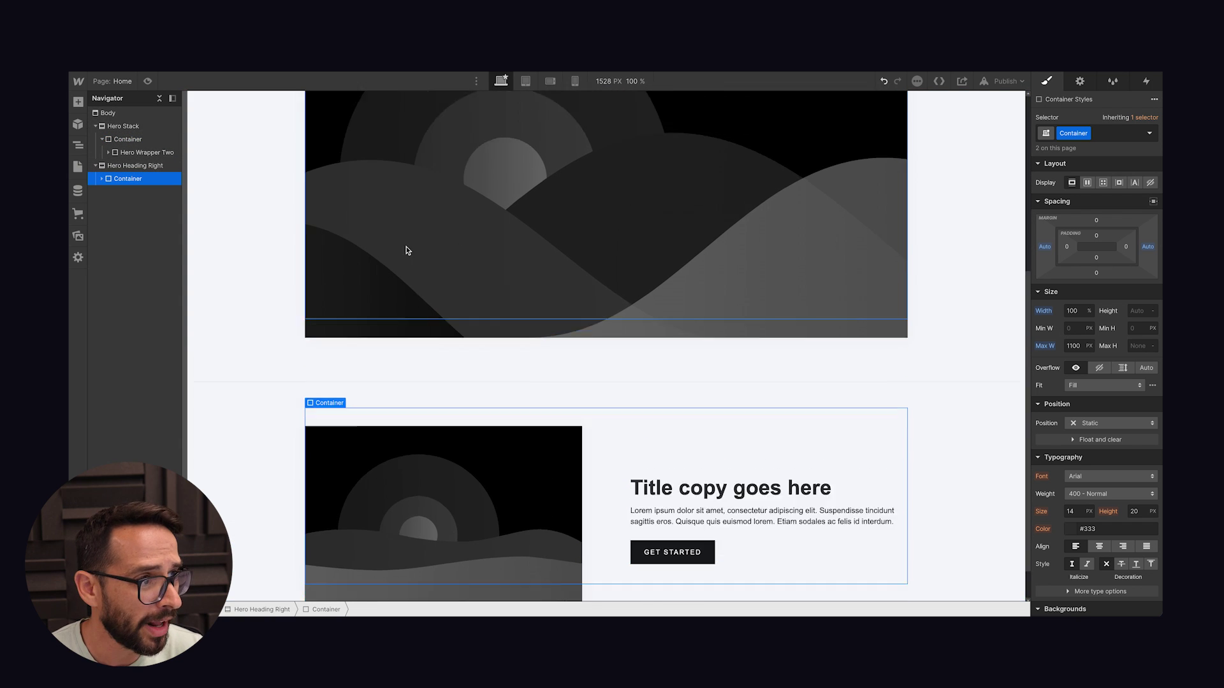
{"action": "scroll", "coordinate": [408, 251], "scroll_direction": "up", "scroll_amount": 5}
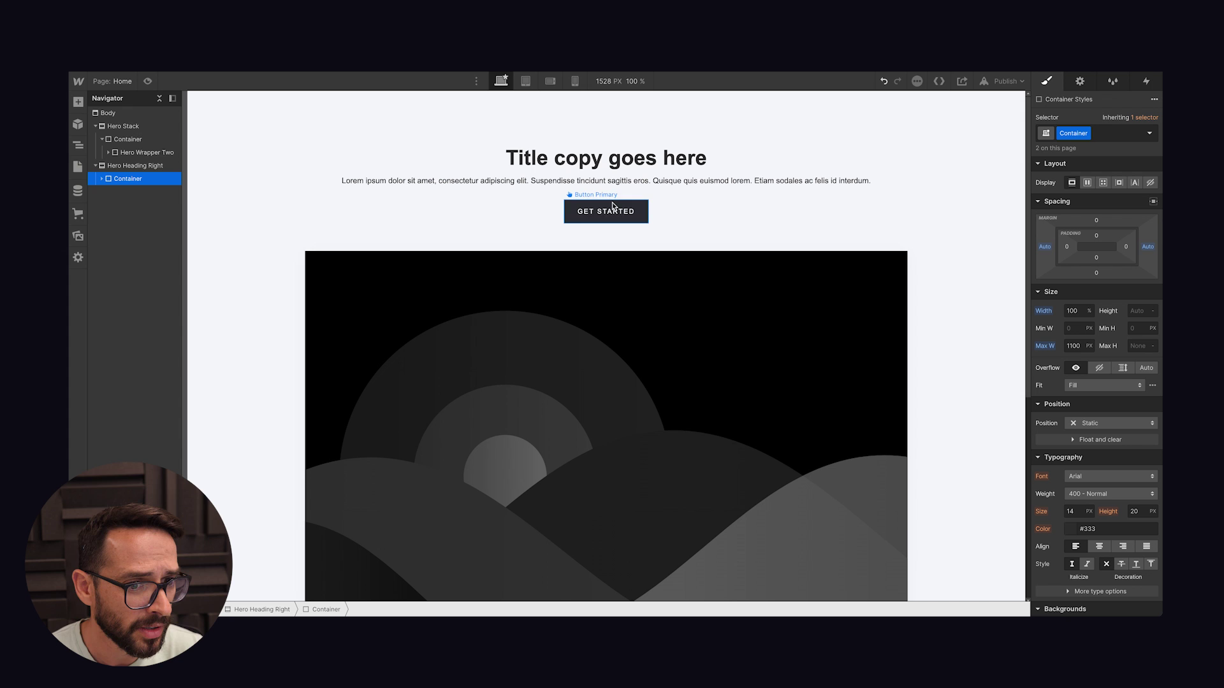
{"action": "scroll", "coordinate": [597, 475], "scroll_direction": "down", "scroll_amount": 5}
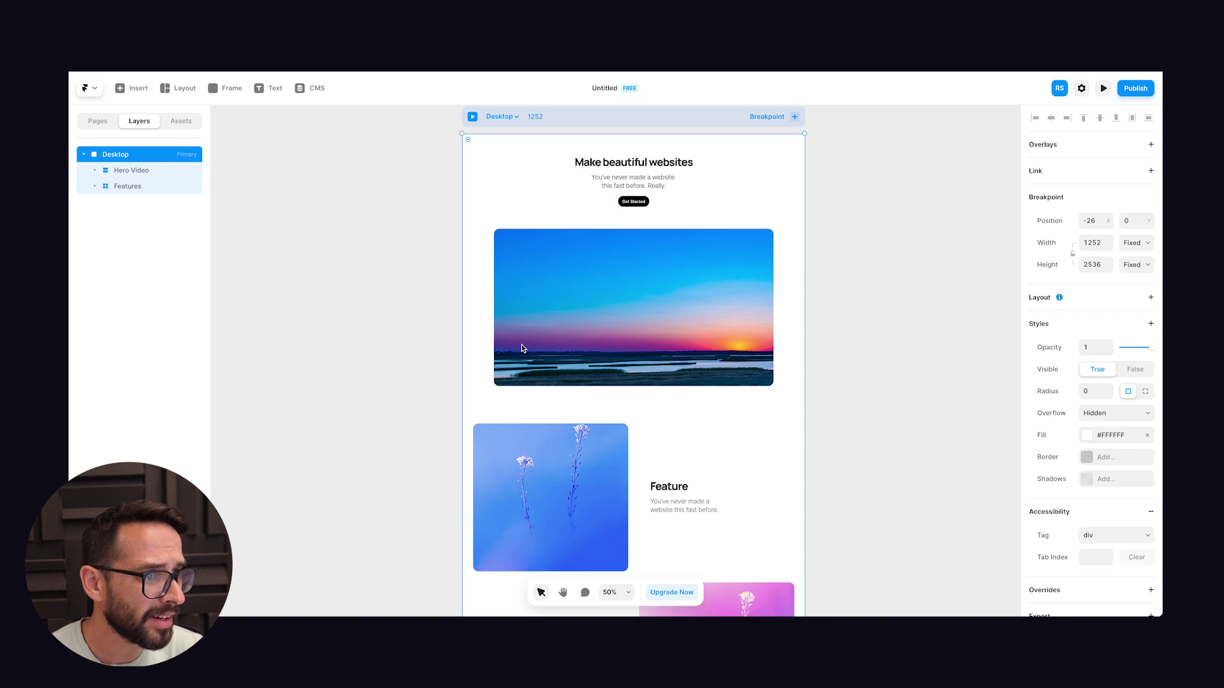
- Select the Features grid section and add a Max Width of 1100 to align it with the hero
{"action": "scroll", "coordinate": [561, 210], "scroll_direction": "down", "scroll_amount": 3}
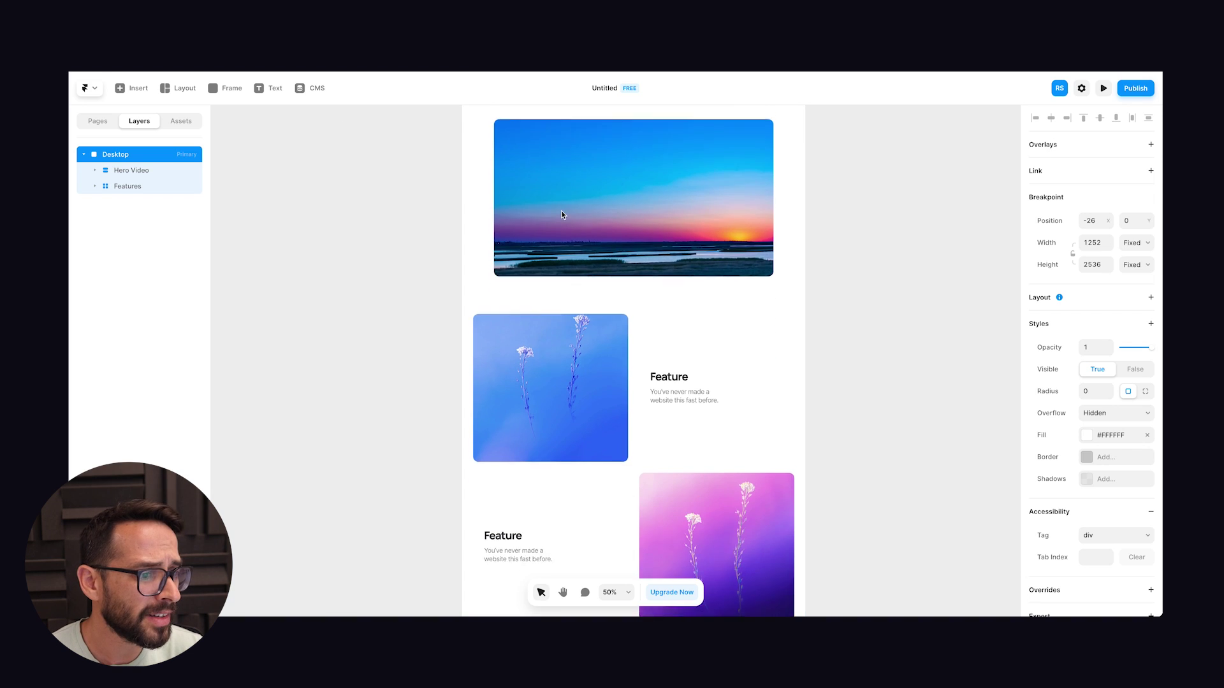
{"action": "scroll", "coordinate": [568, 274], "scroll_direction": "up", "scroll_amount": 3}
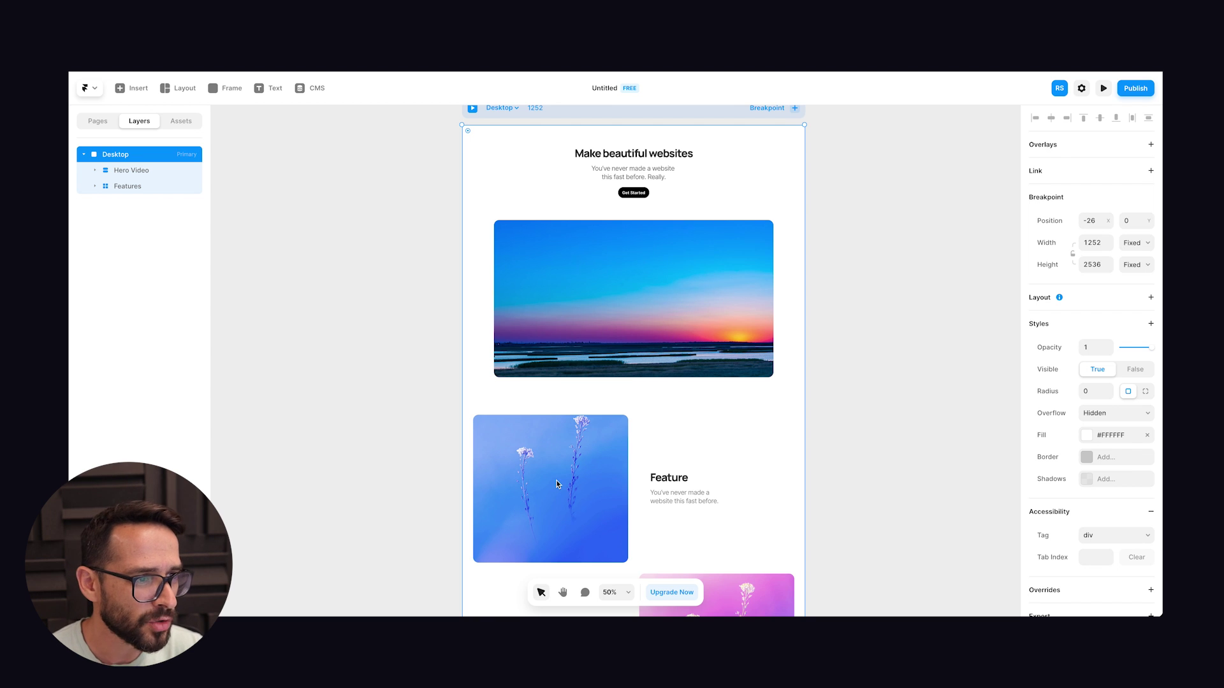
{"action": "left_click", "coordinate": [459, 501]}
{"action": "left_click", "coordinate": [483, 432]}
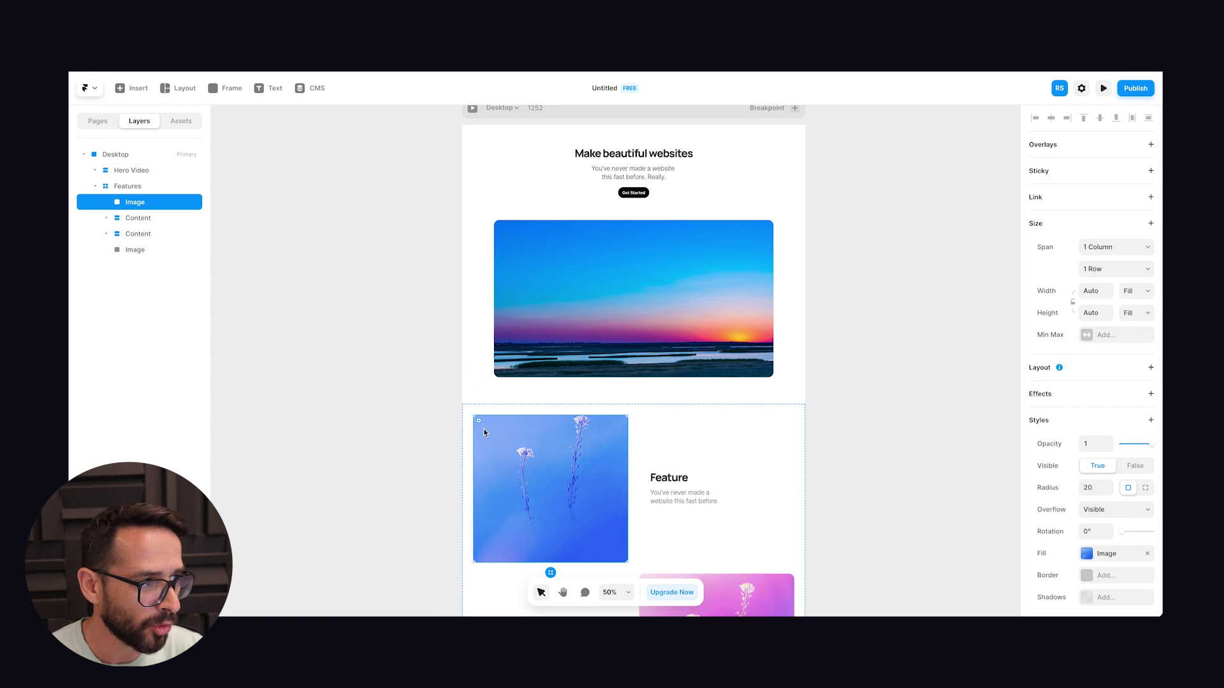
{"action": "left_click", "coordinate": [147, 186]}
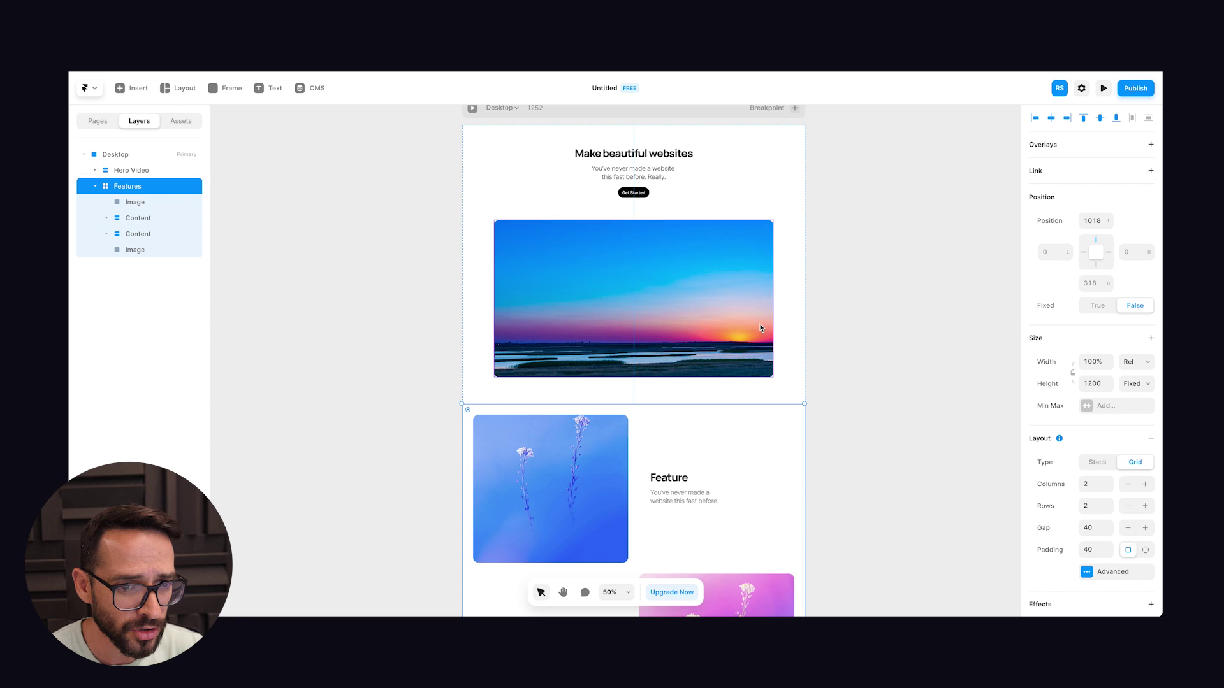
{"action": "left_click", "coordinate": [1109, 406]}
{"action": "left_click", "coordinate": [1116, 421]}
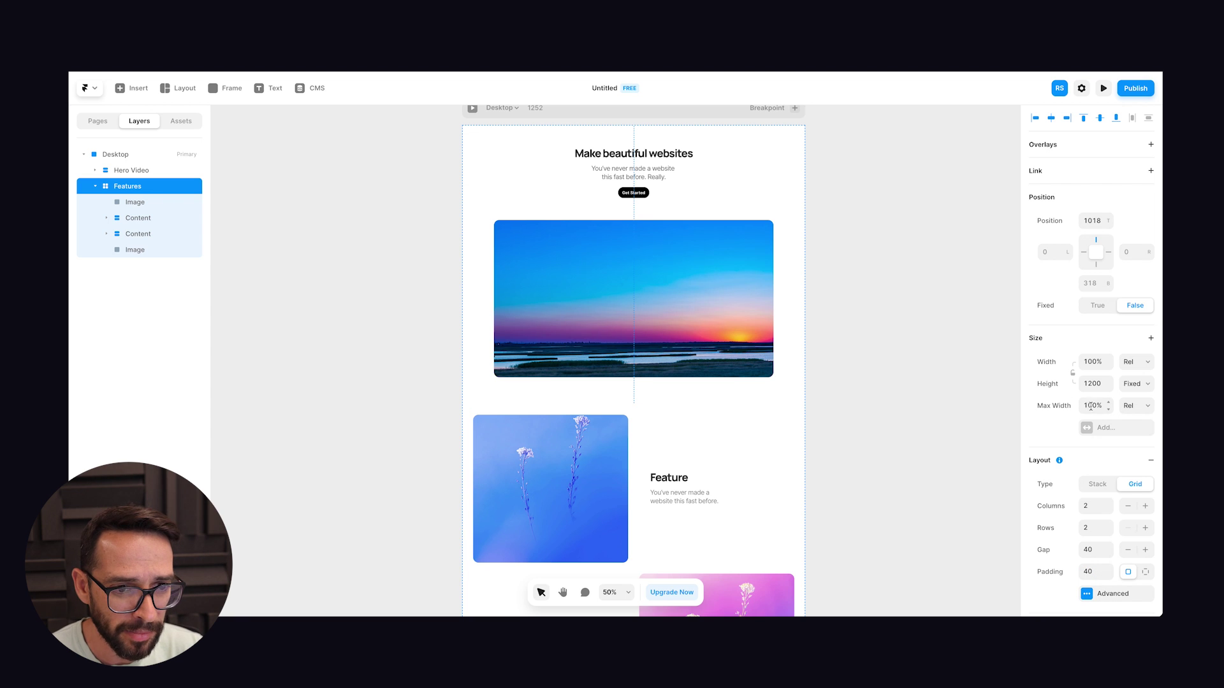
{"action": "type", "text": "1100"}
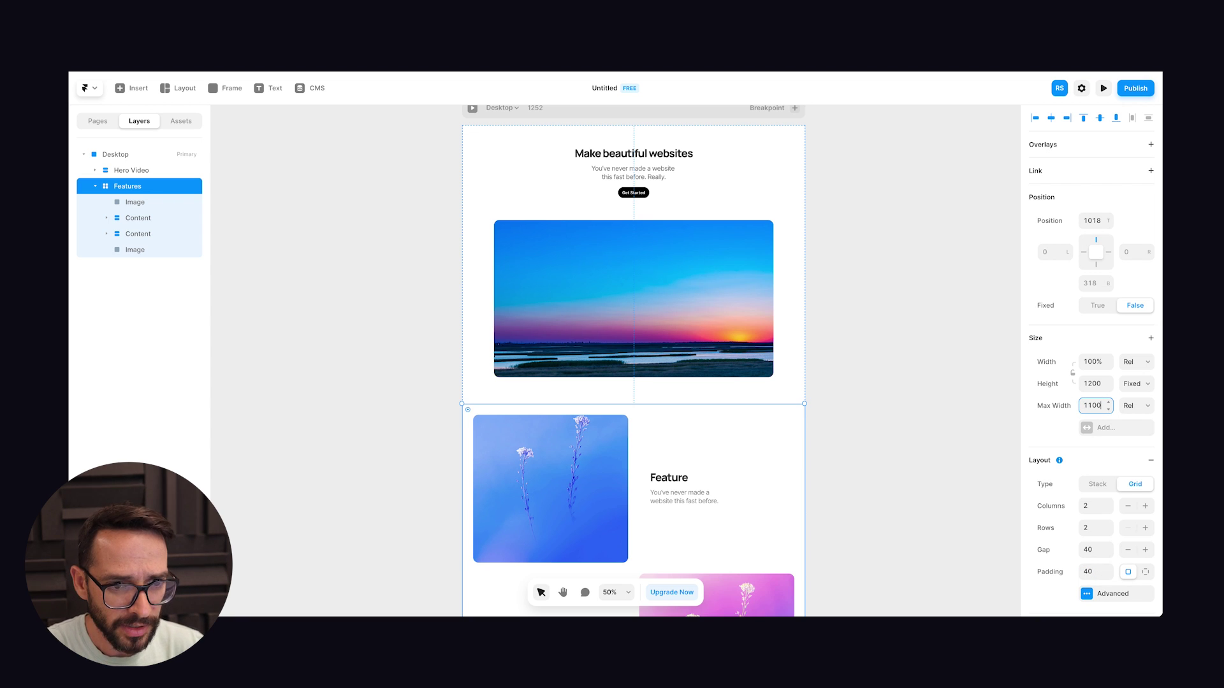
{"action": "key", "text": "Return"}
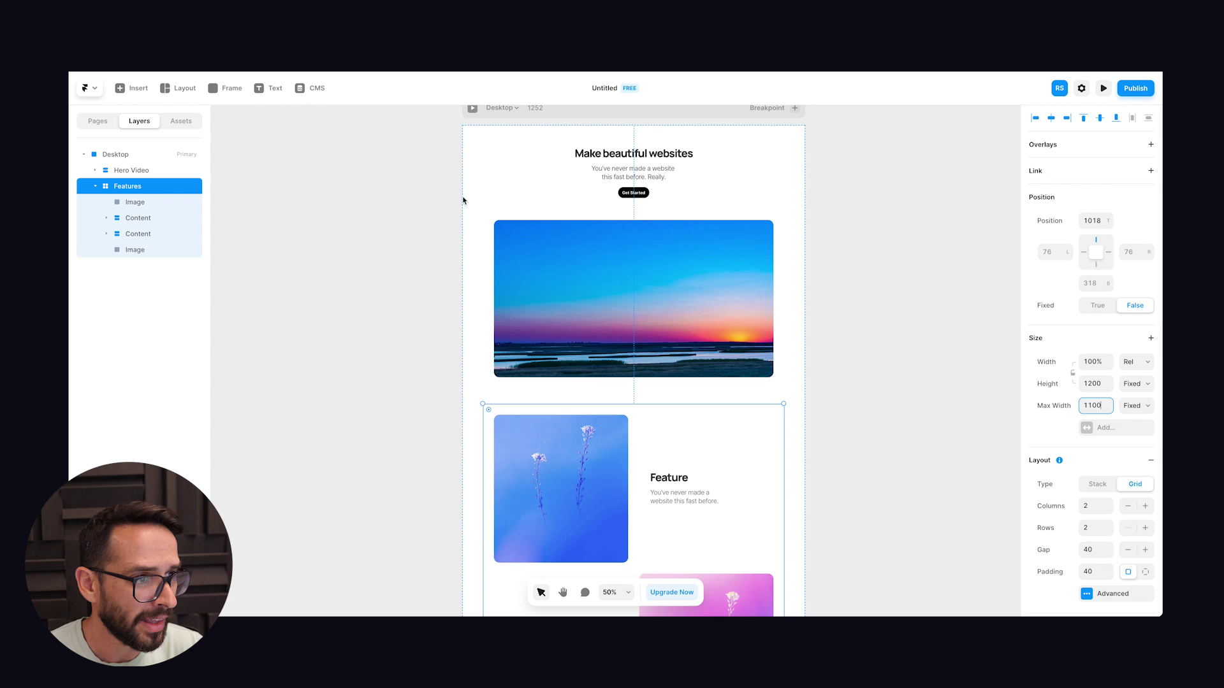
{"action": "scroll", "coordinate": [463, 200], "scroll_direction": "down", "scroll_amount": 3}
{"action": "scroll", "coordinate": [466, 206], "scroll_direction": "up", "scroll_amount": 3}
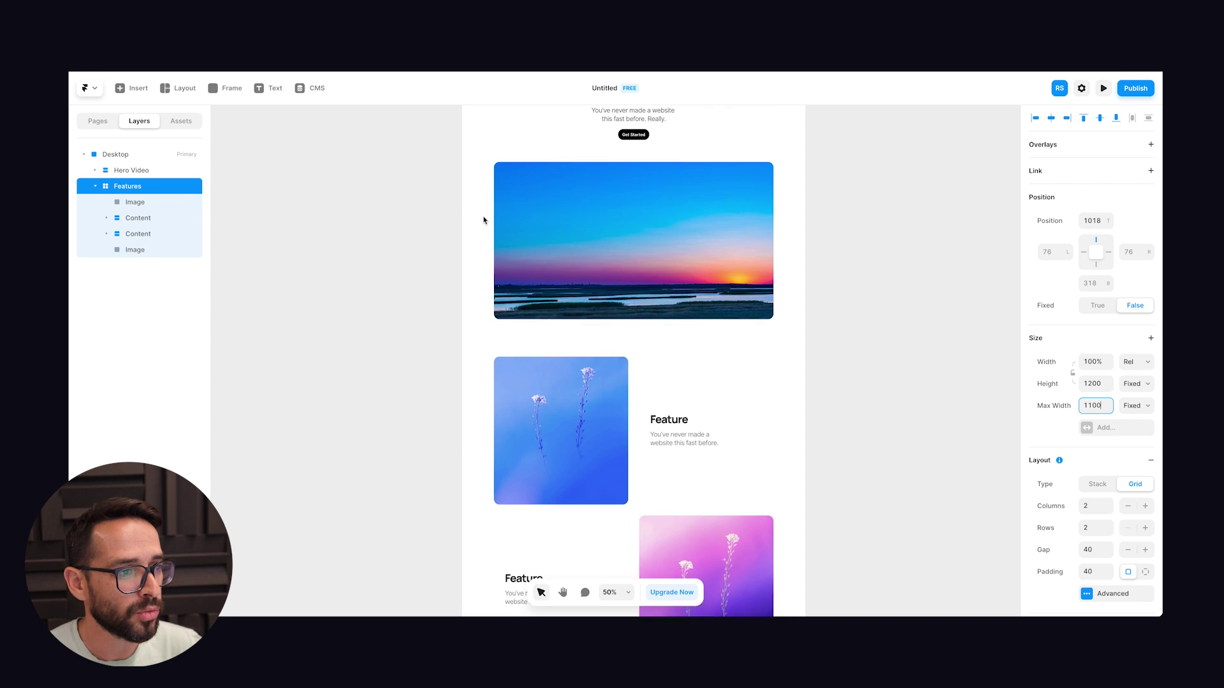
{"action": "left_click", "coordinate": [414, 251]}
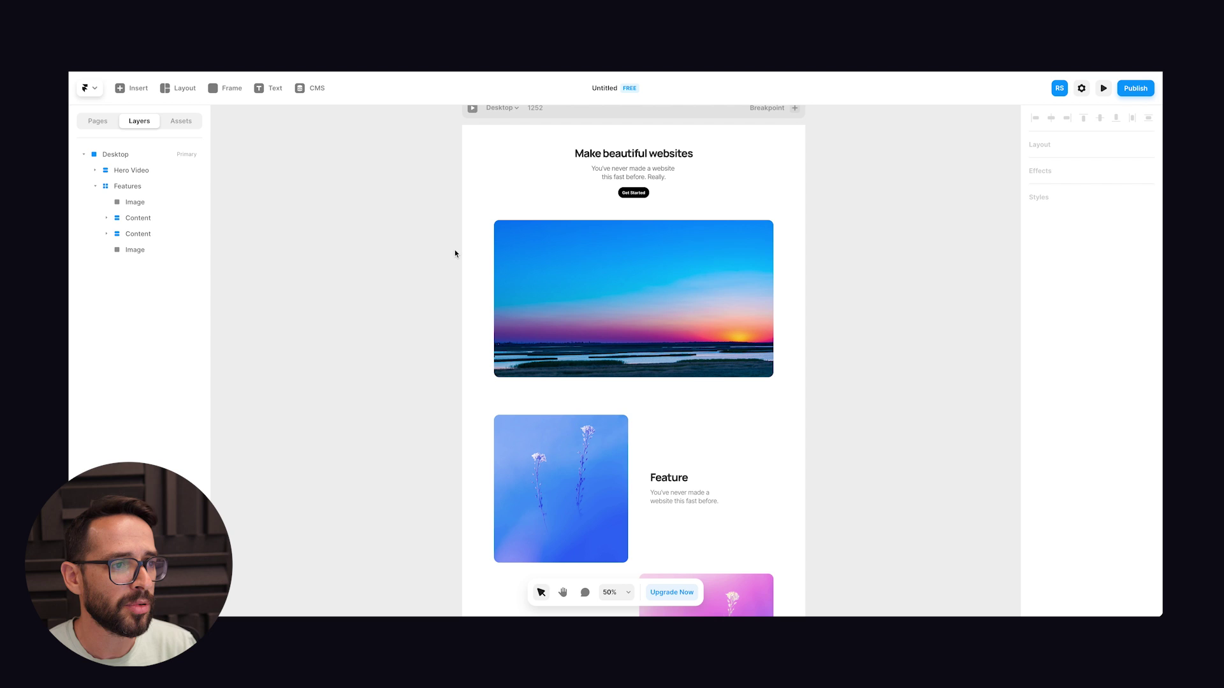
- Select the Hero Video section and show the Assets panel with the Navigation component and text styles
{"action": "left_click", "coordinate": [545, 258]}
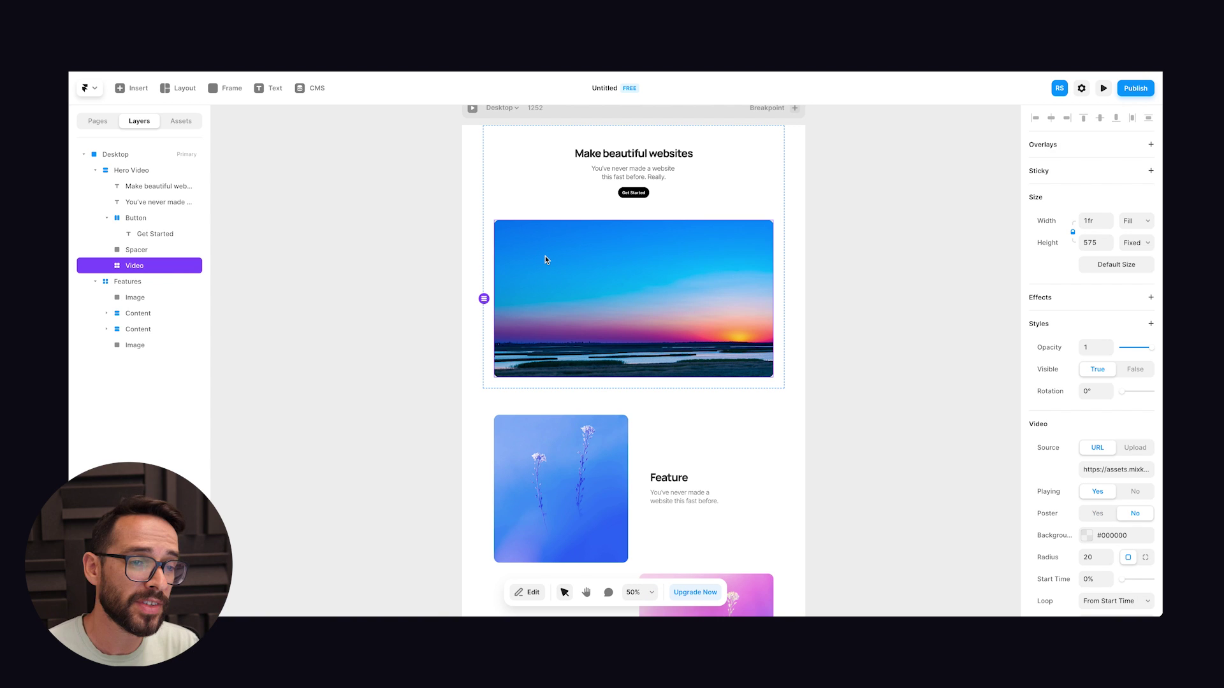
{"action": "left_click", "coordinate": [639, 153]}
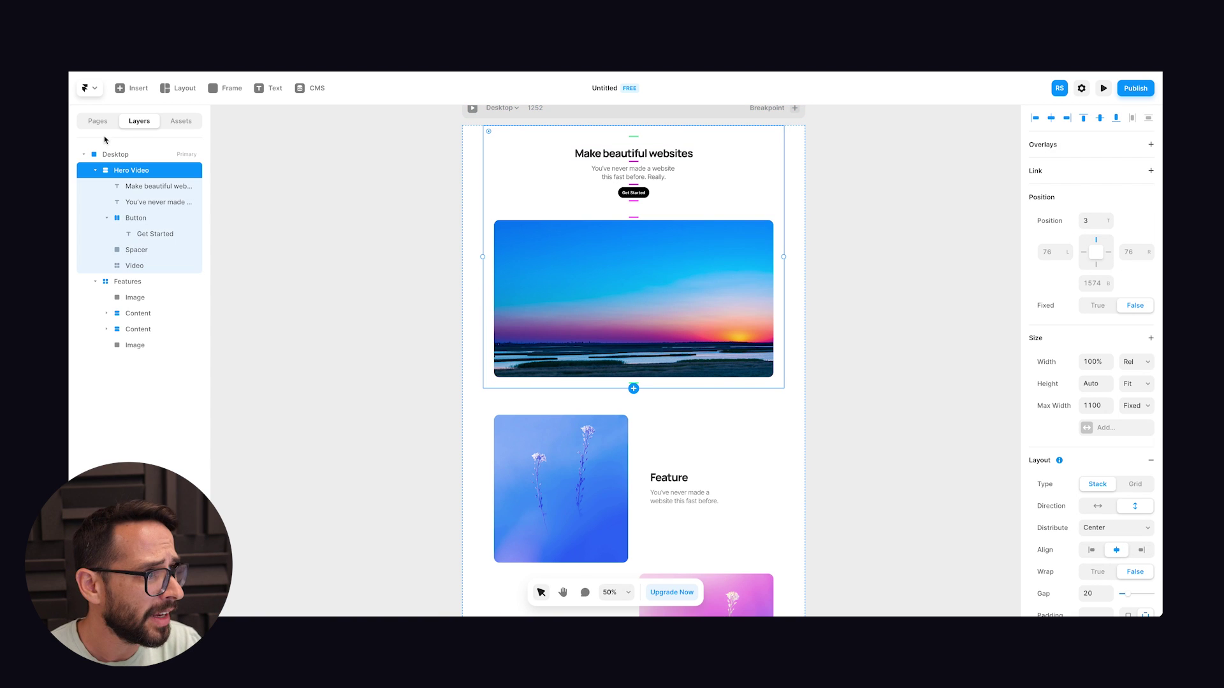
{"action": "left_click", "coordinate": [181, 121]}
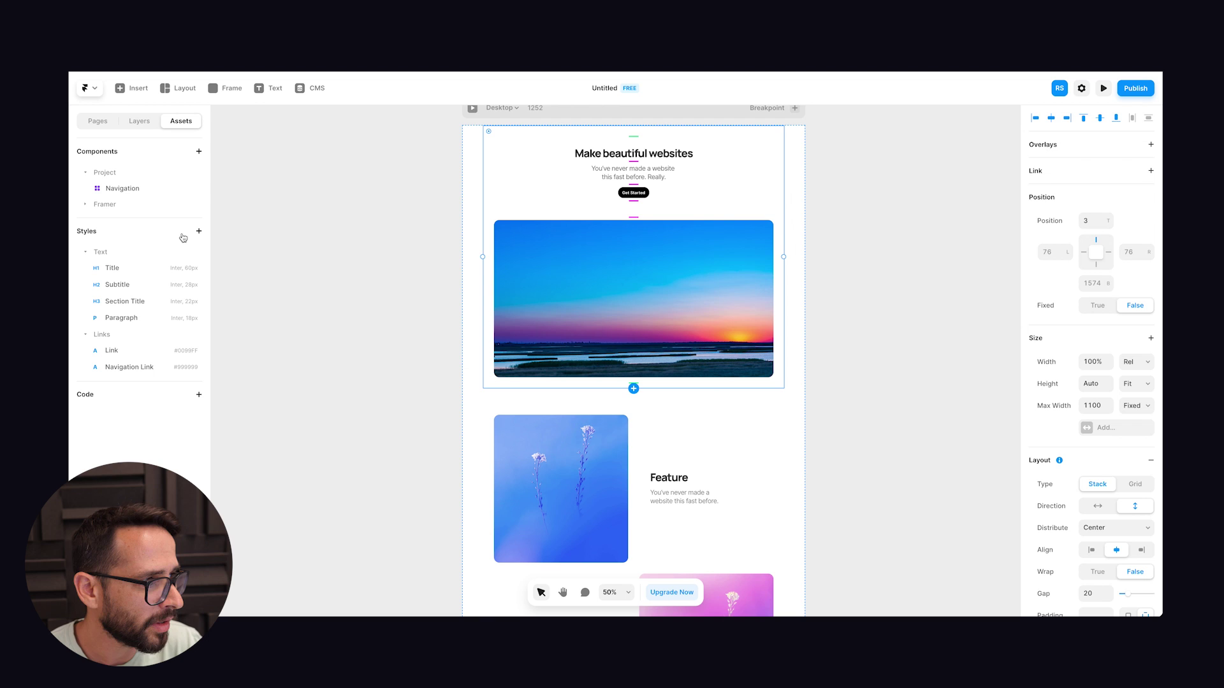
- Inspect the hero subtitle's text style options, then select the Get Started button
{"action": "left_click", "coordinate": [678, 154]}
{"action": "left_click", "coordinate": [631, 172]}
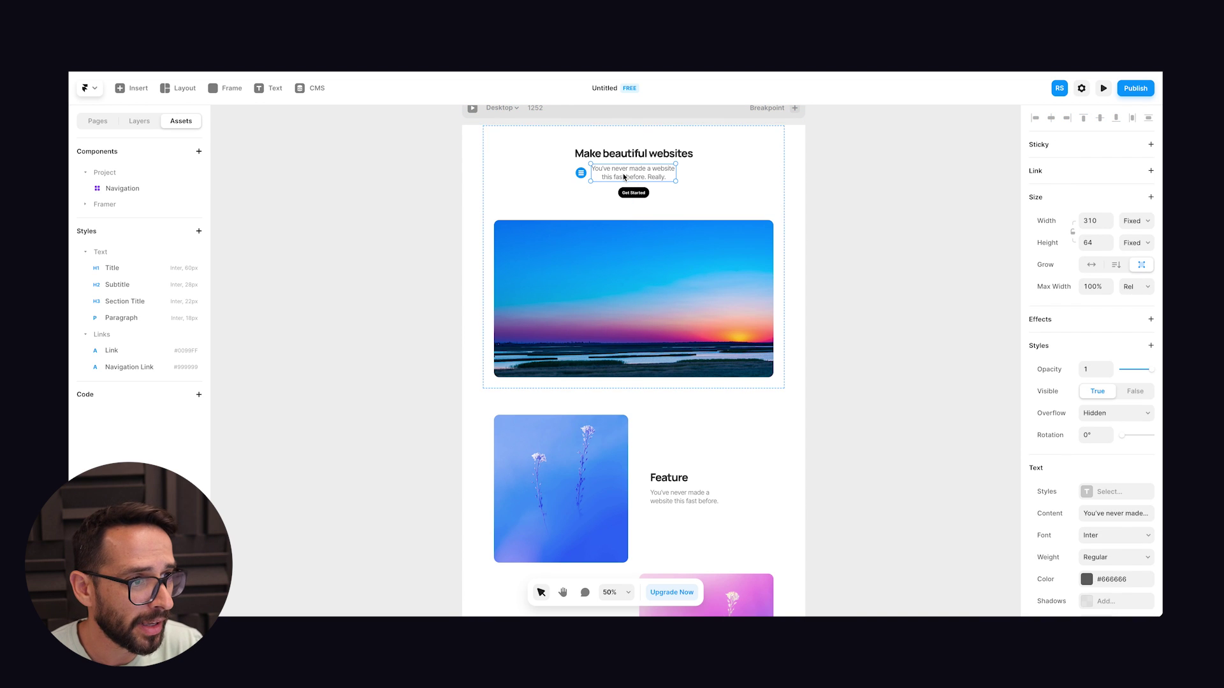
{"action": "double_click", "coordinate": [618, 177]}
{"action": "key", "text": "Escape"}
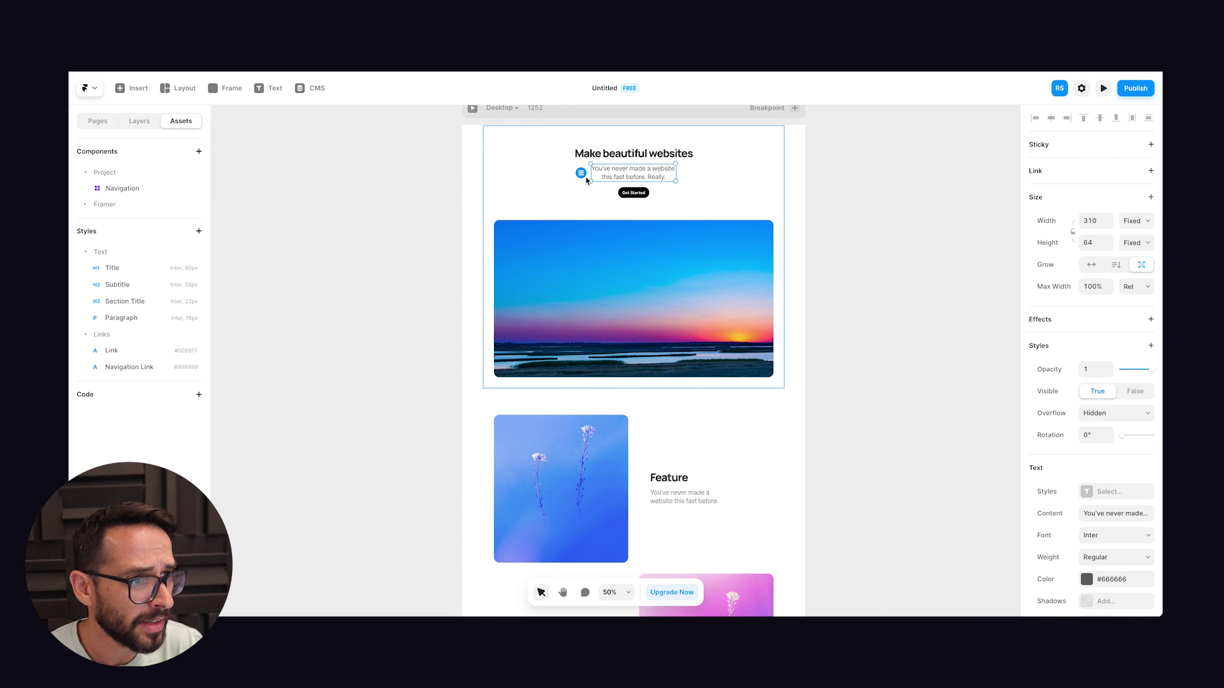
{"action": "left_click", "coordinate": [1103, 489]}
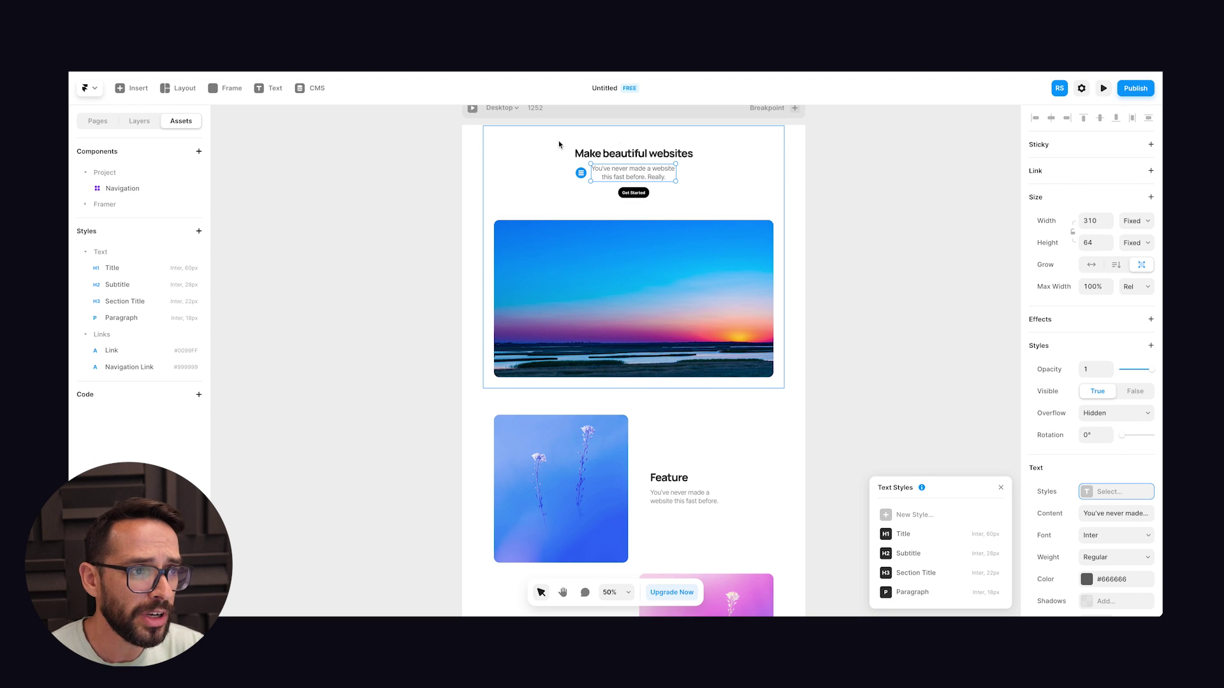
{"action": "left_click", "coordinate": [500, 185]}
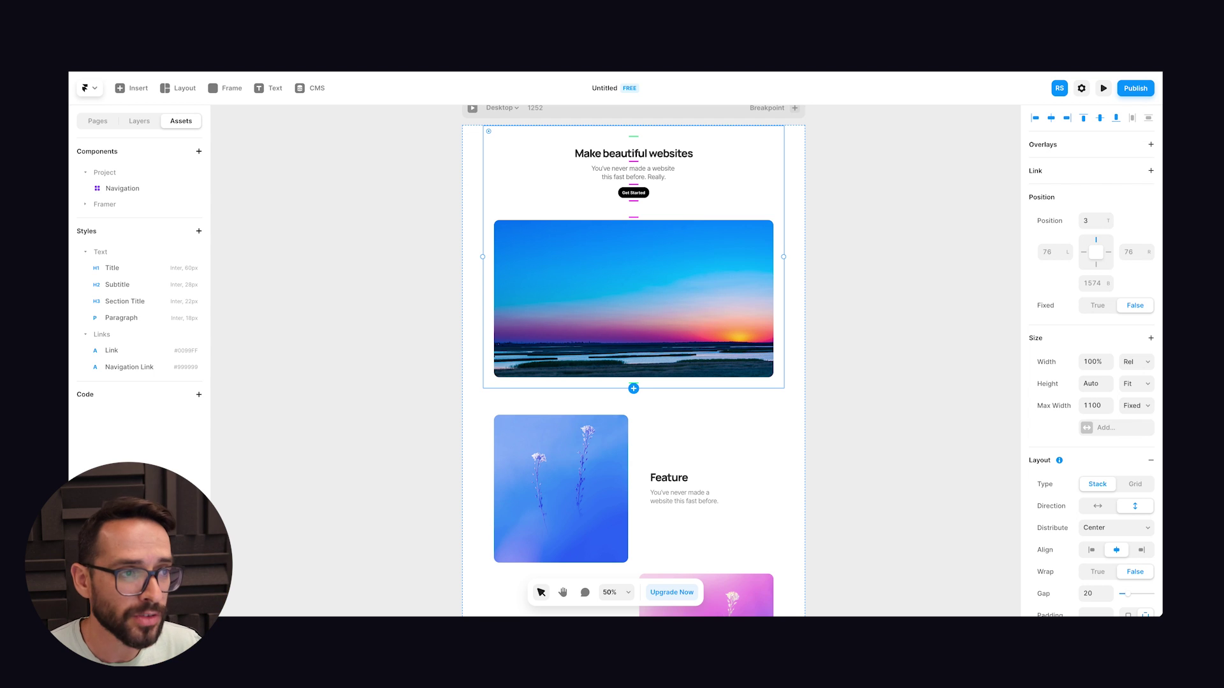
{"action": "left_click", "coordinate": [265, 193]}
{"action": "left_click", "coordinate": [622, 198]}
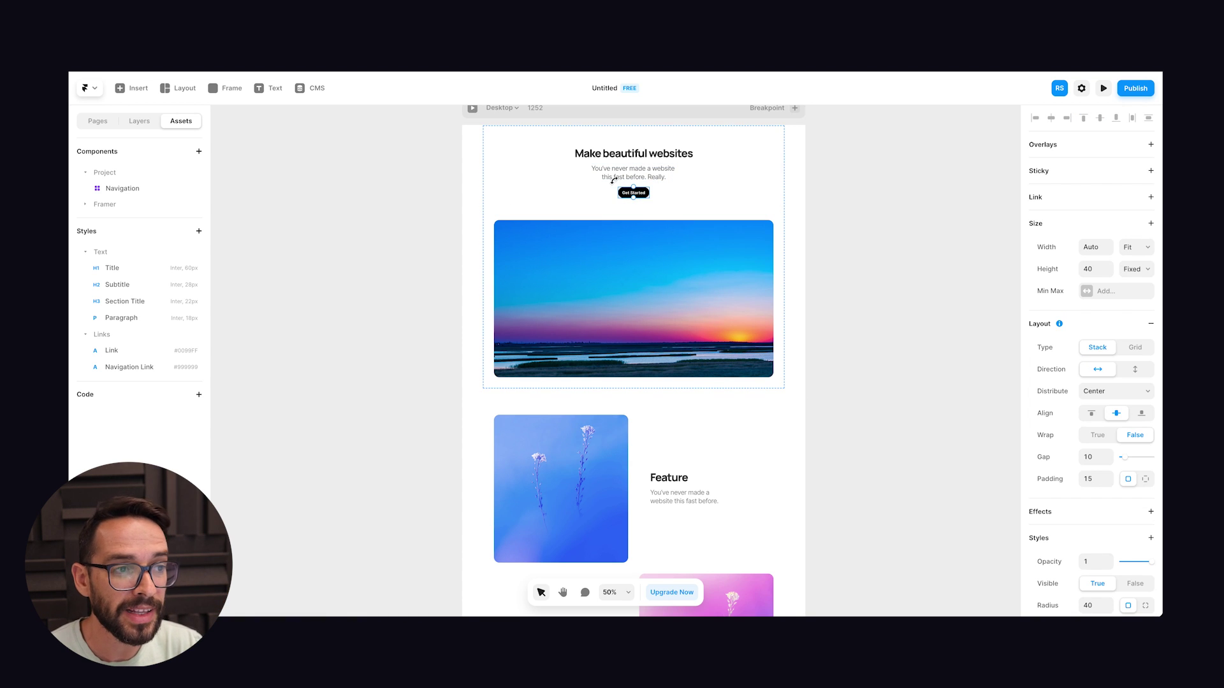
{"action": "scroll", "coordinate": [572, 204], "scroll_direction": "up", "scroll_amount": 3}
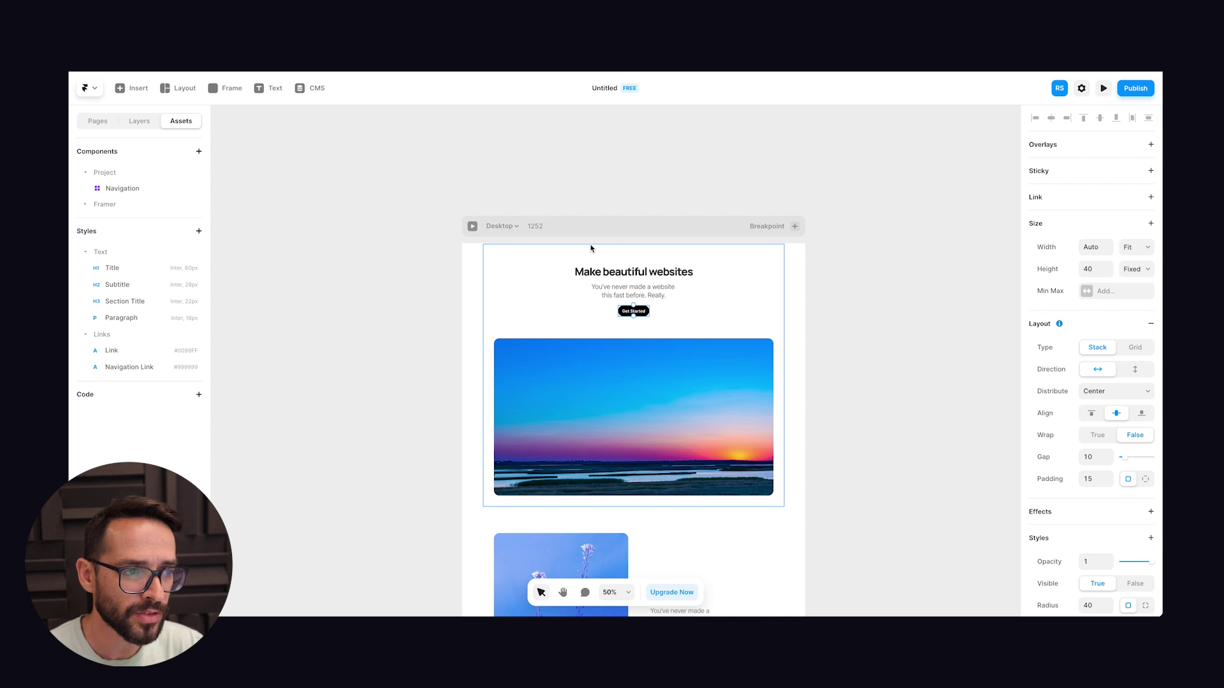
- Zoom the canvas to 100% and center the hero section in view
{"action": "left_click", "coordinate": [541, 183]}
{"action": "key", "text": "shift+0"}
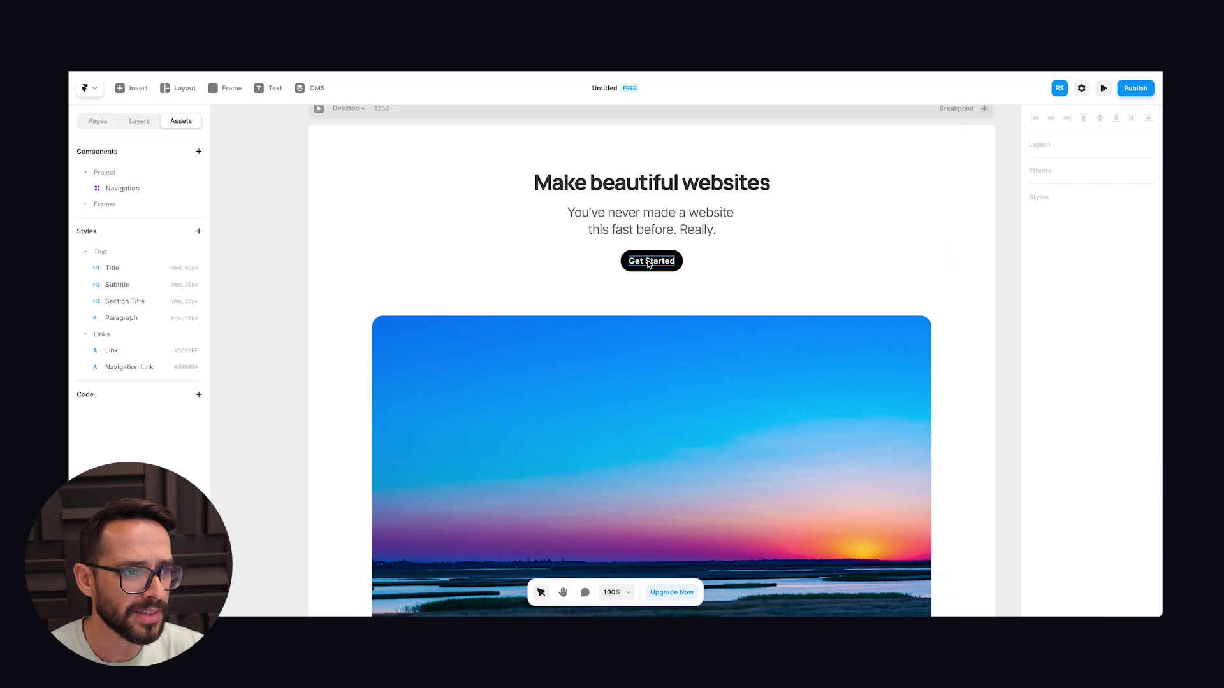
{"action": "left_click_drag", "start_coordinate": [641, 245], "coordinate": [602, 273]}
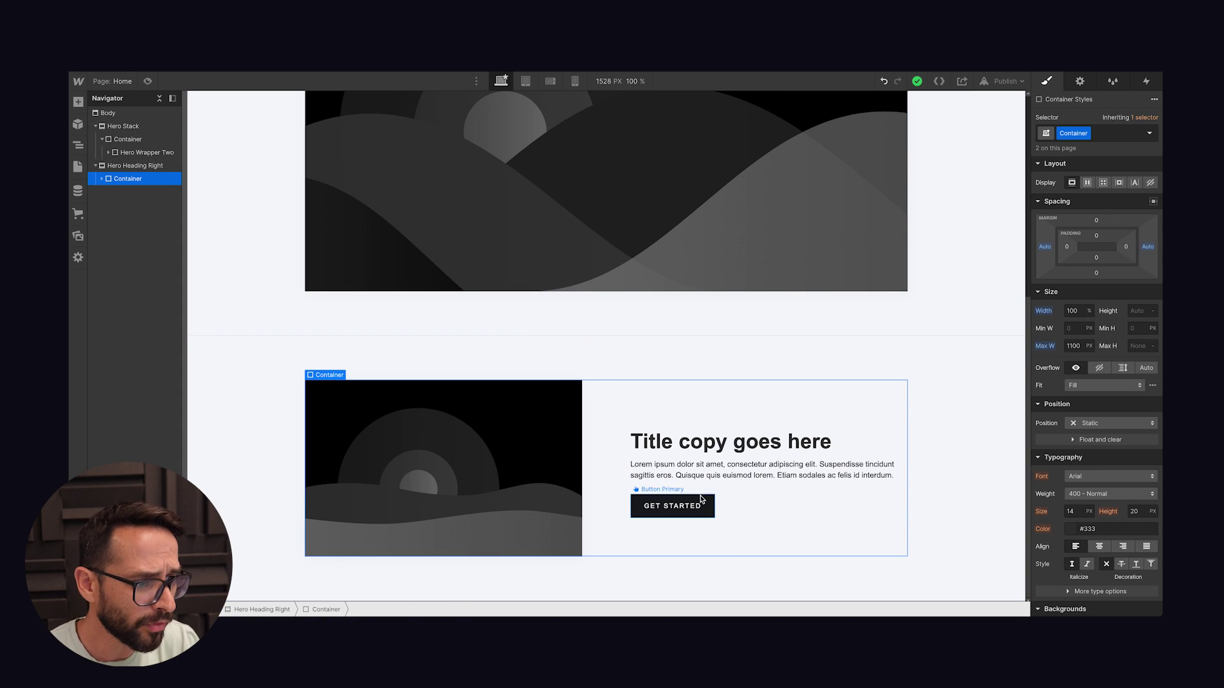
{"action": "left_click", "coordinate": [657, 504]}
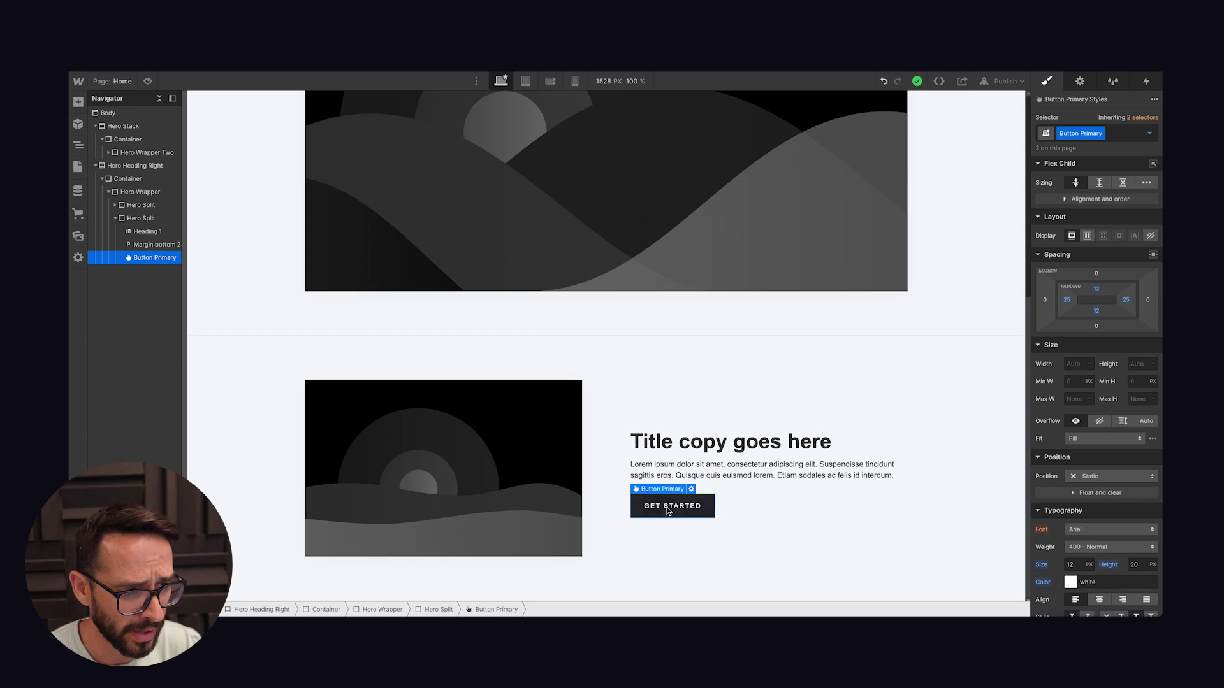
- Give Button Primary's Hover state a #6087ff blue background, then switch the state back to None
{"action": "left_click", "coordinate": [1149, 134]}
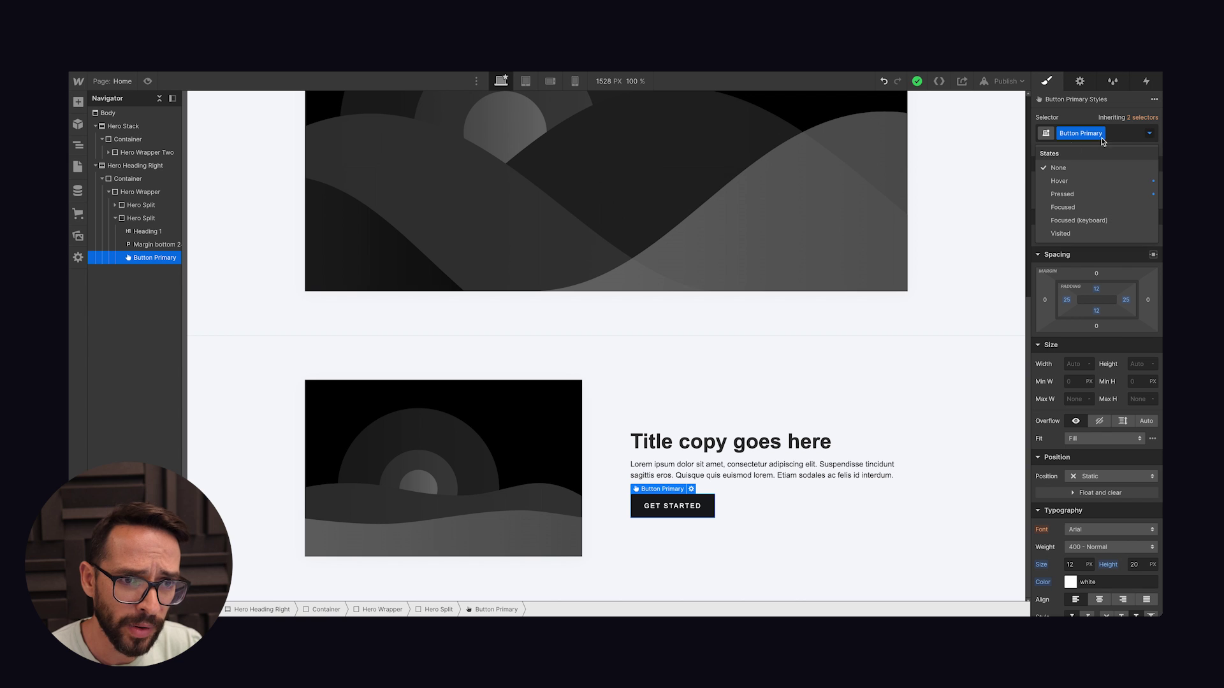
{"action": "left_click", "coordinate": [1057, 182]}
{"action": "scroll", "coordinate": [1074, 368], "scroll_direction": "down", "scroll_amount": 4}
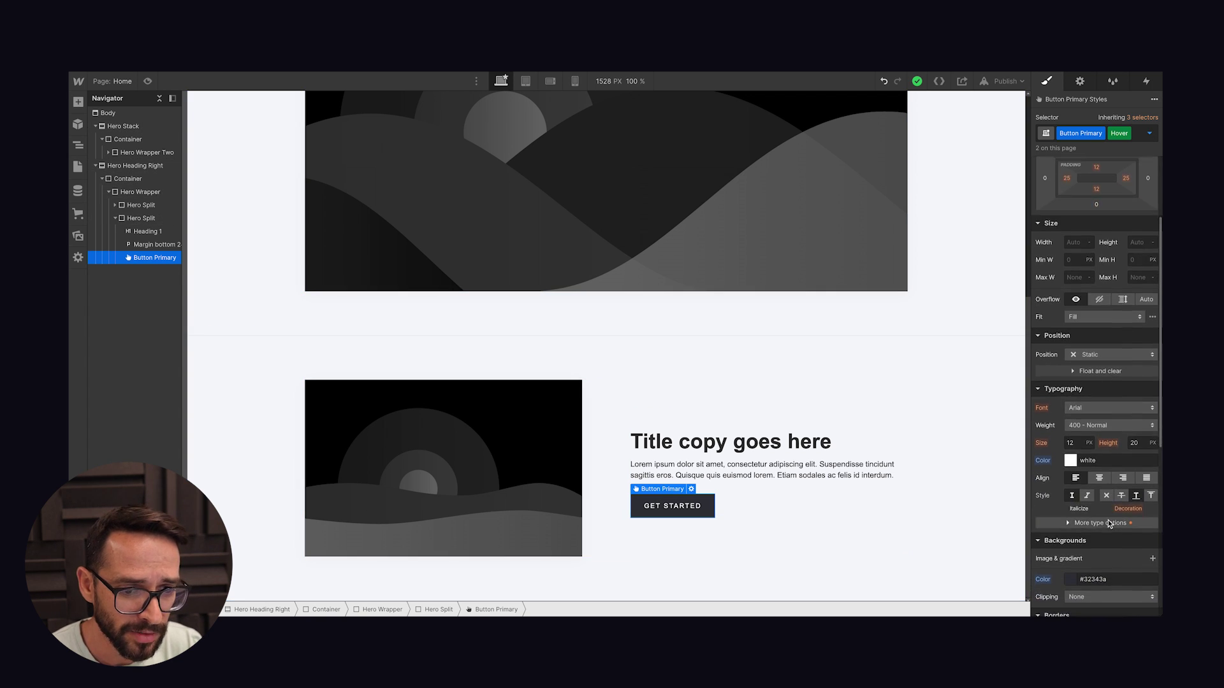
{"action": "left_click", "coordinate": [1068, 472]}
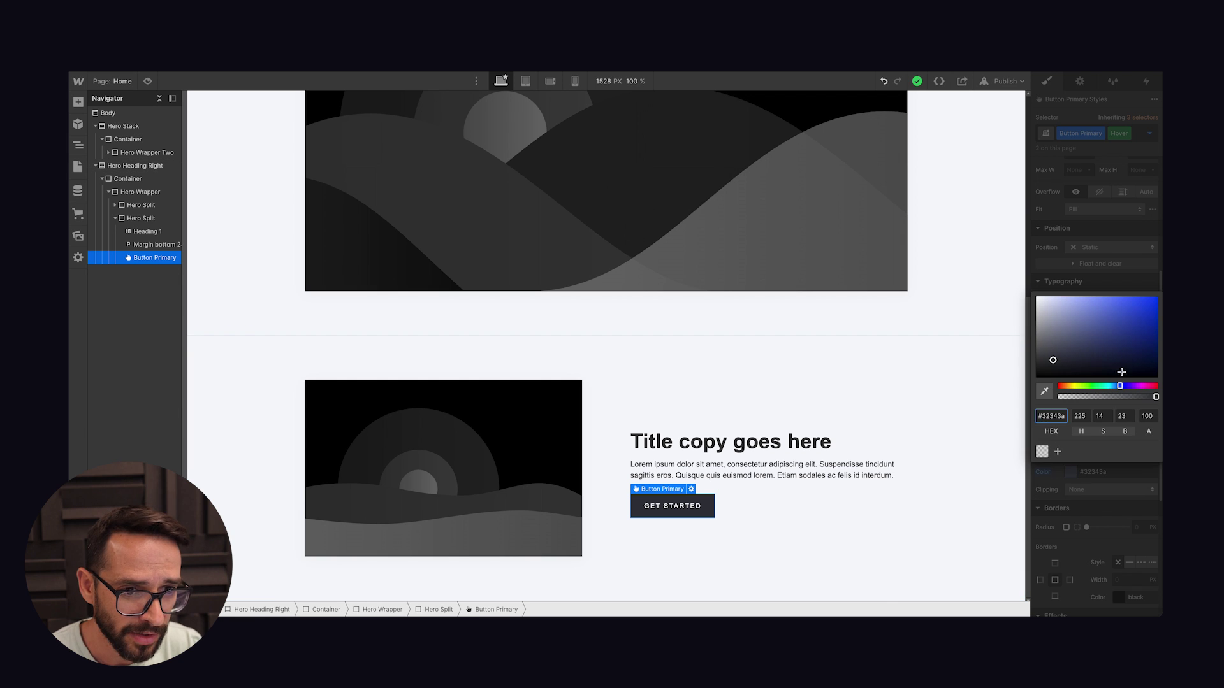
{"action": "left_click_drag", "start_coordinate": [1121, 372], "coordinate": [1113, 281]}
{"action": "left_click", "coordinate": [1082, 247]}
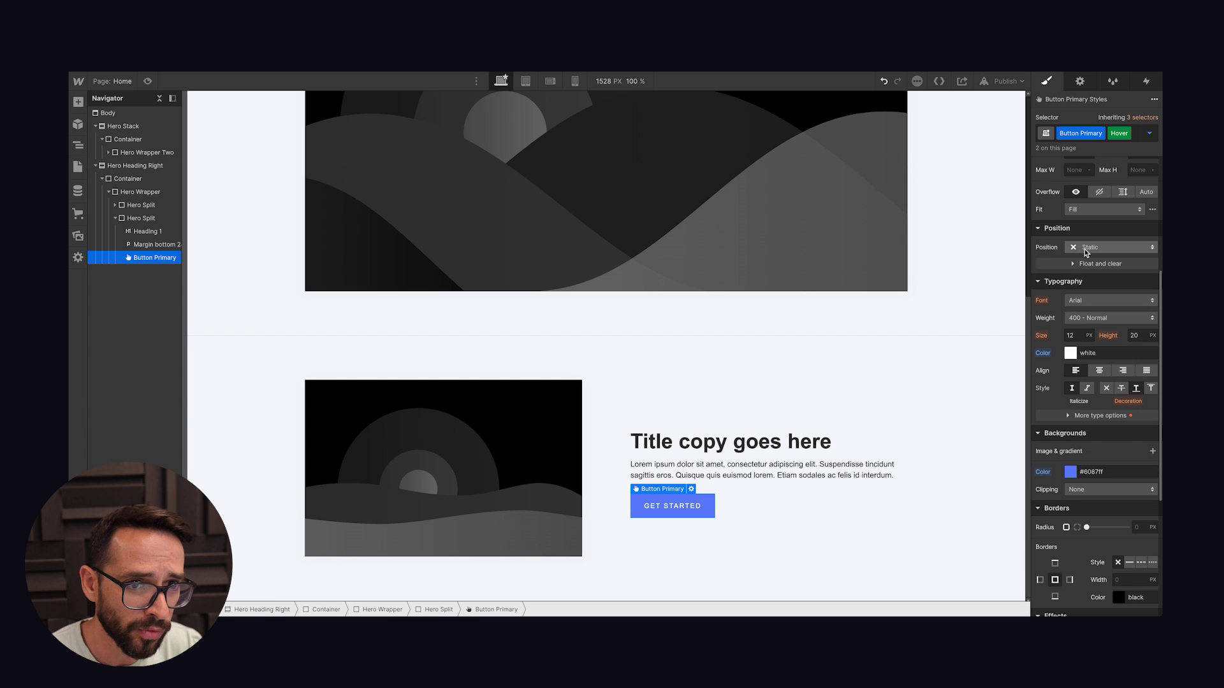
{"action": "left_click", "coordinate": [1149, 133]}
{"action": "left_click", "coordinate": [1058, 164]}
{"action": "left_click", "coordinate": [866, 375]}
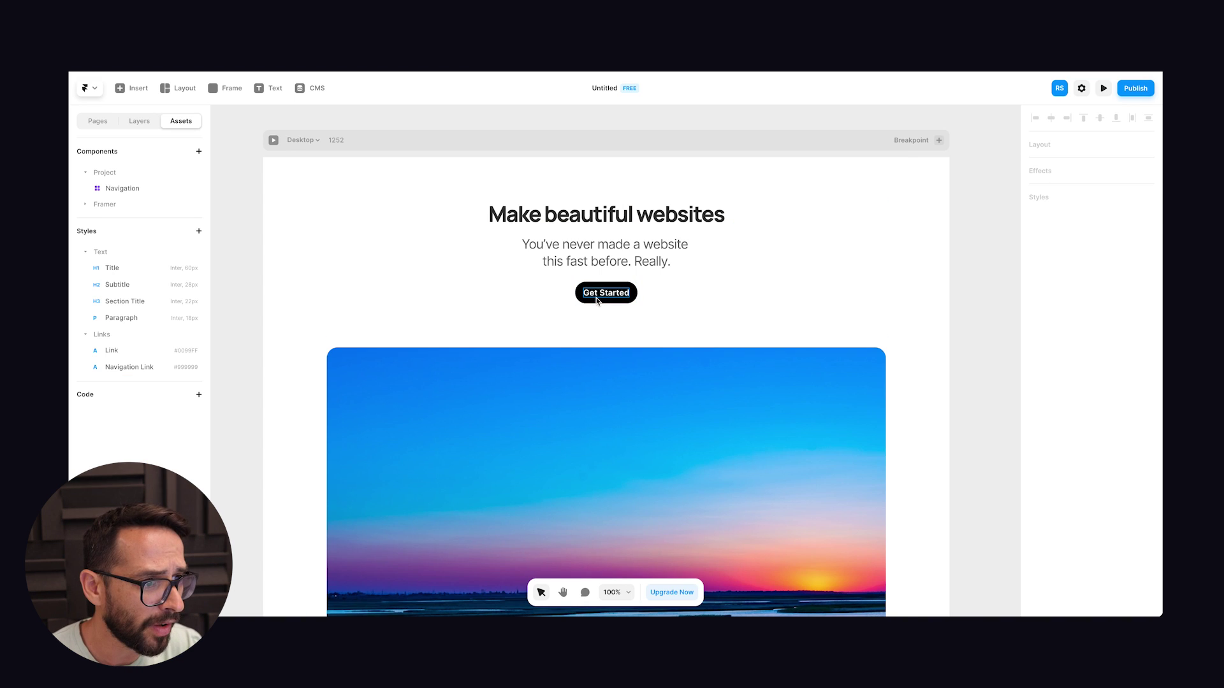
- Turn the Get Started button frame into a component named Button
{"action": "left_click", "coordinate": [629, 293]}
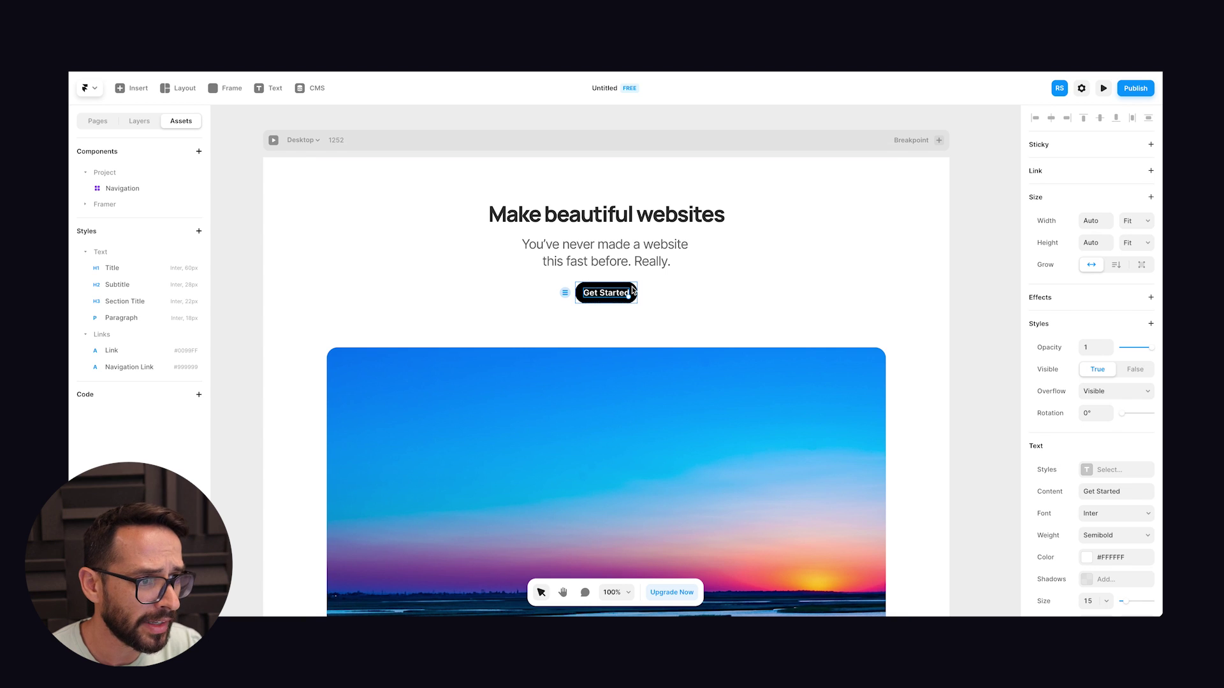
{"action": "left_click", "coordinate": [630, 290]}
{"action": "right_click", "coordinate": [623, 292]}
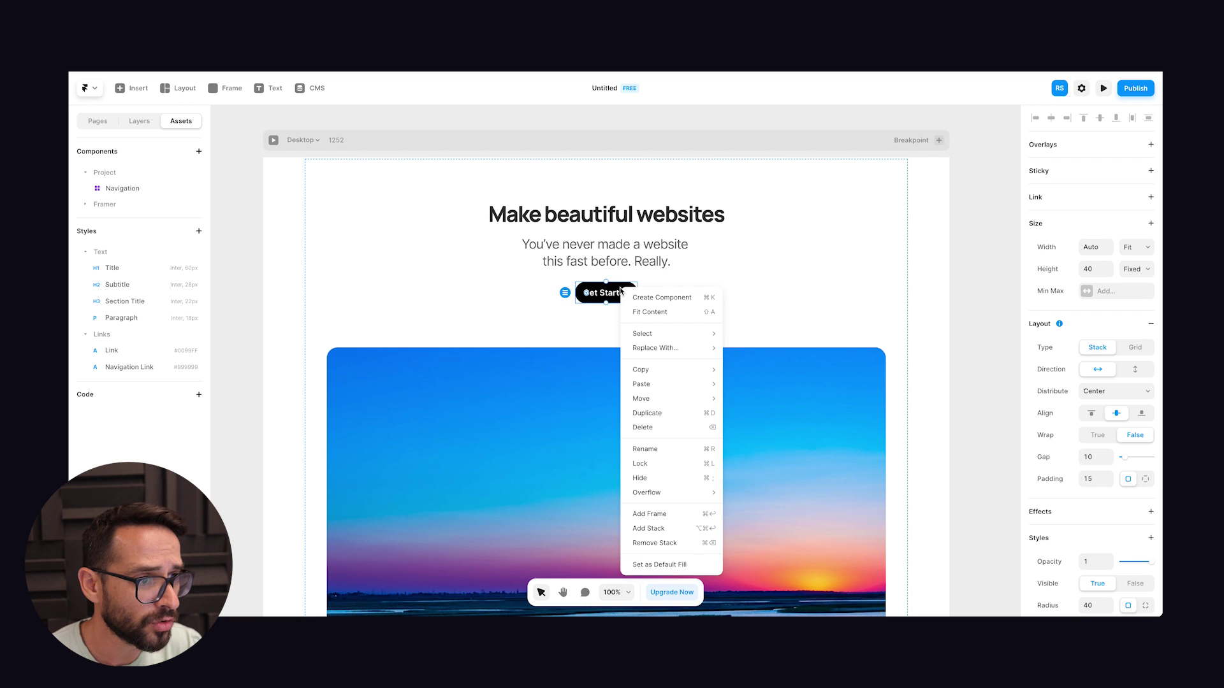
{"action": "left_click", "coordinate": [650, 297]}
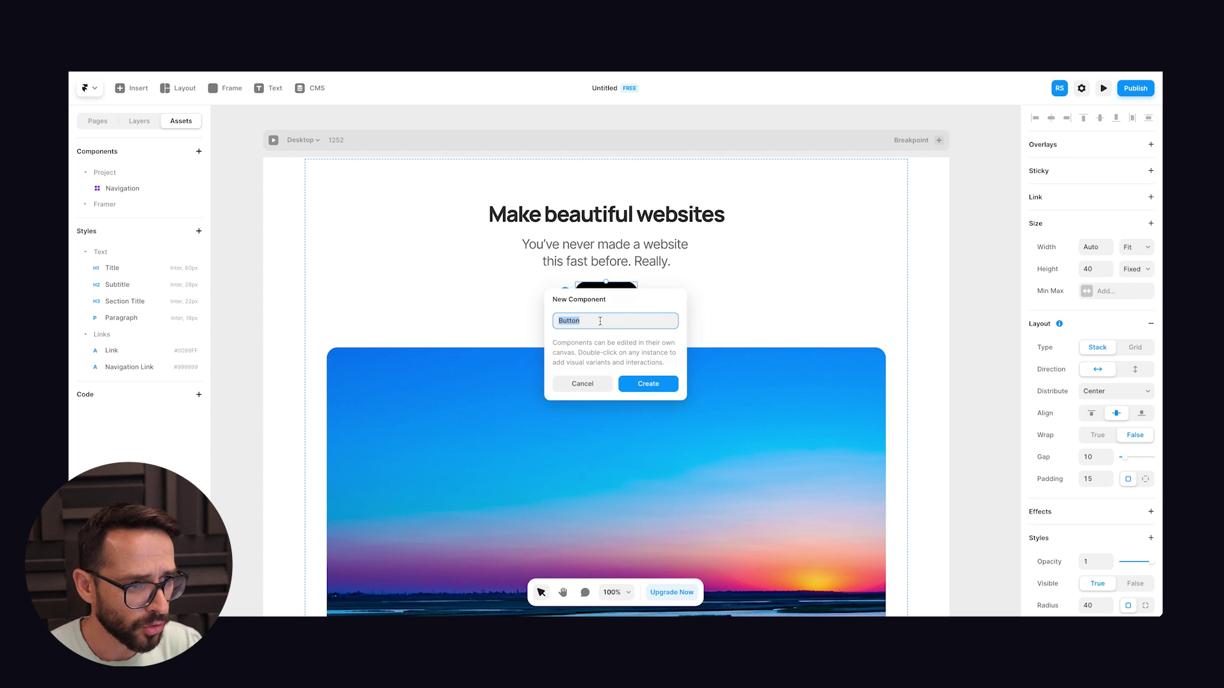
{"action": "left_click", "coordinate": [662, 392]}
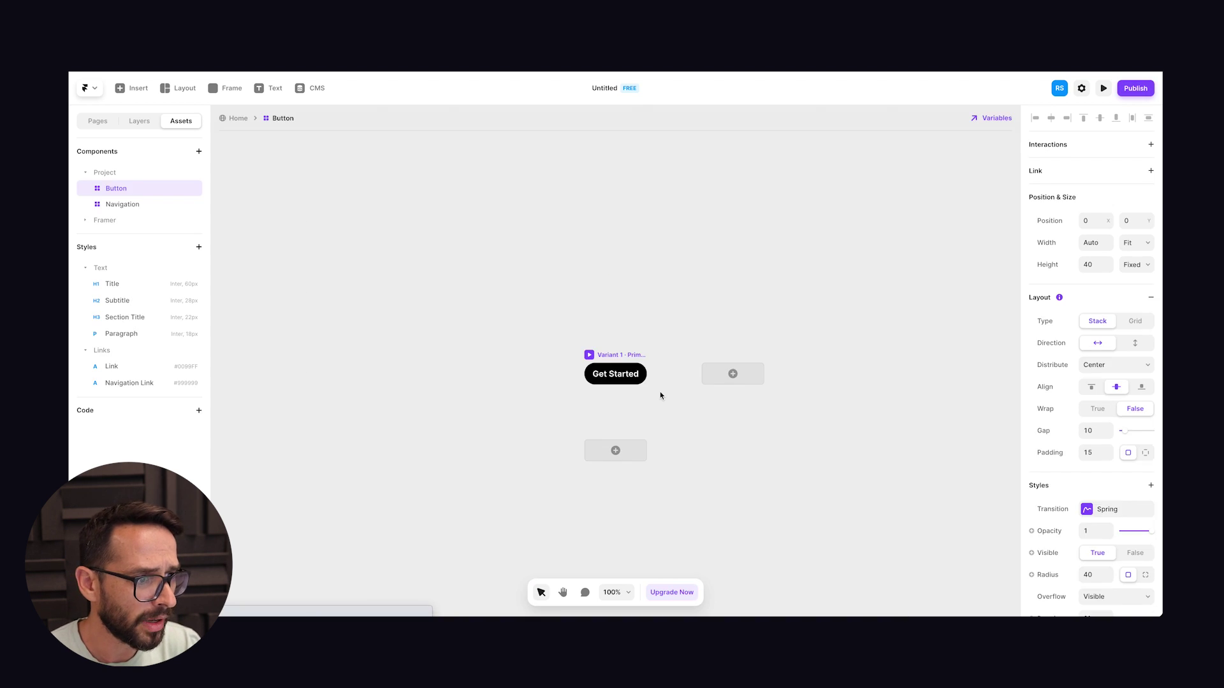
- Add a Hover variant to the Button component with its fill set to #1199EE
{"action": "left_click", "coordinate": [615, 451]}
{"action": "left_click", "coordinate": [637, 459]}
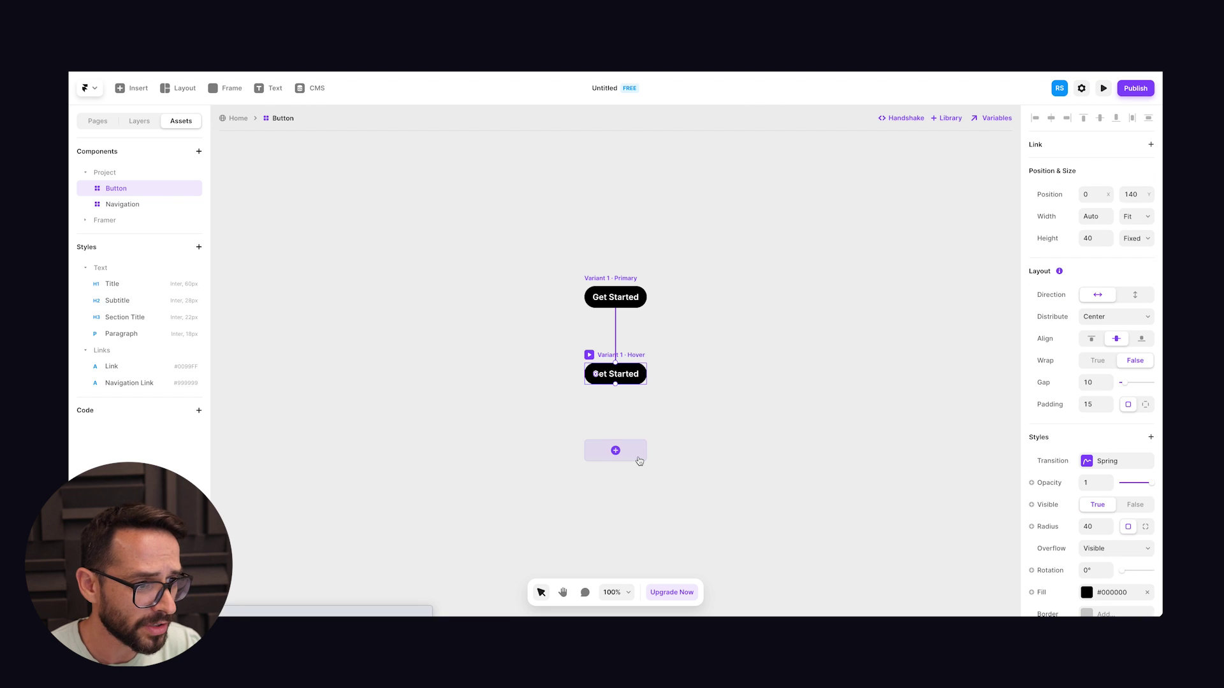
{"action": "left_click", "coordinate": [1077, 593]}
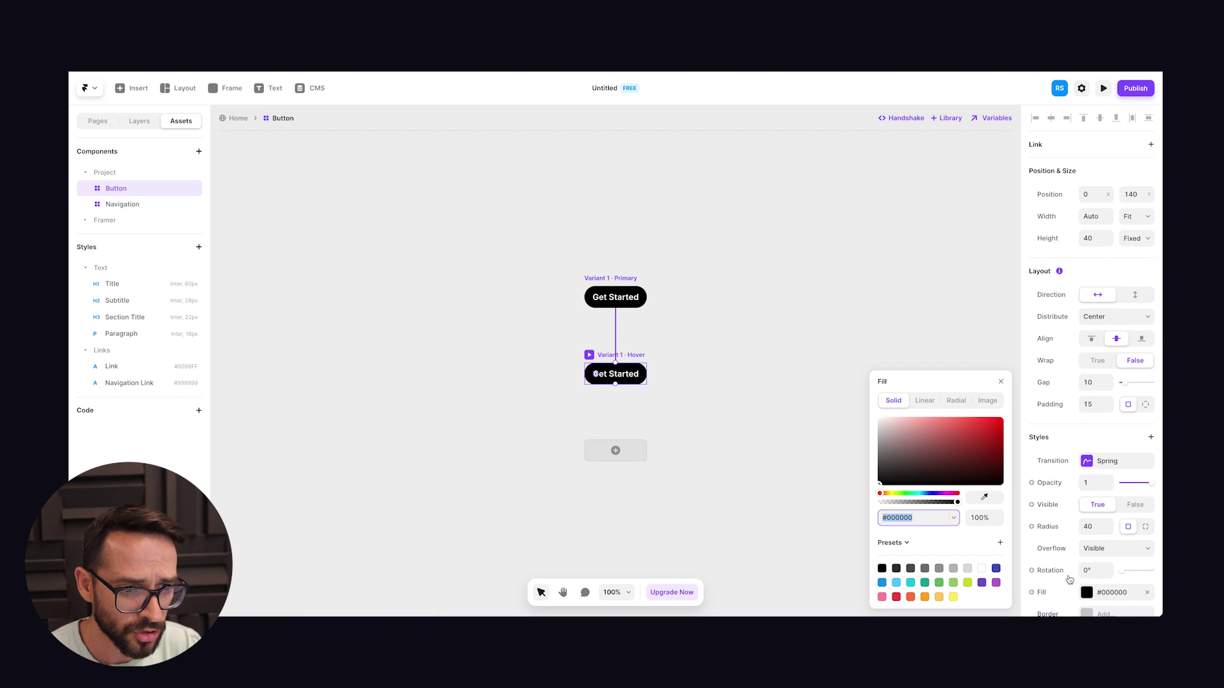
{"action": "left_click", "coordinate": [882, 582]}
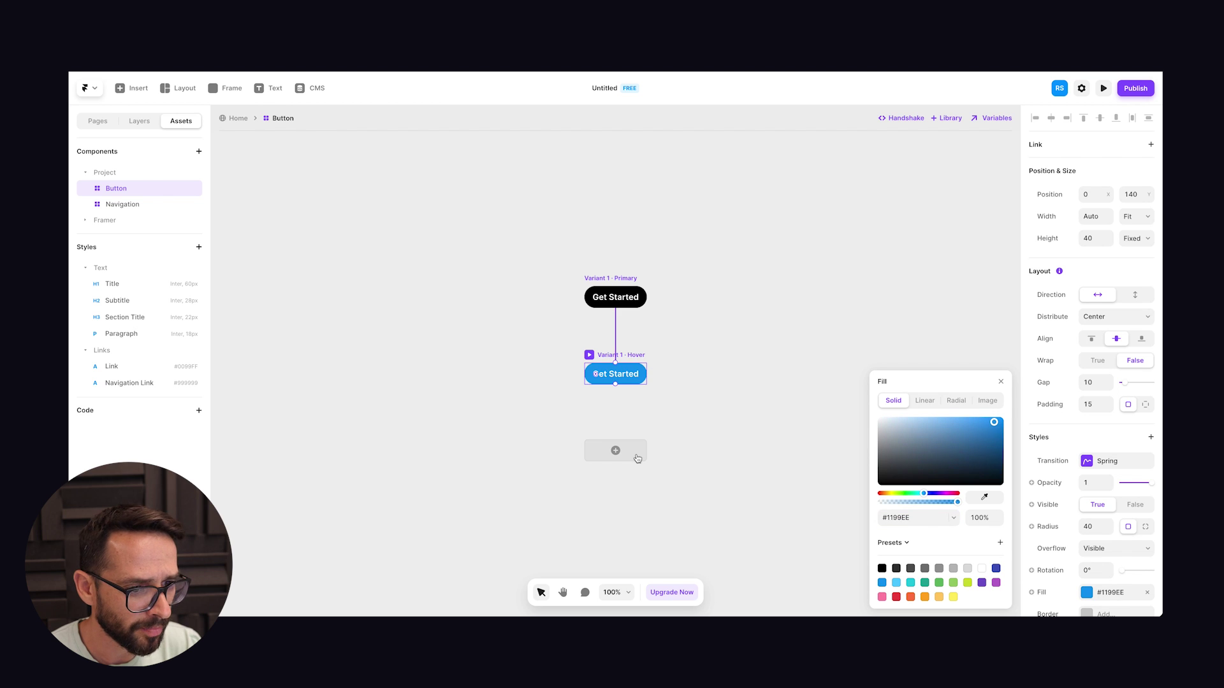
{"action": "left_click", "coordinate": [1001, 382]}
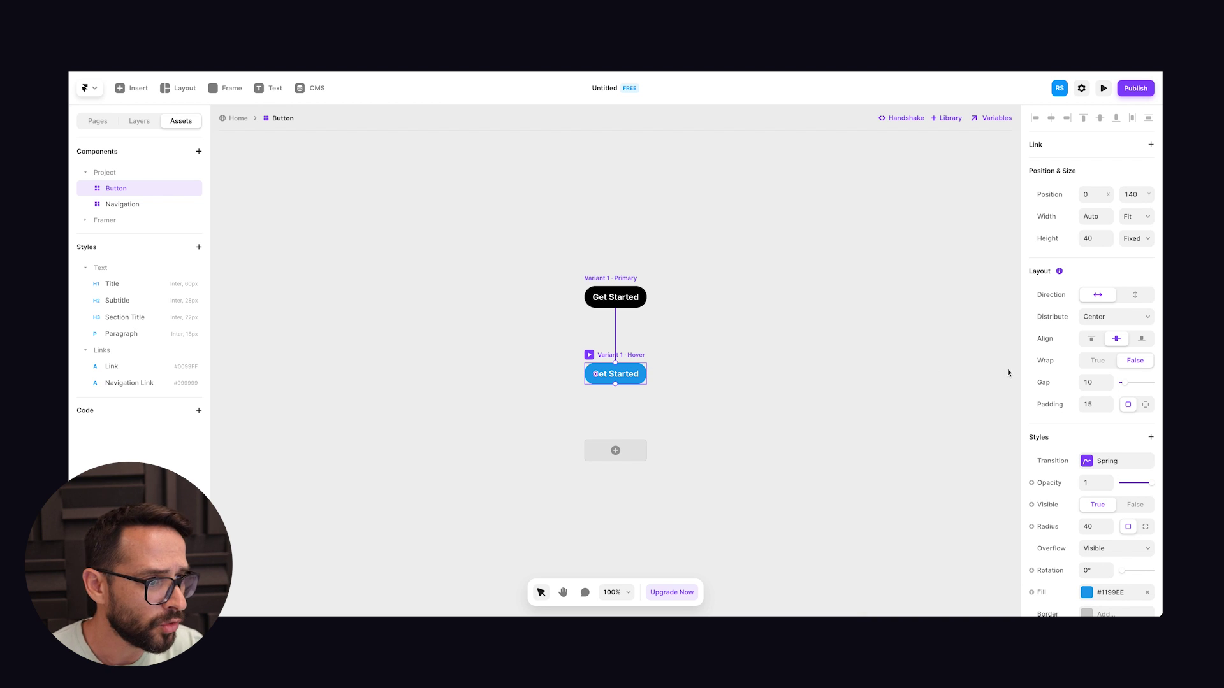
- Go back to the Home page and close the preview to resume editing
{"action": "left_click", "coordinate": [237, 119]}
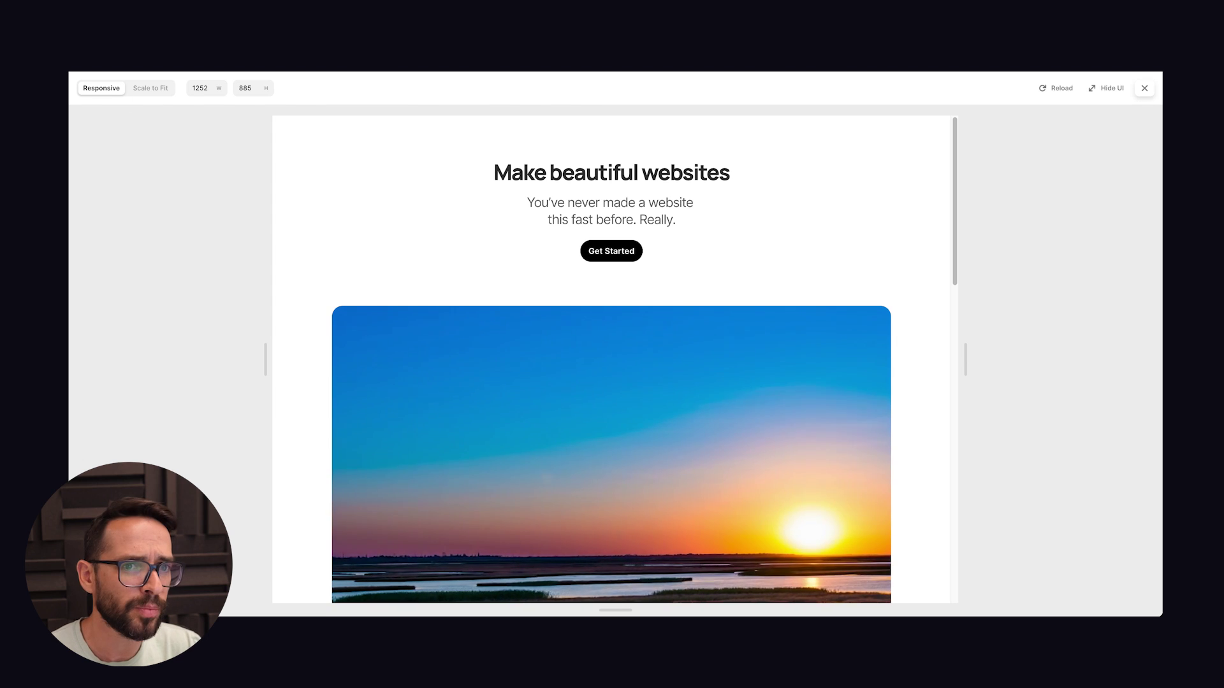
{"action": "left_click", "coordinate": [1144, 88]}
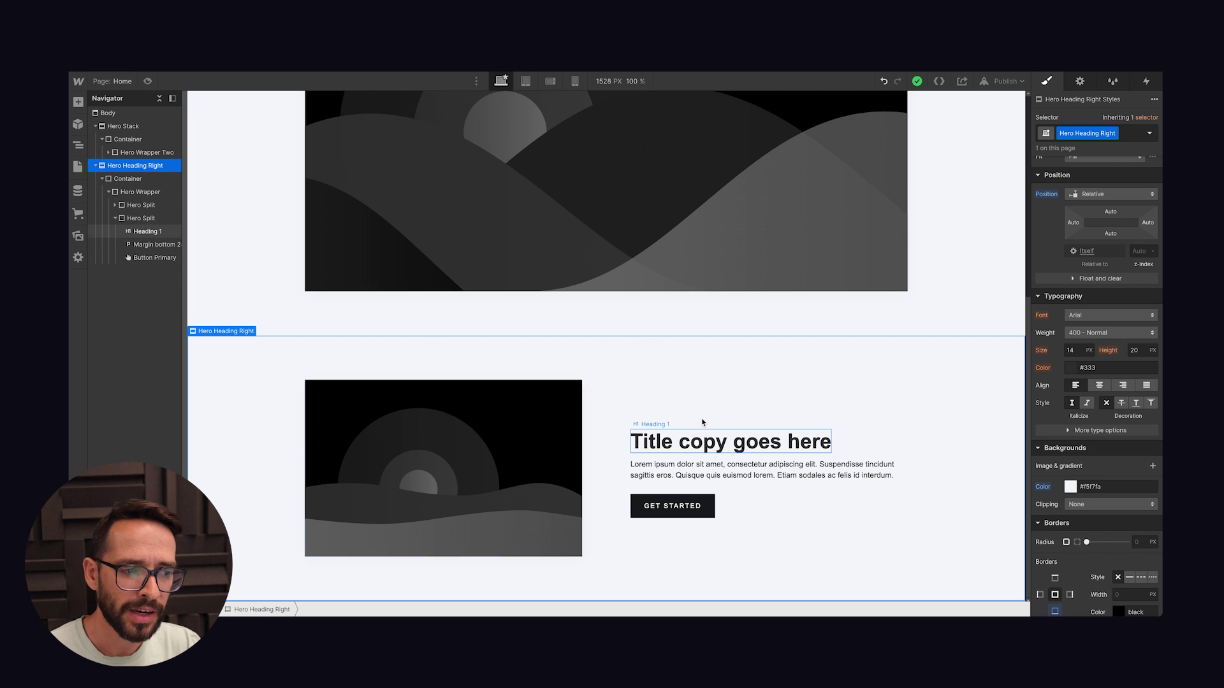
- Add a Mouse hover trigger to the Get Started button that starts an animation
{"action": "left_click", "coordinate": [723, 514]}
{"action": "left_click", "coordinate": [682, 507]}
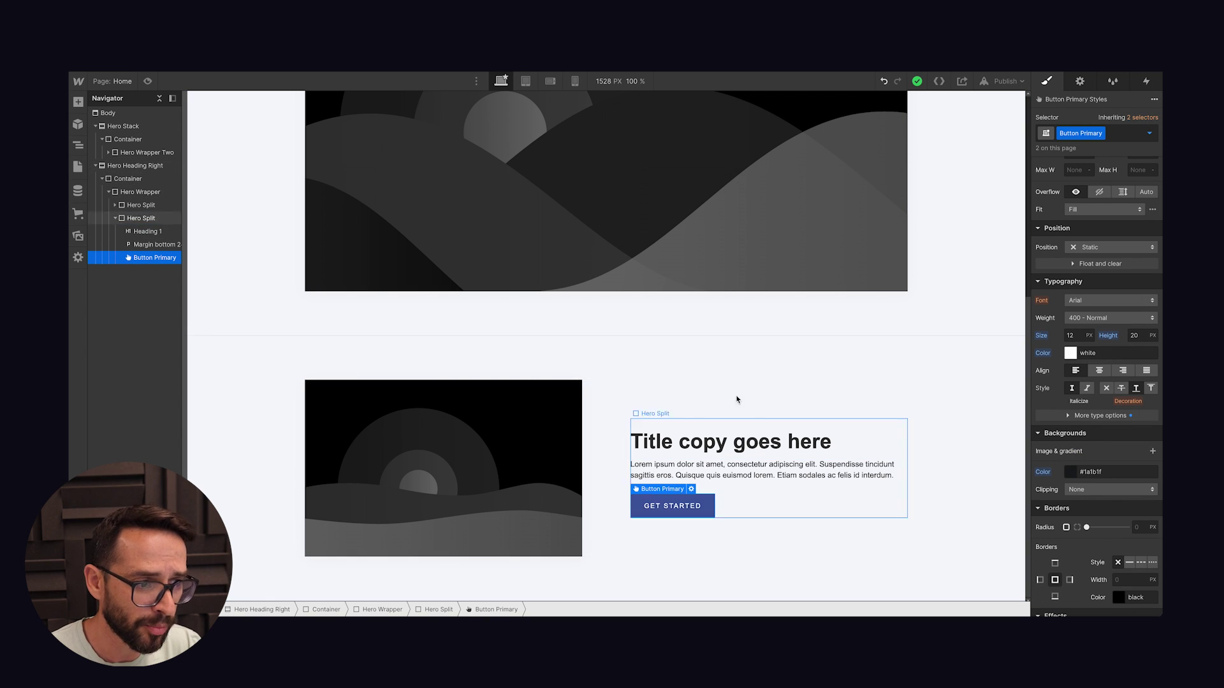
{"action": "left_click", "coordinate": [1147, 83]}
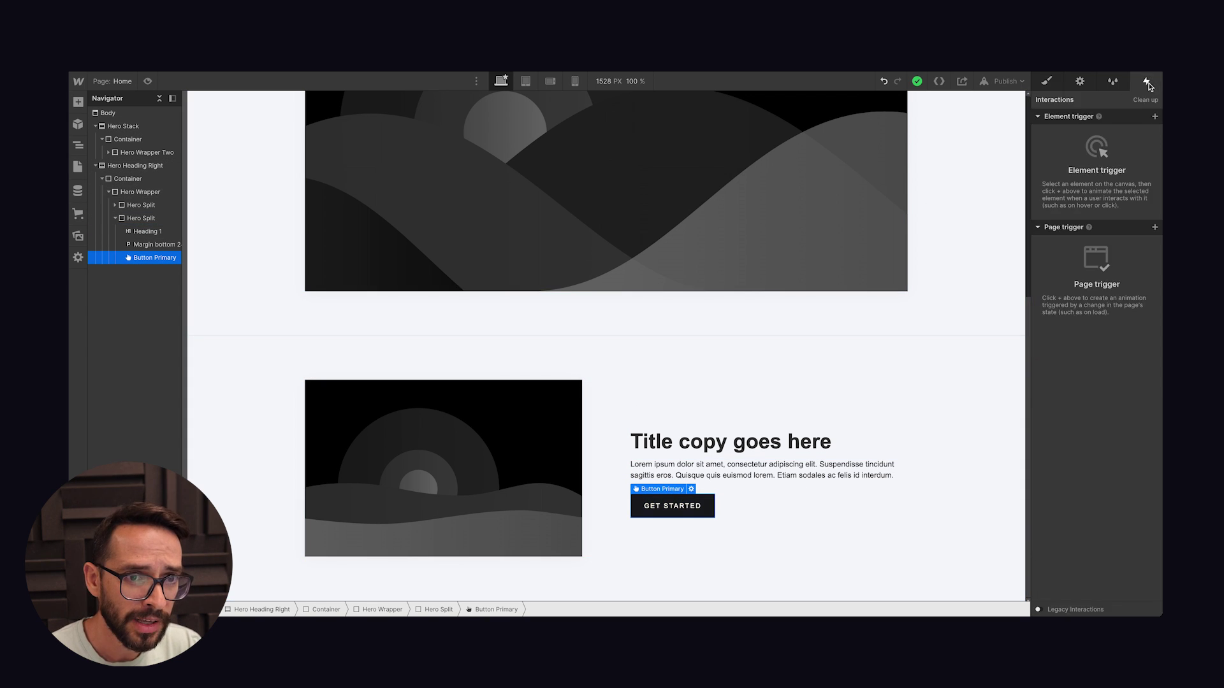
{"action": "left_click", "coordinate": [1155, 119]}
{"action": "left_click", "coordinate": [1077, 152]}
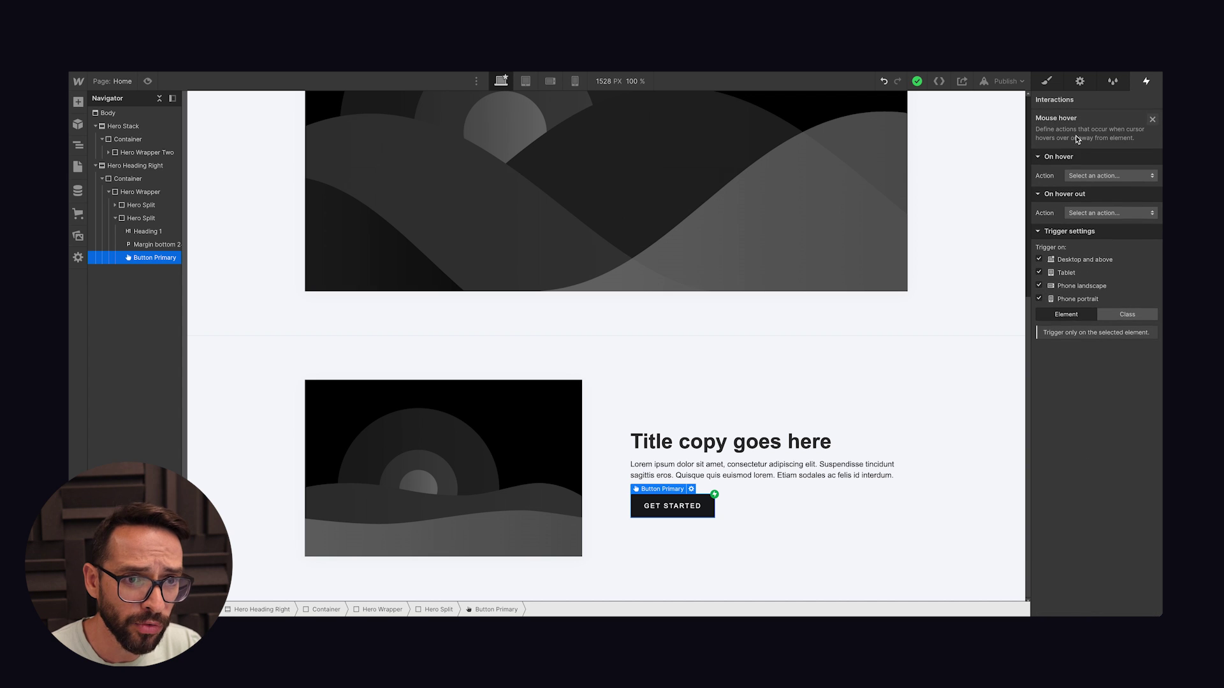
{"action": "left_click", "coordinate": [1097, 177]}
{"action": "left_click", "coordinate": [1083, 202]}
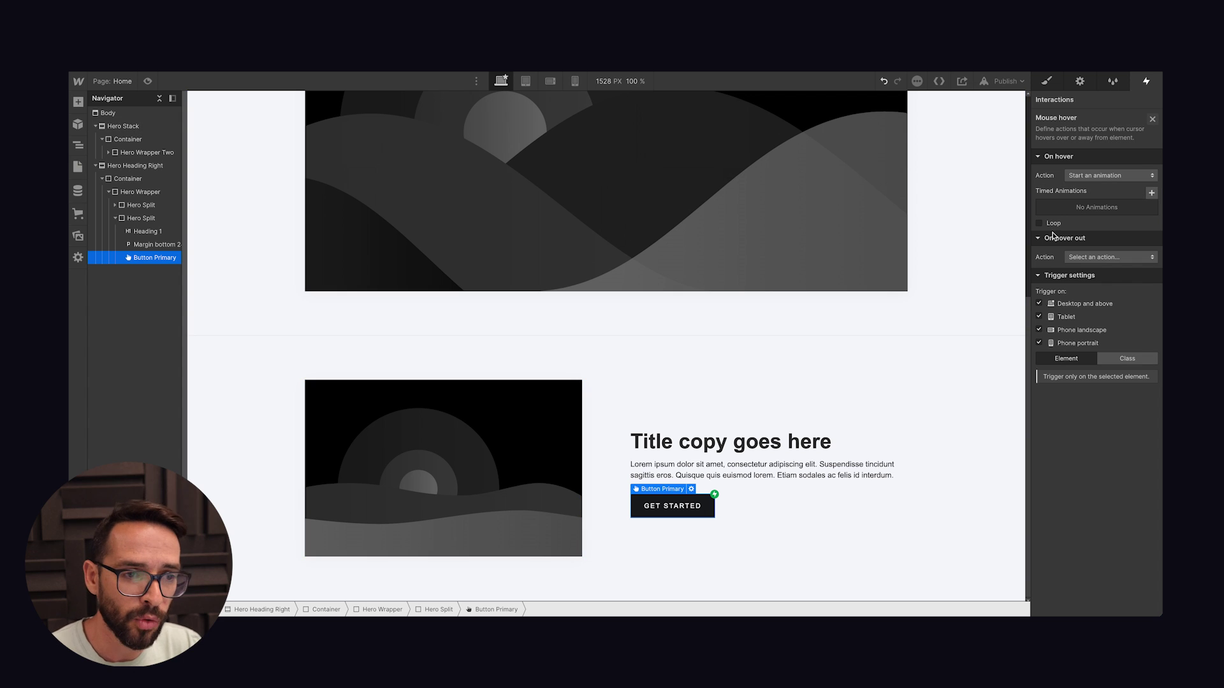
- Create a timed animation 'Grow image' that scales the Shadow Two image to 1.2
{"action": "left_click", "coordinate": [1152, 193]}
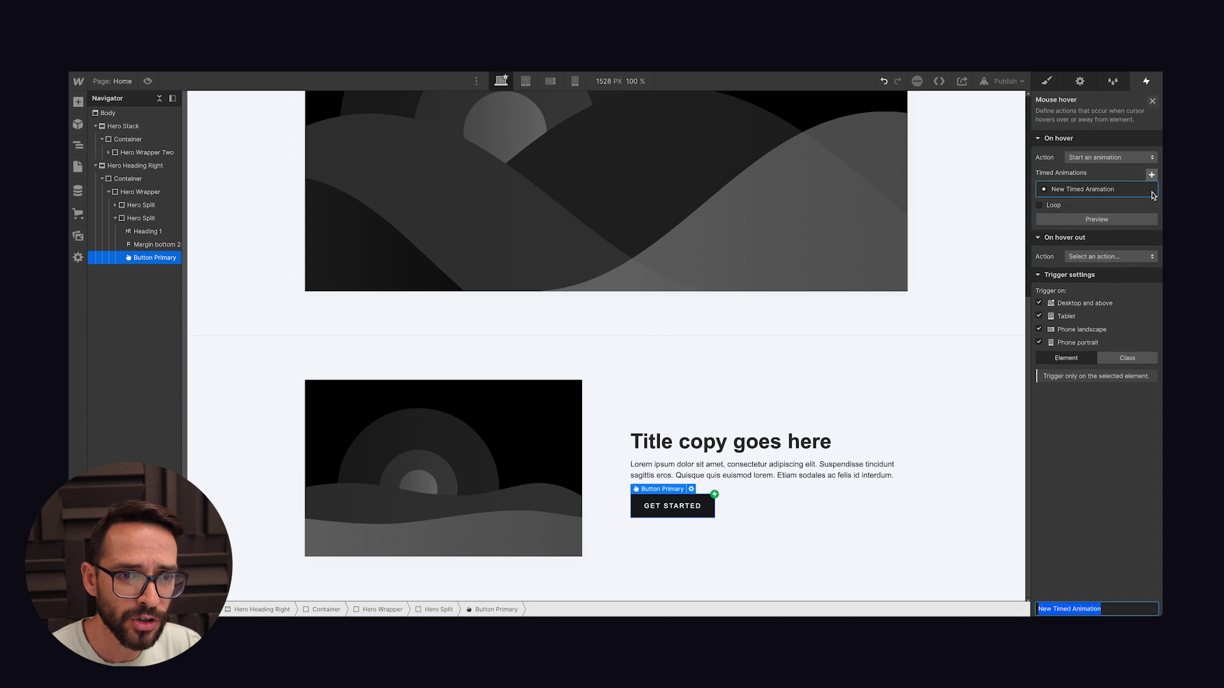
{"action": "type", "text": "Gro"}
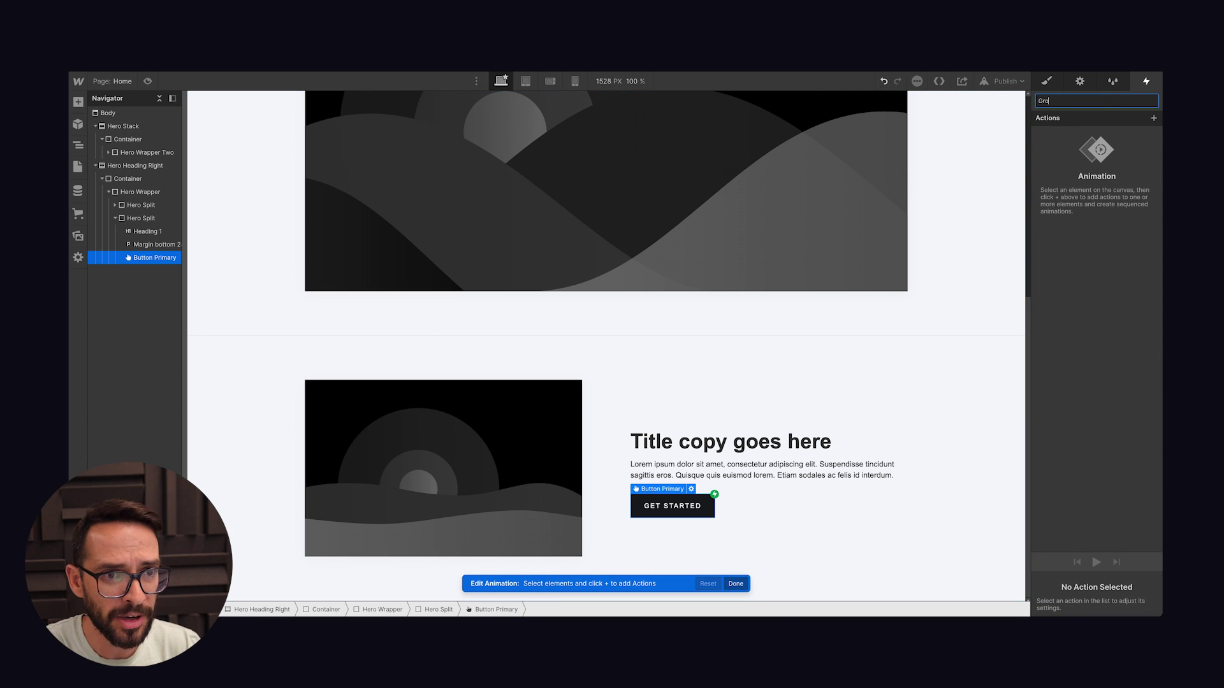
{"action": "type", "text": "w image"}
{"action": "key", "text": "Return"}
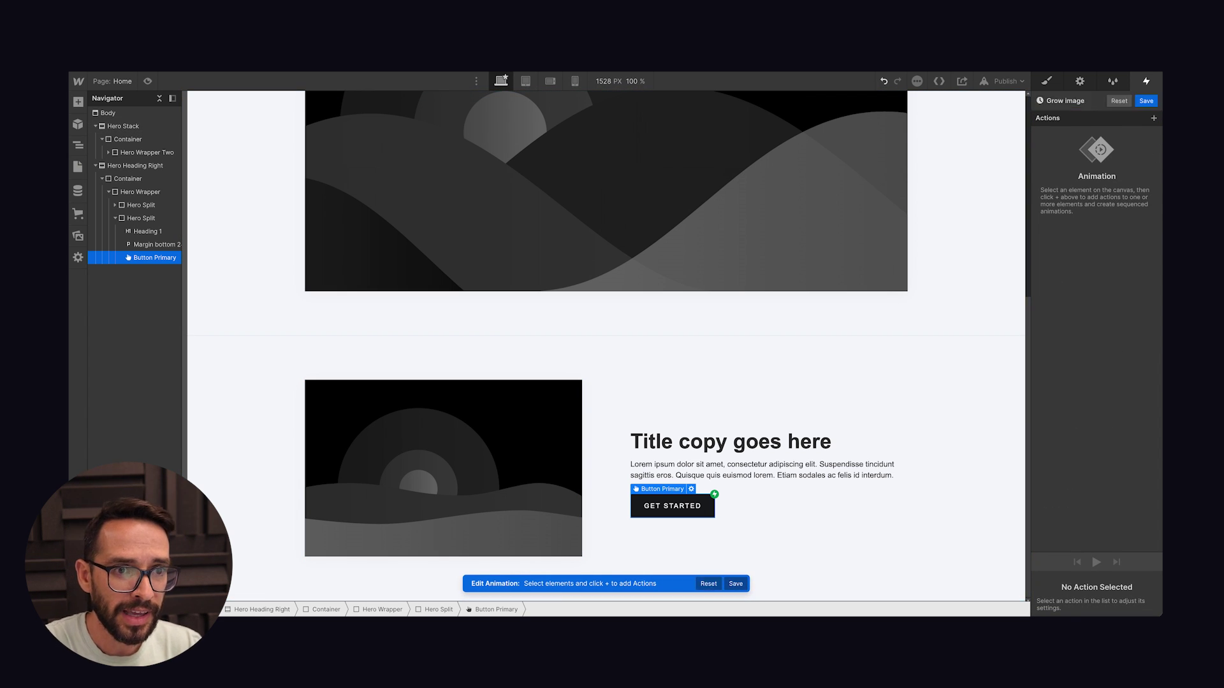
{"action": "left_click", "coordinate": [383, 420]}
{"action": "left_click", "coordinate": [1153, 120]}
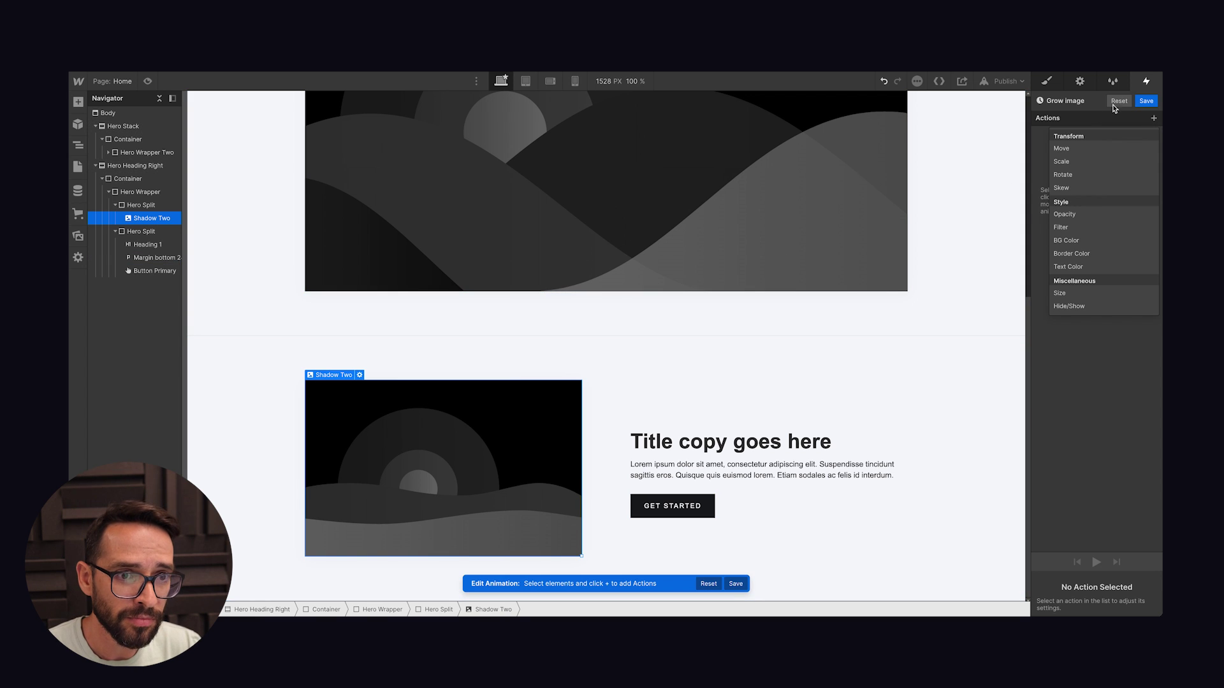
{"action": "left_click", "coordinate": [1079, 163]}
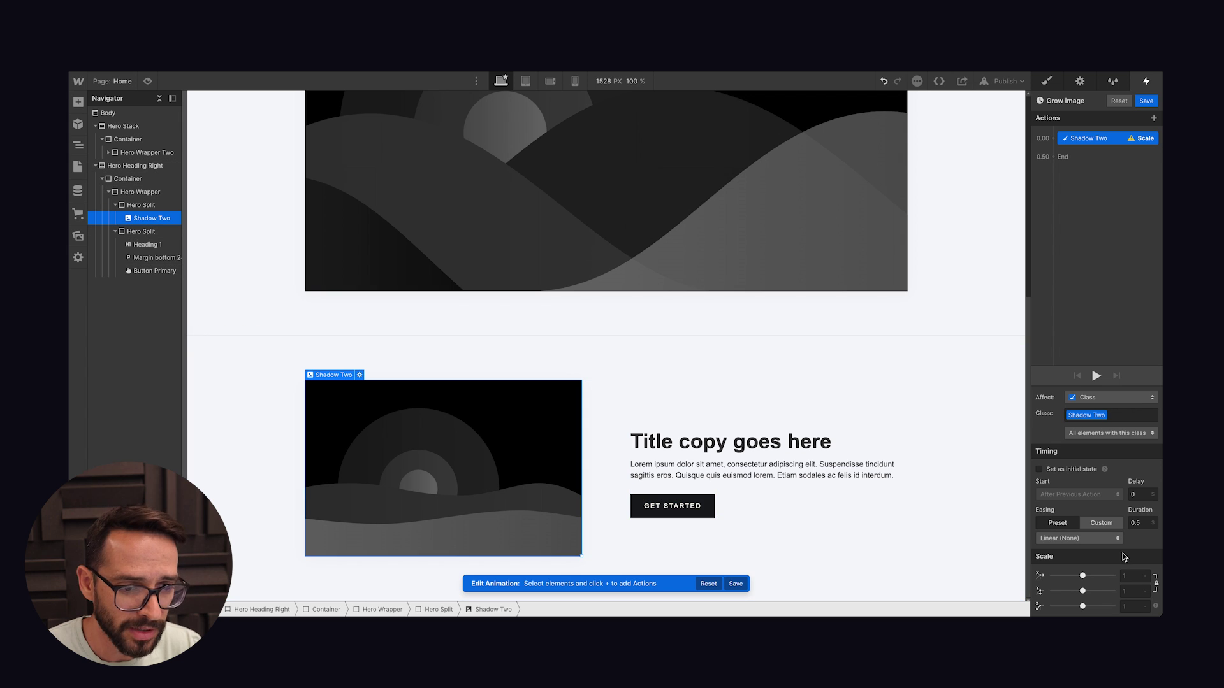
{"action": "left_click", "coordinate": [1133, 577]}
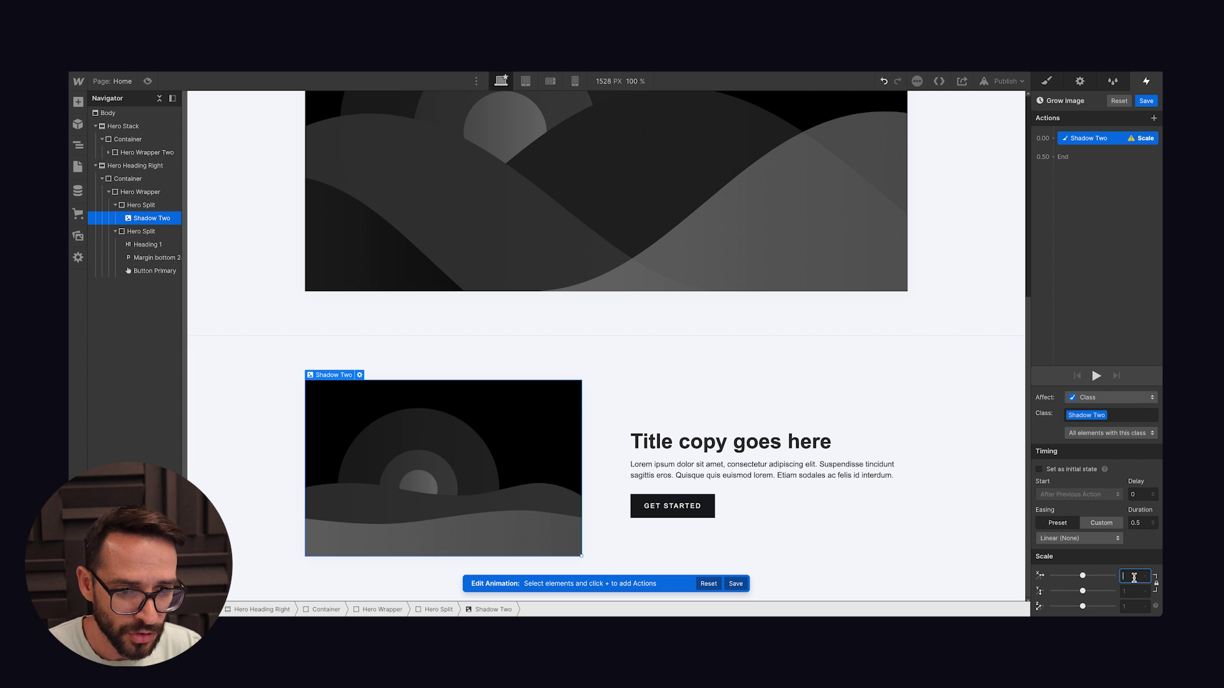
{"action": "type", "text": "1.2"}
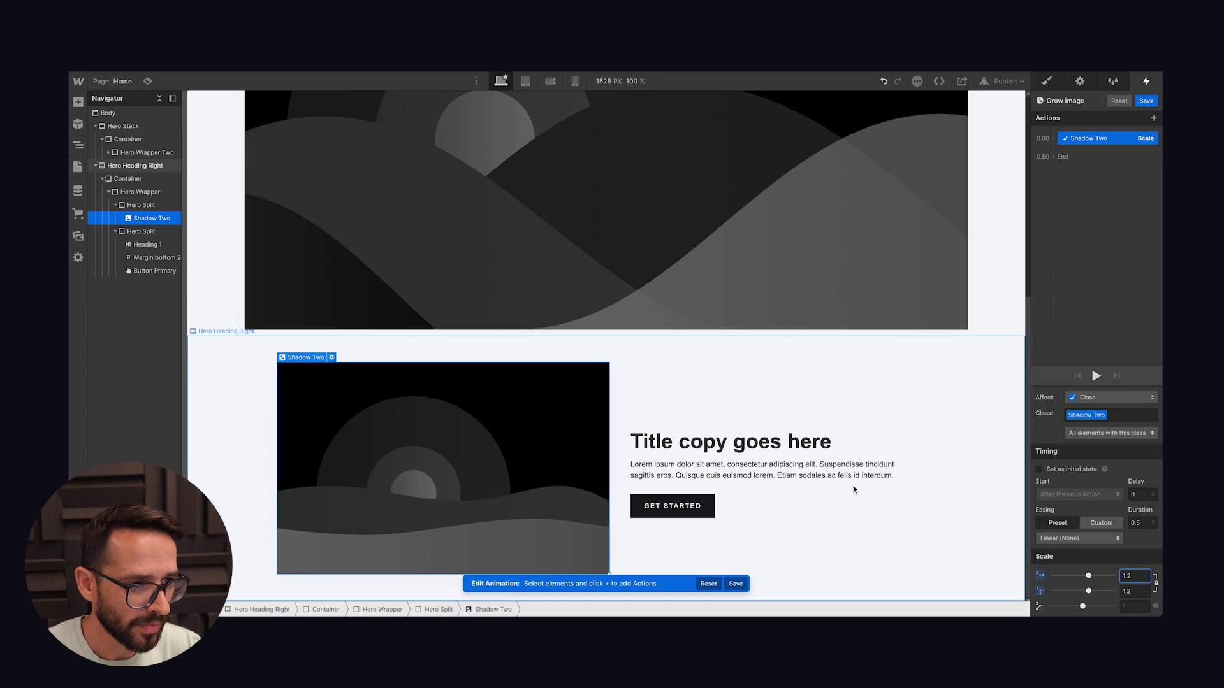
- Save the Grow image animation and preview the page to test the hover
{"action": "left_click", "coordinate": [1147, 101]}
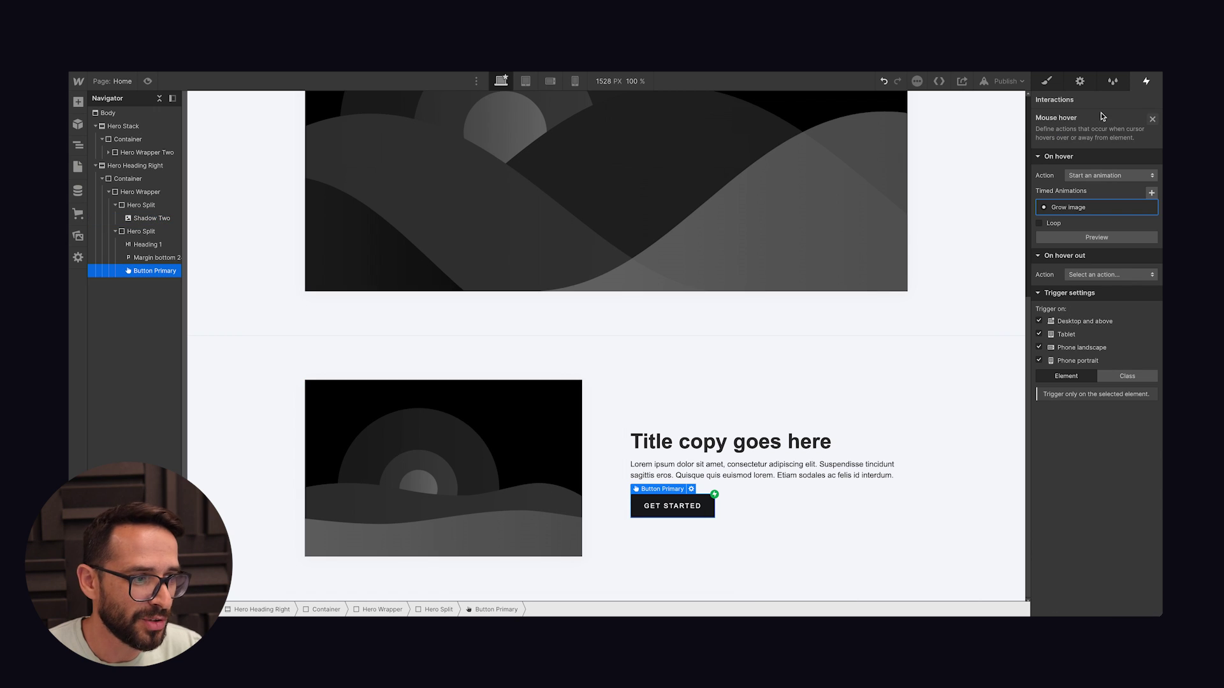
{"action": "left_click", "coordinate": [147, 81]}
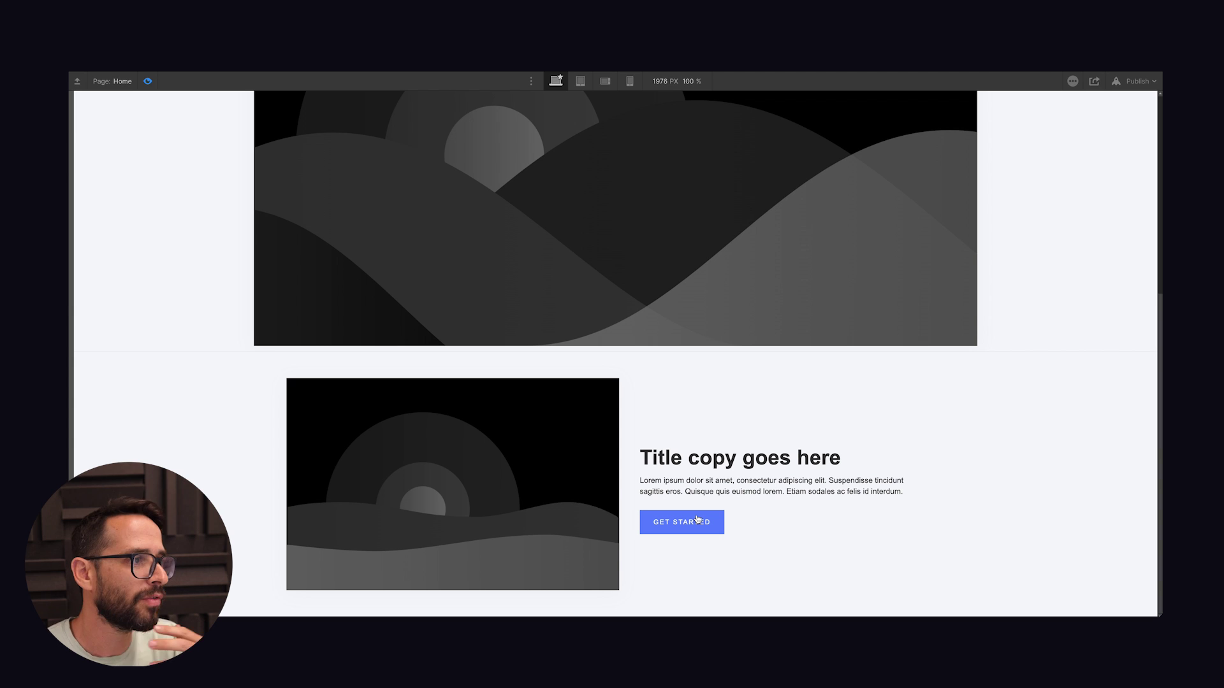
{"action": "left_click", "coordinate": [148, 81]}
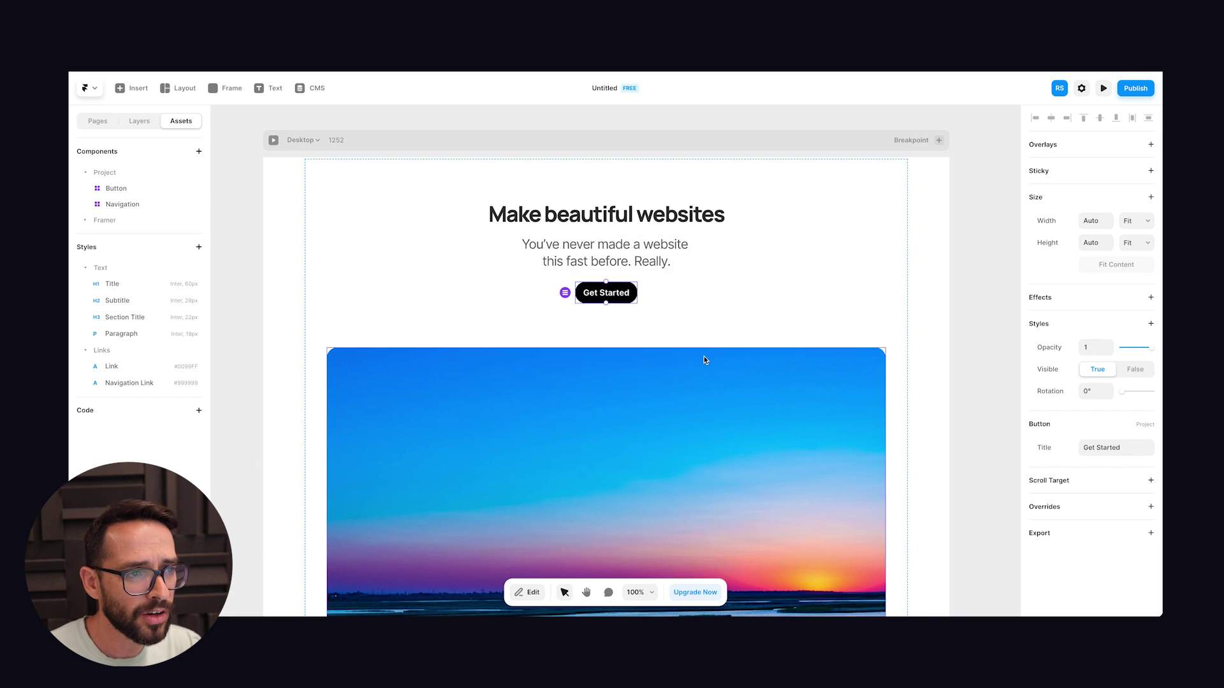
- Add an Appear effect with Load trigger and Scale In preset to the Make beautiful websites heading
{"action": "left_click", "coordinate": [657, 223]}
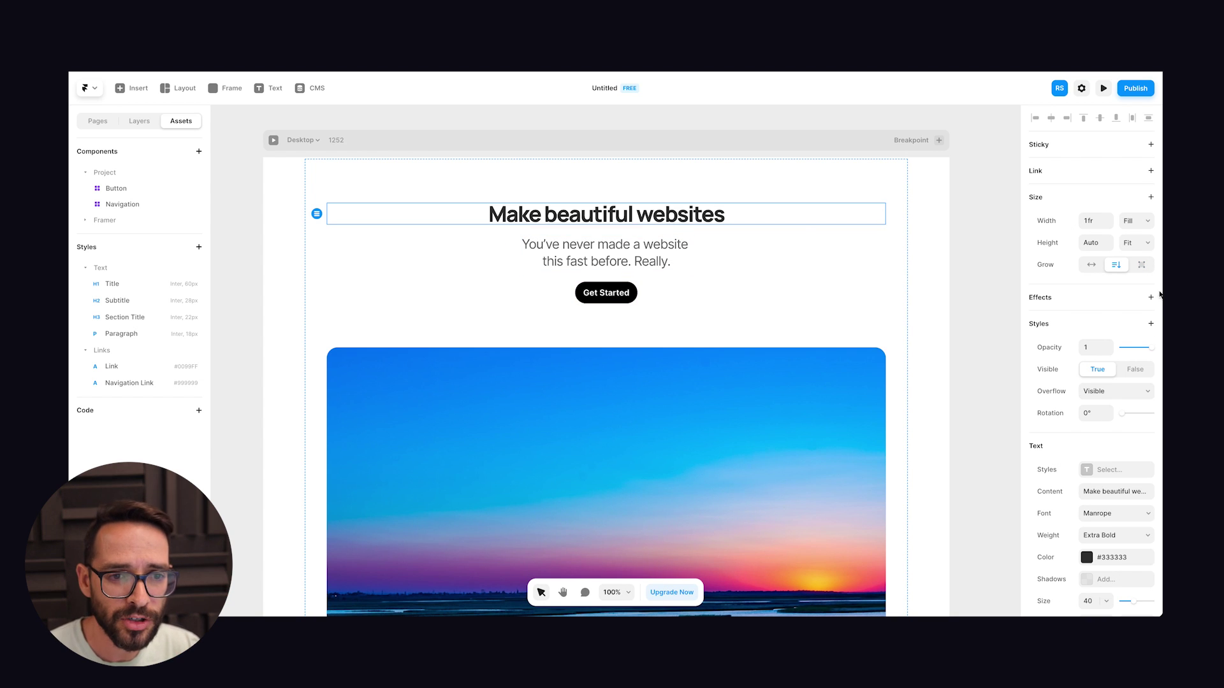
{"action": "left_click", "coordinate": [1151, 298]}
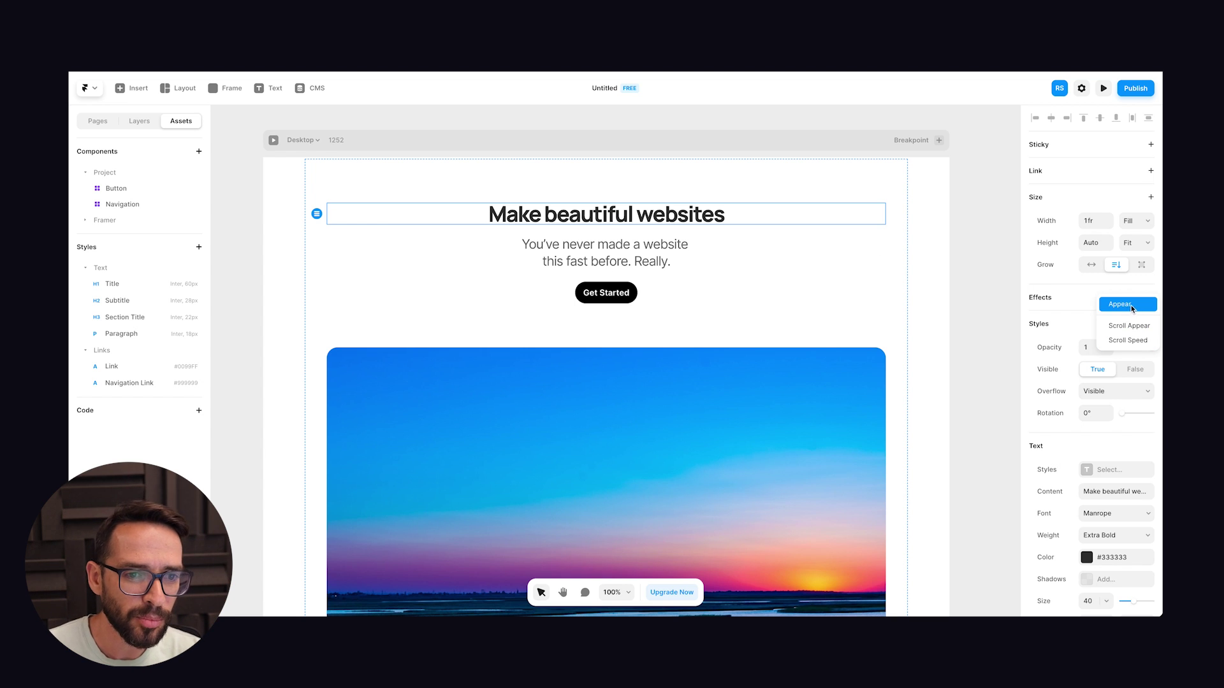
{"action": "left_click", "coordinate": [1126, 306]}
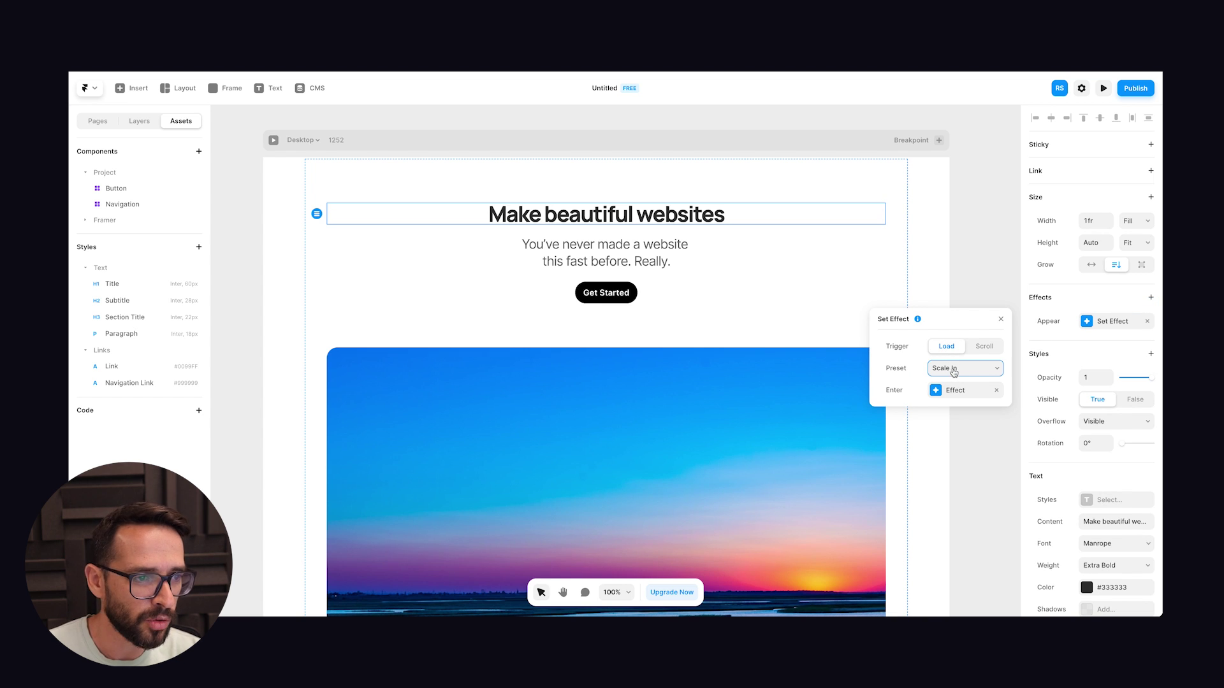
{"action": "left_click", "coordinate": [956, 390]}
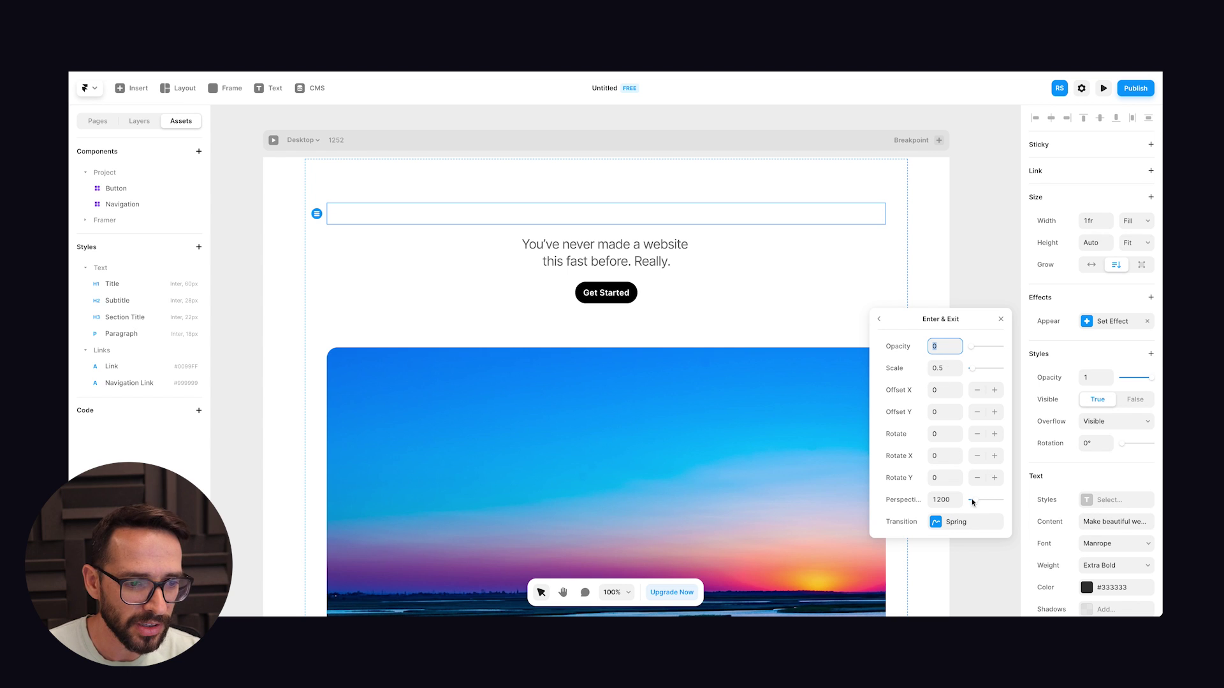
{"action": "left_click", "coordinate": [882, 324]}
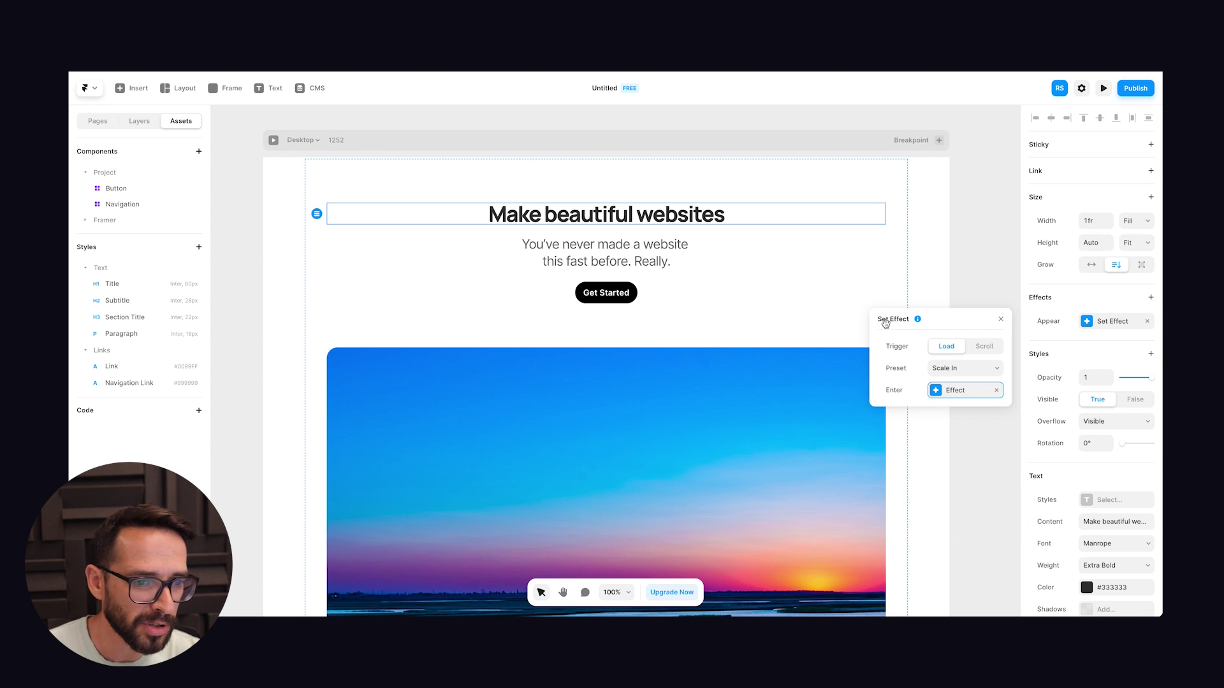
{"action": "left_click", "coordinate": [999, 320]}
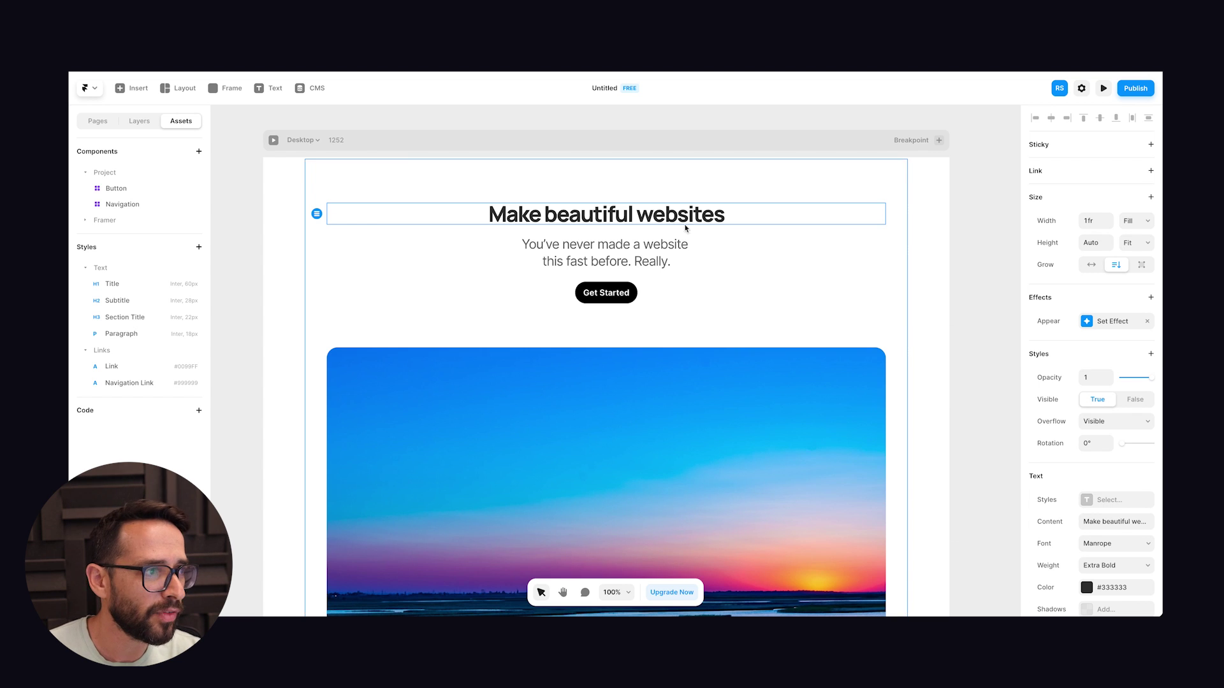
{"action": "left_click", "coordinate": [273, 141]}
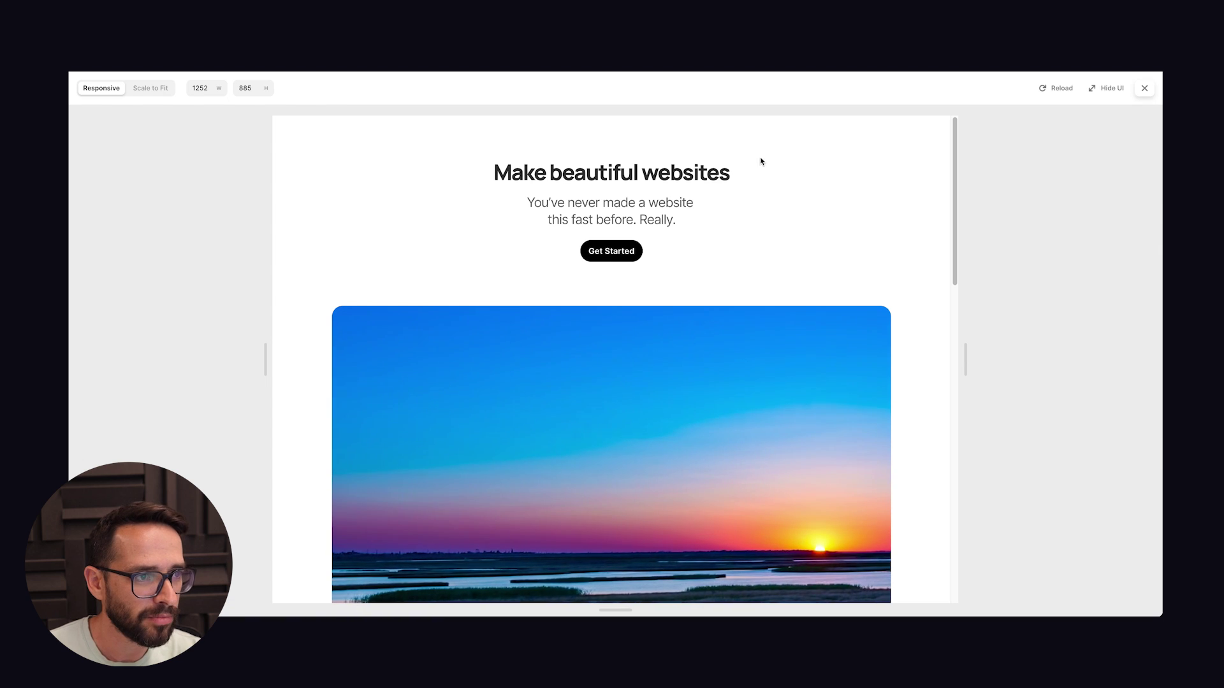
{"action": "left_click", "coordinate": [736, 179]}
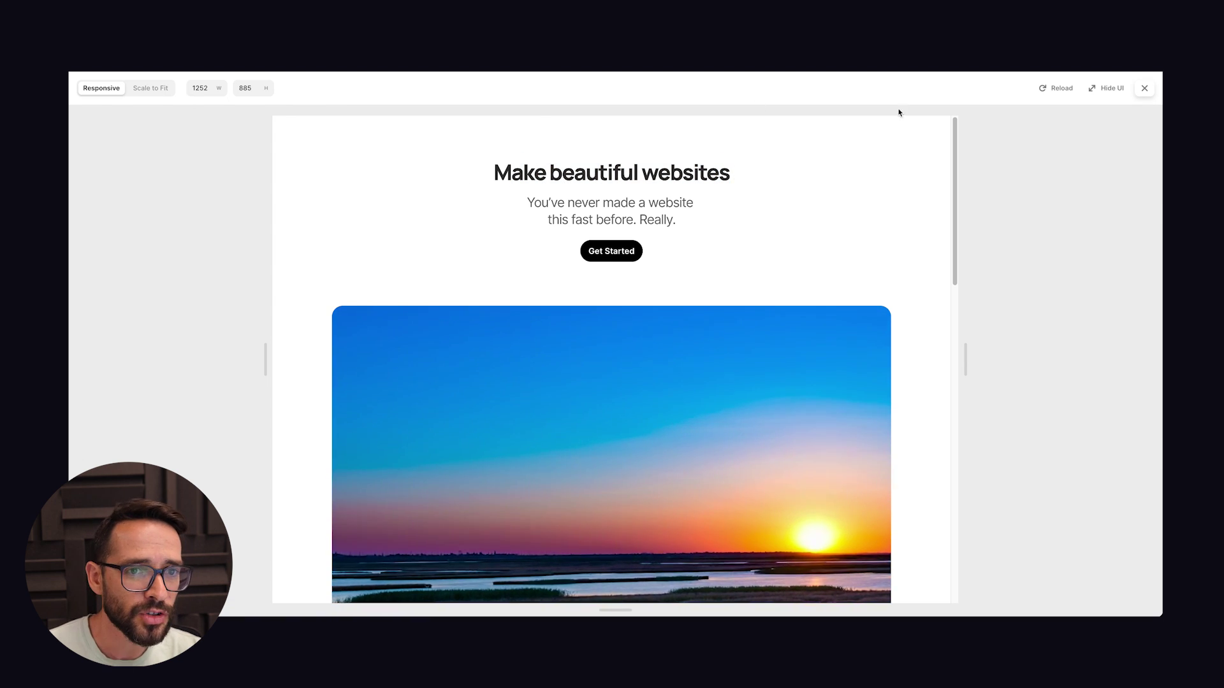
{"action": "left_click", "coordinate": [1144, 88]}
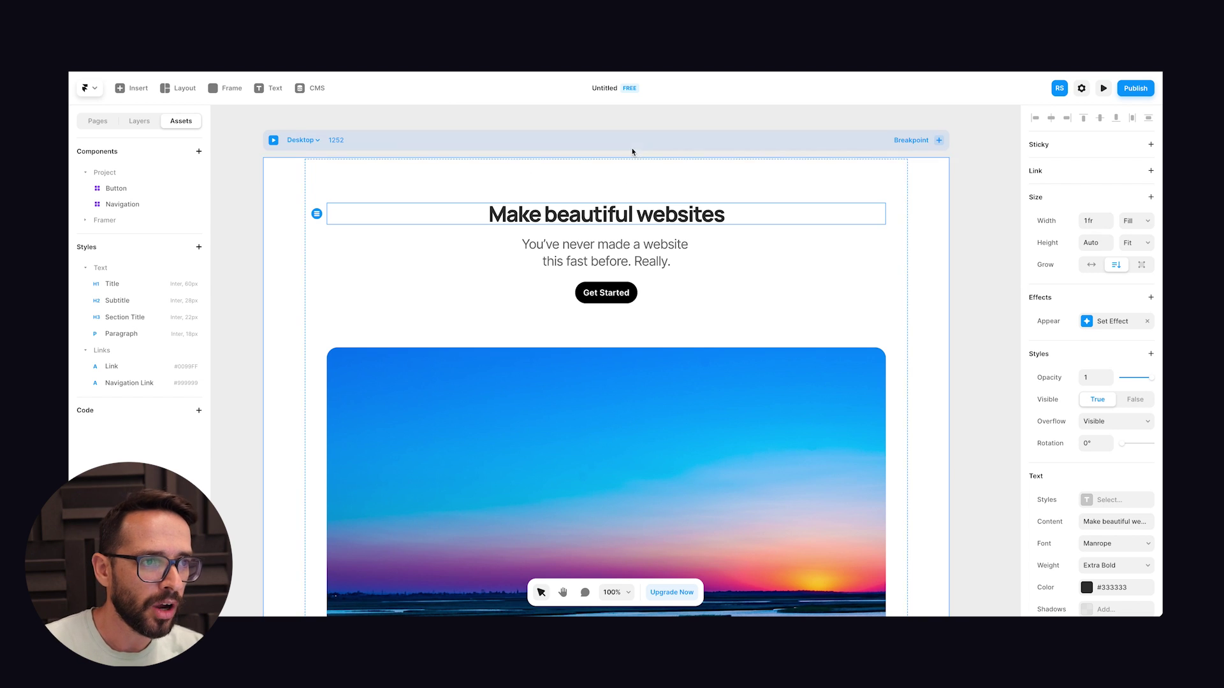
{"action": "left_click", "coordinate": [932, 222]}
{"action": "scroll", "coordinate": [858, 232], "scroll_direction": "down", "scroll_amount": 4}
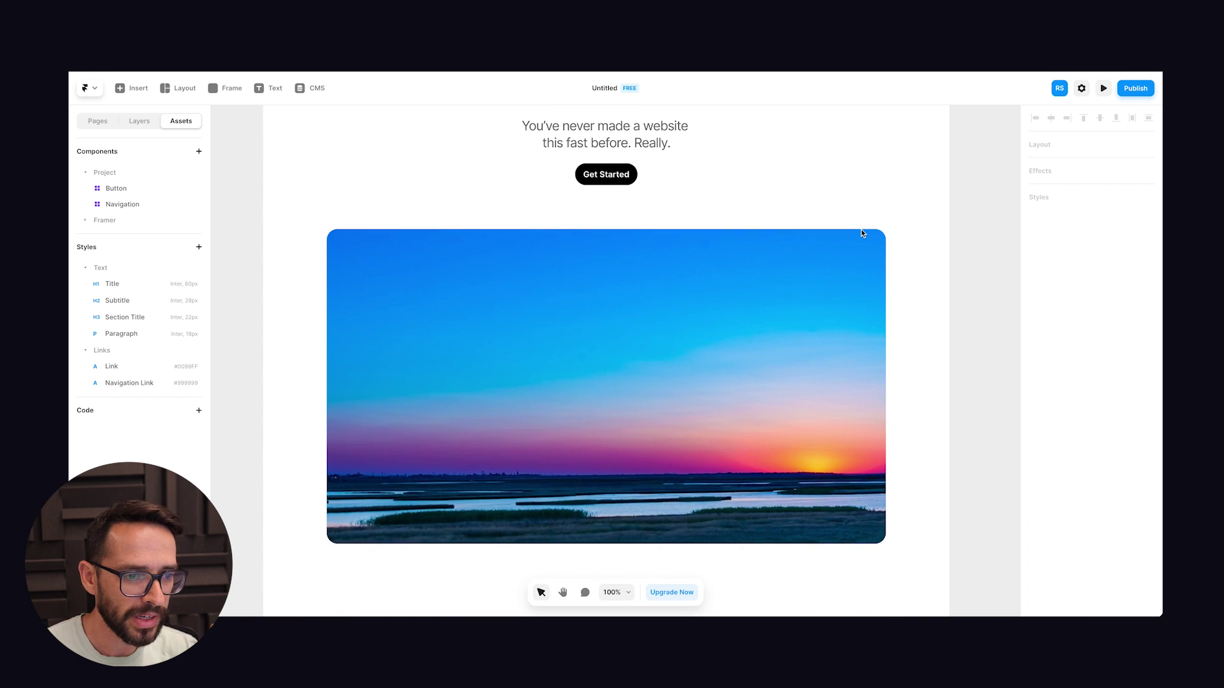
{"action": "scroll", "coordinate": [912, 278], "scroll_direction": "up", "scroll_amount": 4}
{"action": "left_click", "coordinate": [836, 280]}
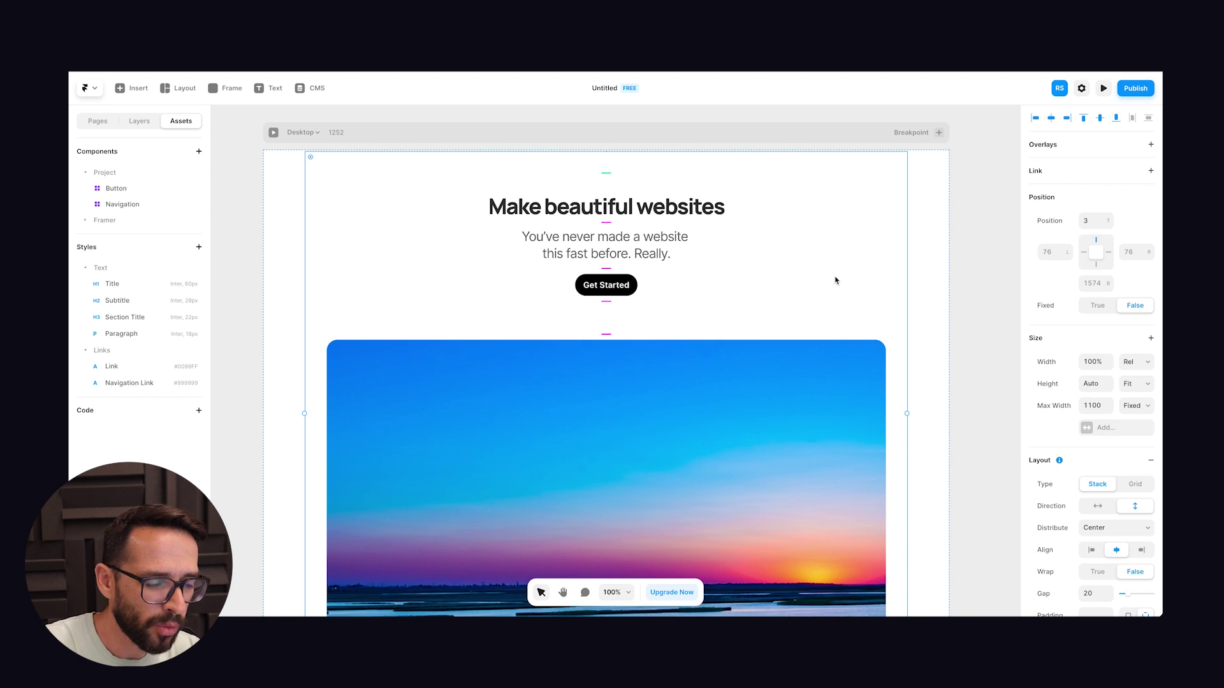
{"action": "key", "text": "ctrl+minus"}
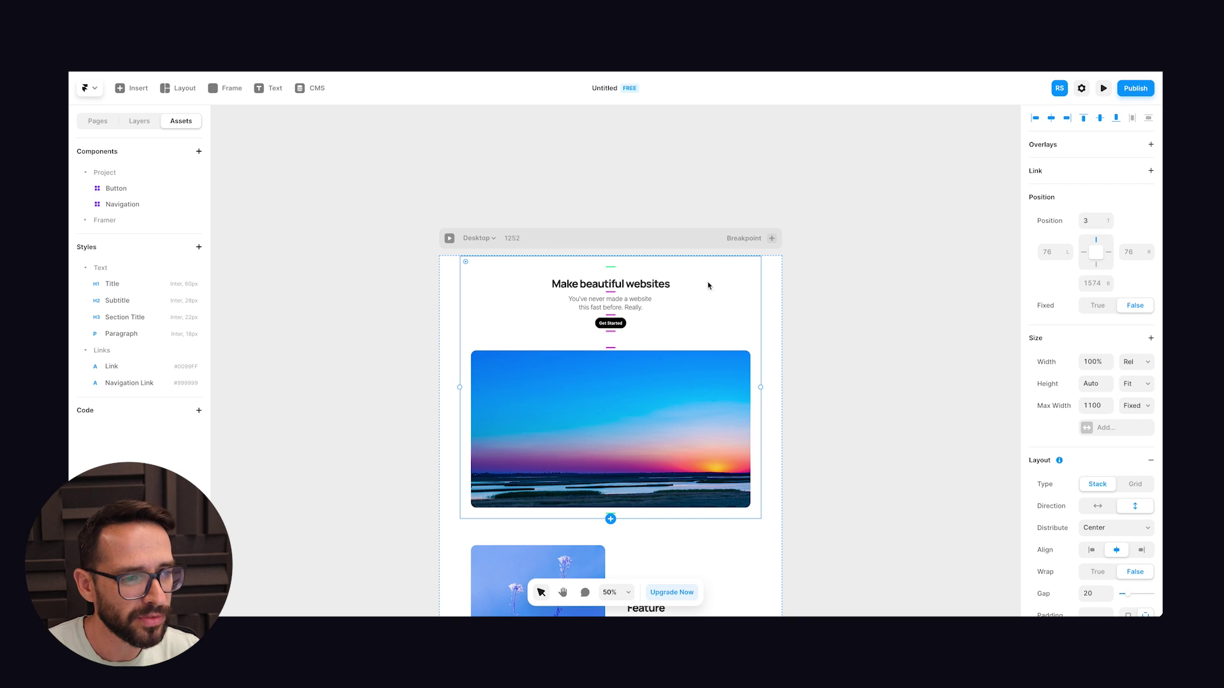
{"action": "scroll", "coordinate": [716, 289], "scroll_direction": "down", "scroll_amount": 2}
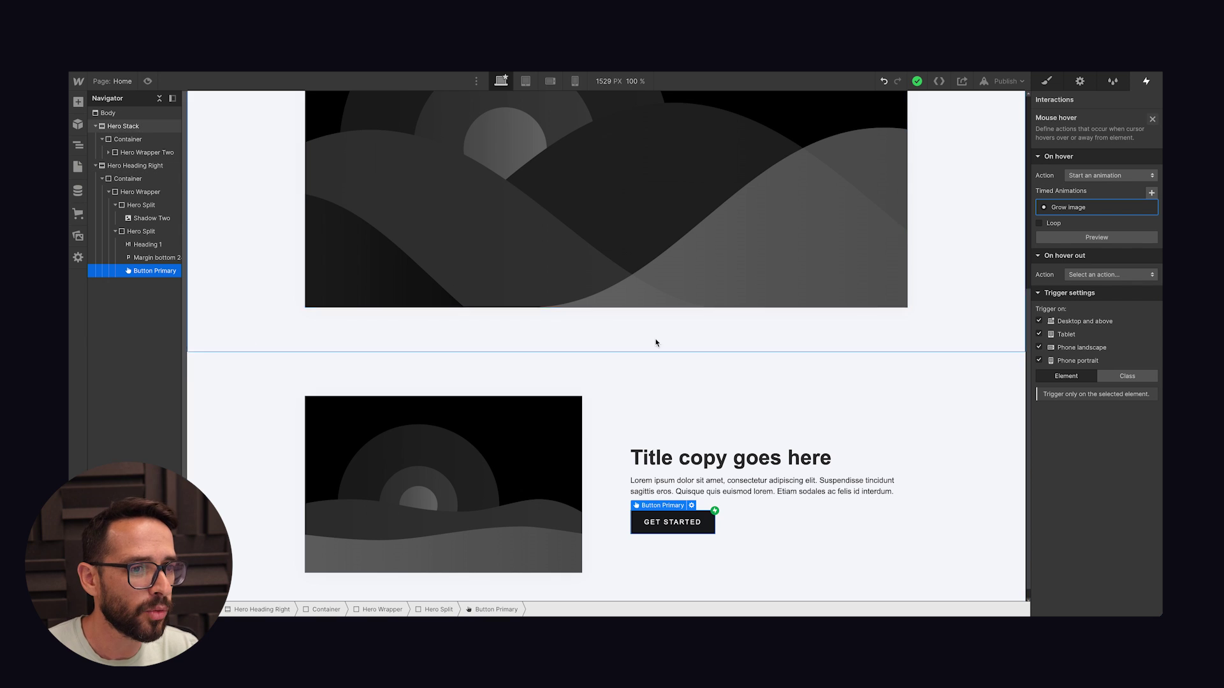
- Select Hero Stack and set its Height under Size to 100vh in the Style panel
{"action": "scroll", "coordinate": [656, 342], "scroll_direction": "up", "scroll_amount": 5}
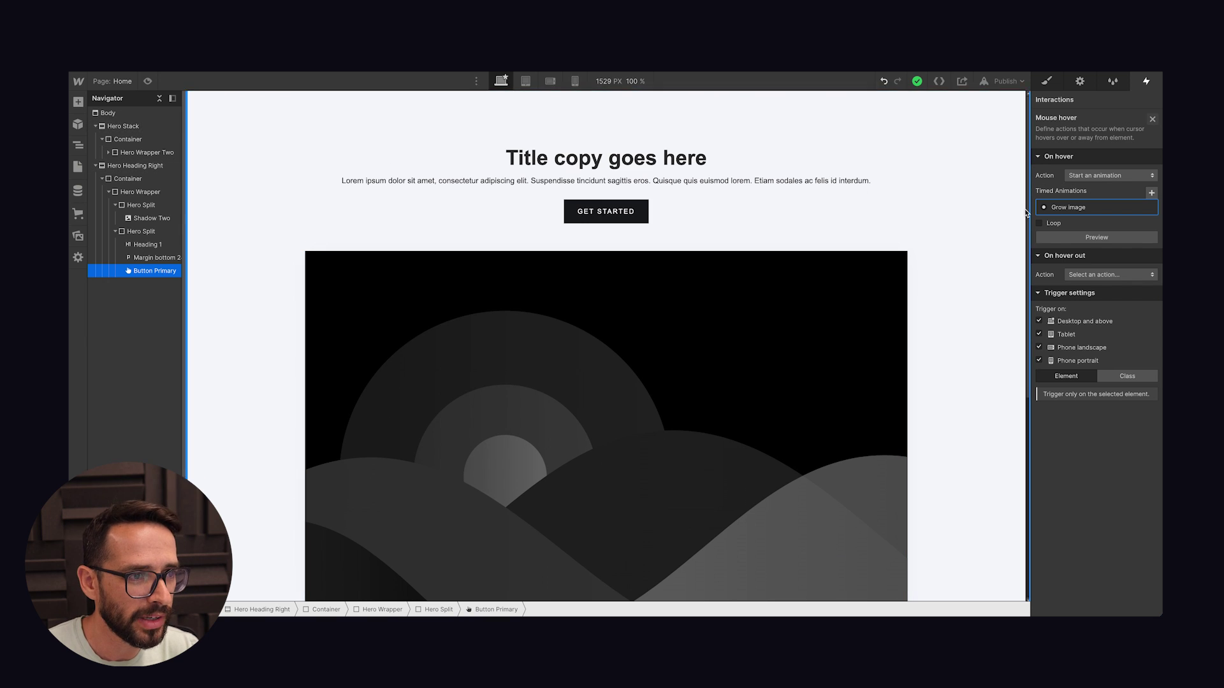
{"action": "left_click", "coordinate": [996, 218]}
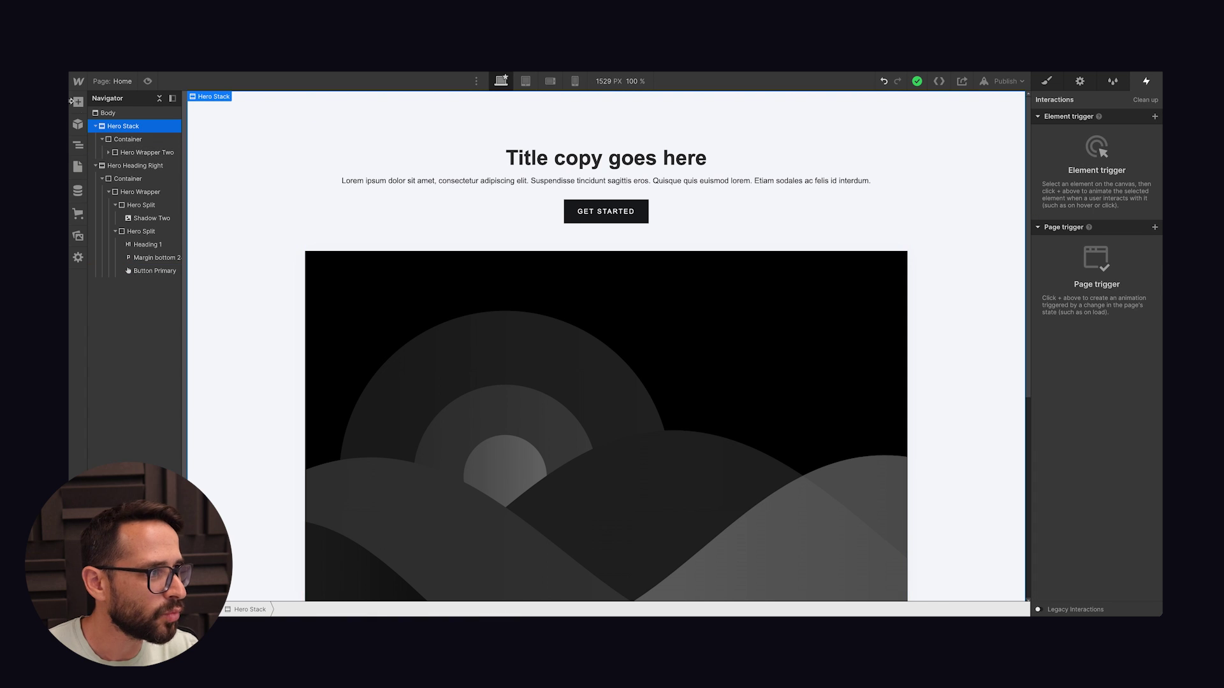
{"action": "left_click", "coordinate": [1058, 82]}
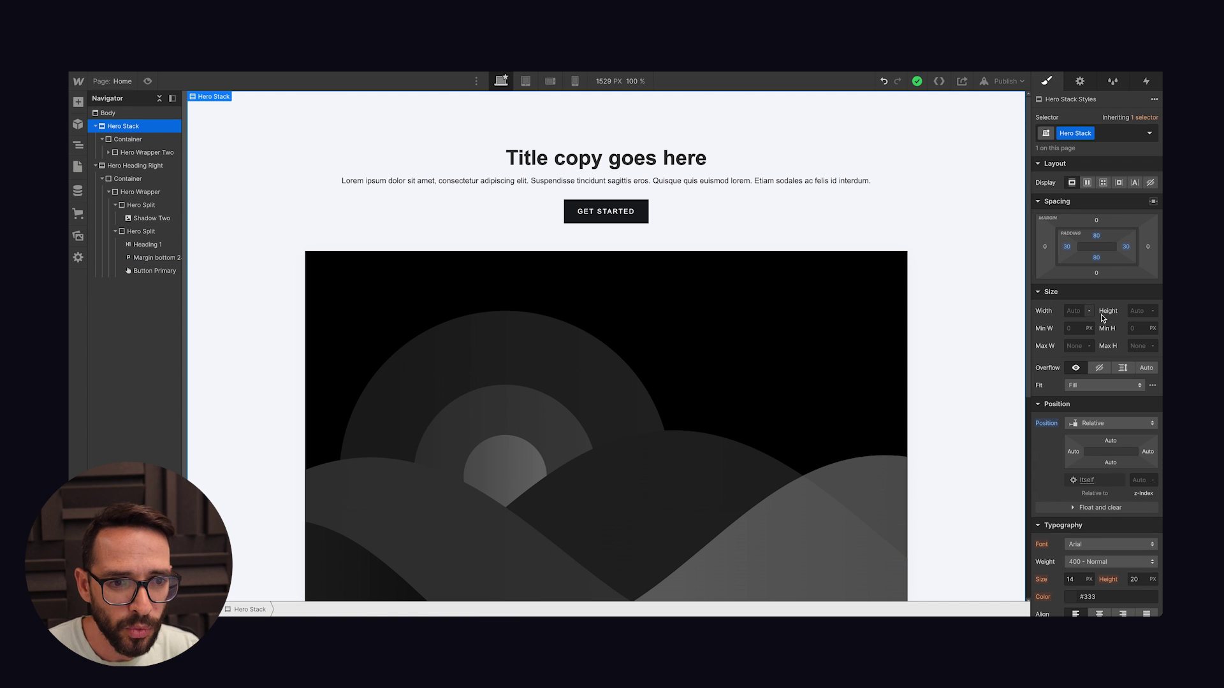
{"action": "left_click", "coordinate": [1135, 311]}
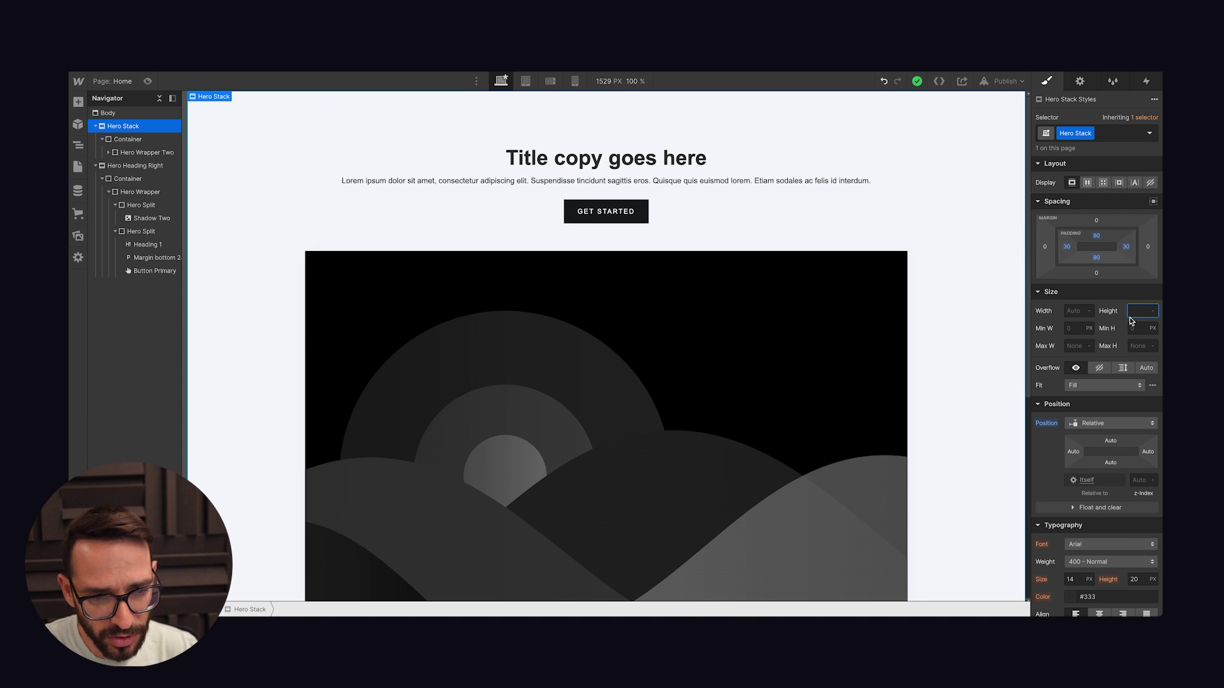
{"action": "type", "text": "100vh"}
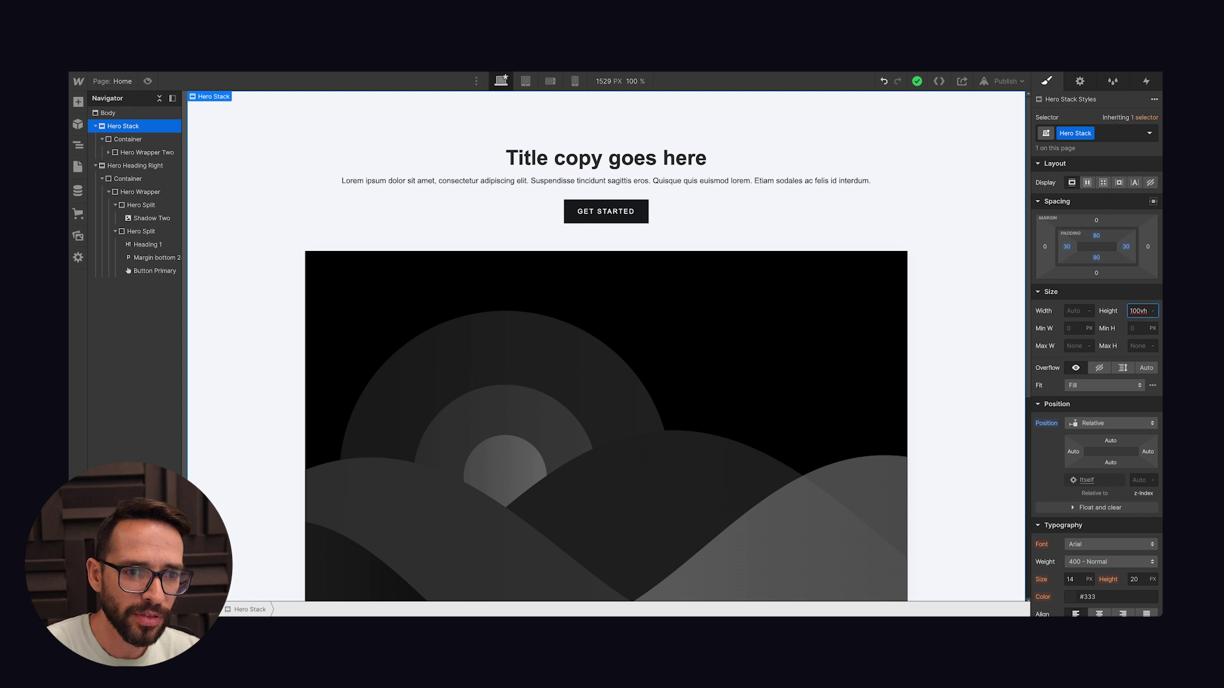
{"action": "key", "text": "Return"}
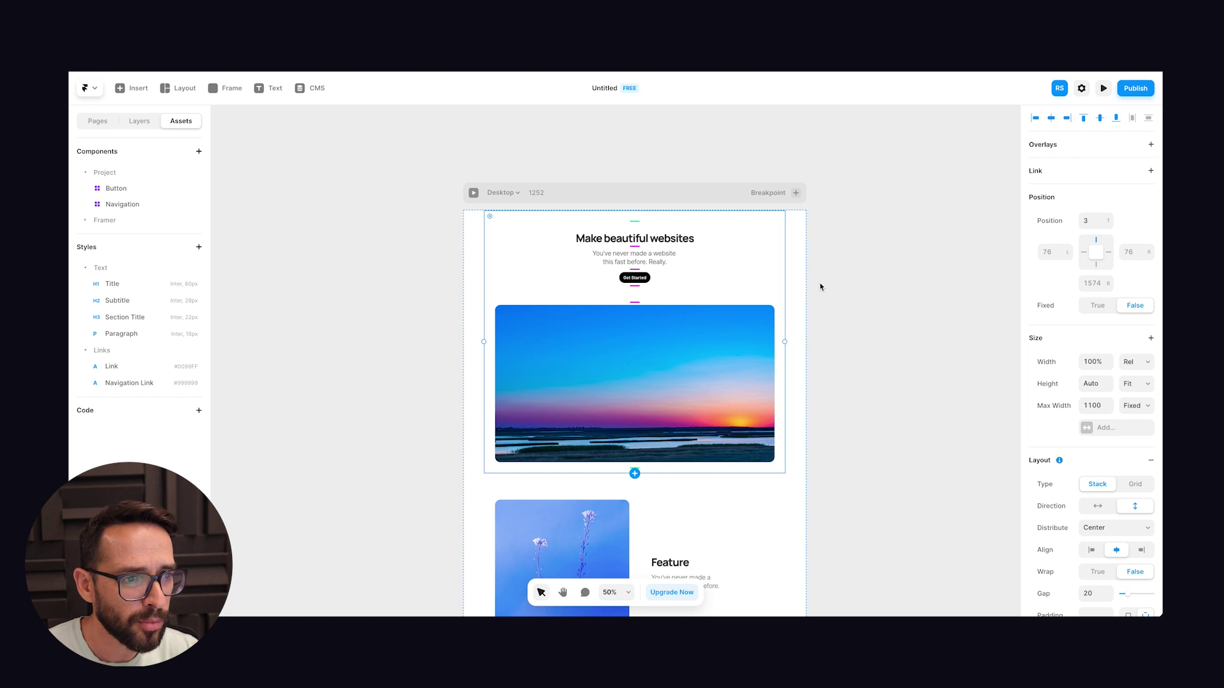
{"action": "left_click", "coordinate": [1127, 385]}
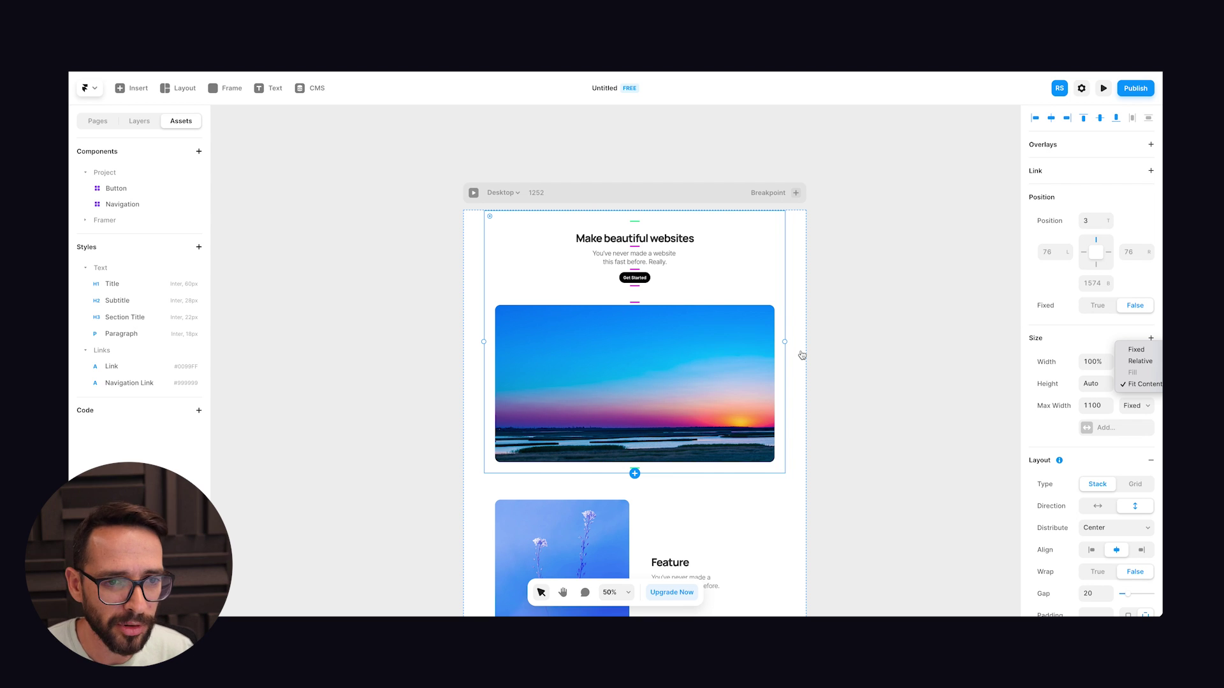
{"action": "left_click", "coordinate": [856, 351]}
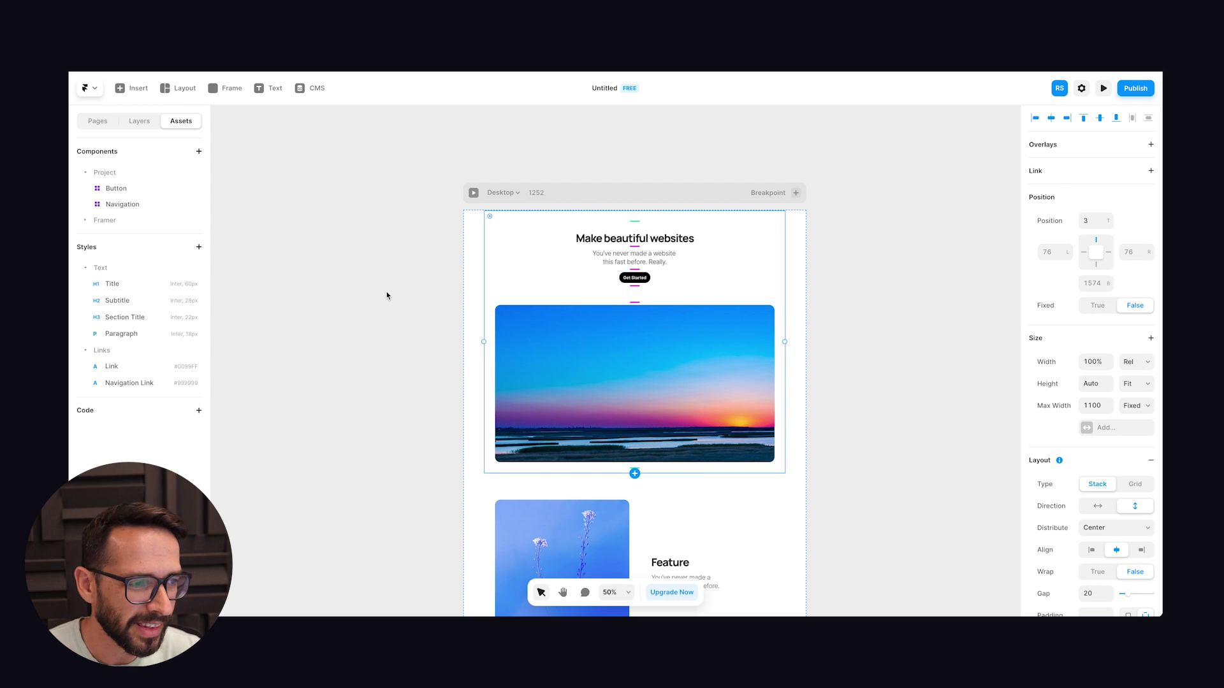
{"action": "left_click", "coordinate": [366, 299]}
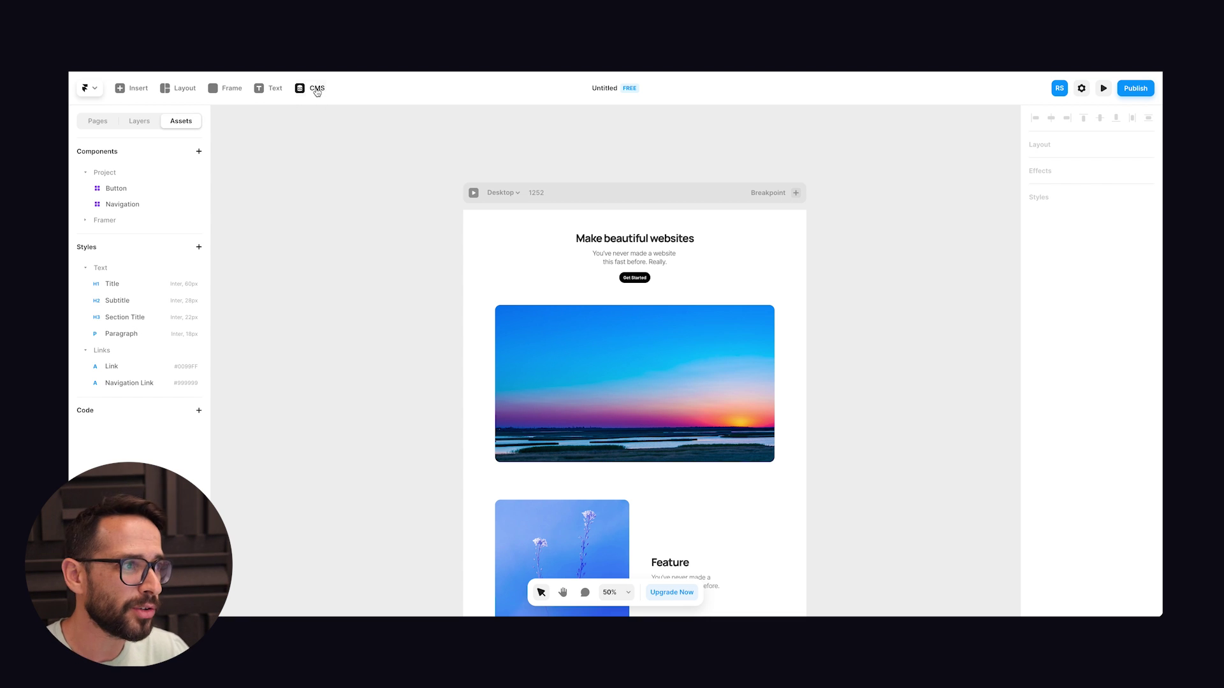
- From the CMS panel, add a New Collection named Blog Posts
{"action": "left_click", "coordinate": [317, 90]}
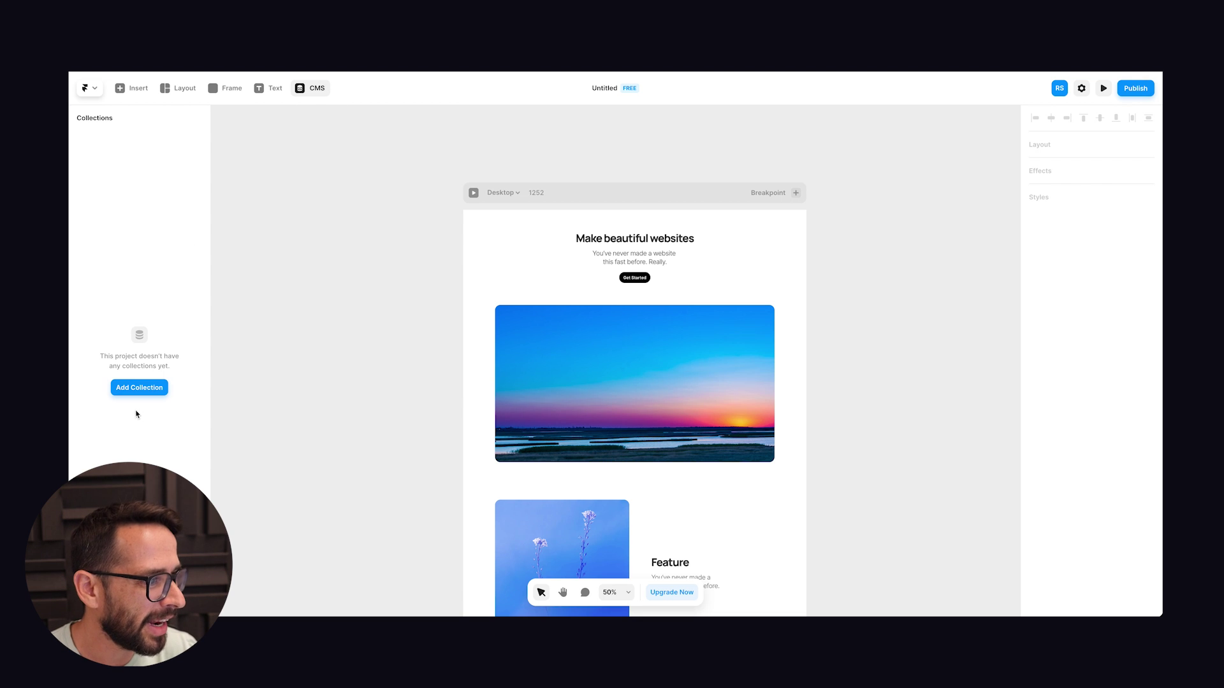
{"action": "left_click", "coordinate": [140, 388]}
{"action": "left_click", "coordinate": [185, 404]}
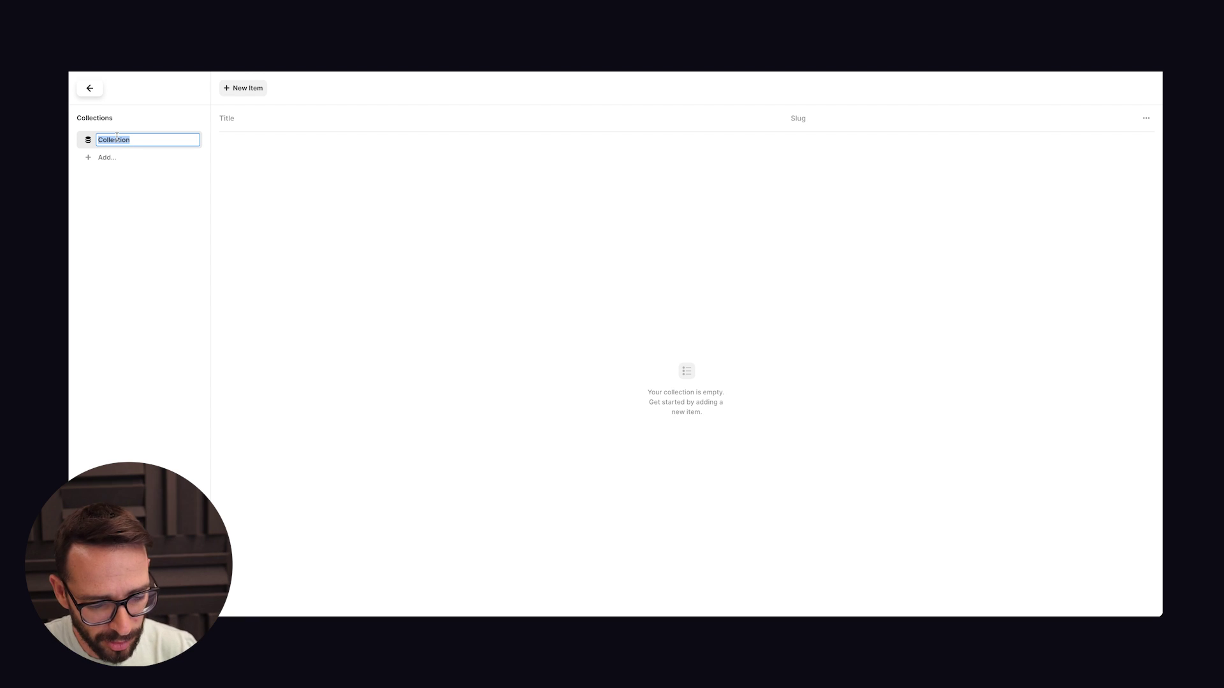
{"action": "type", "text": "Blog Posts"}
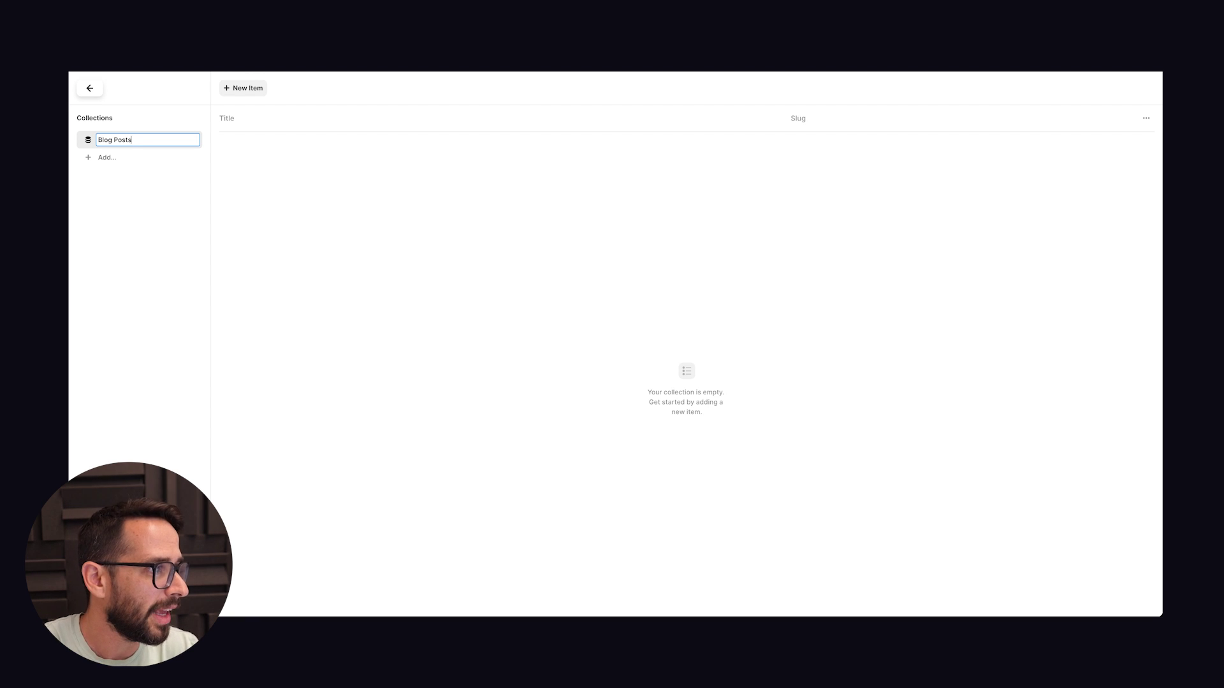
{"action": "key", "text": "Return"}
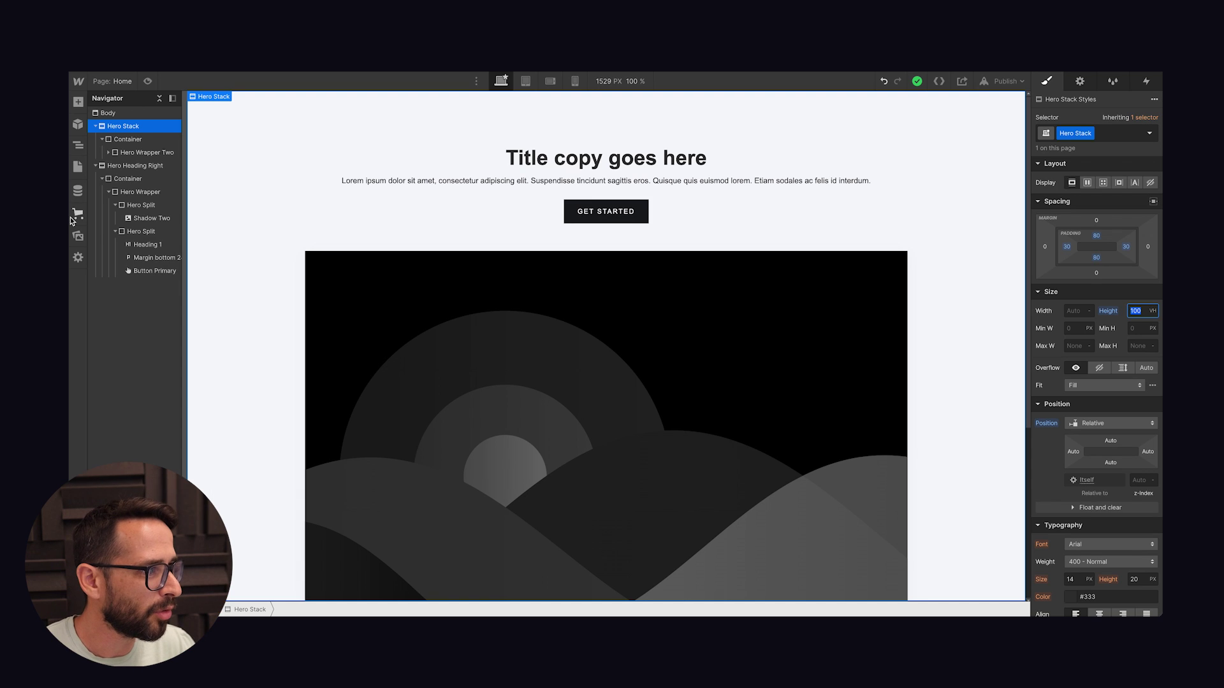
- In Webflow's CMS Collections, create a new collection named 'Blog post'
{"action": "left_click", "coordinate": [78, 191]}
{"action": "left_click", "coordinate": [213, 103]}
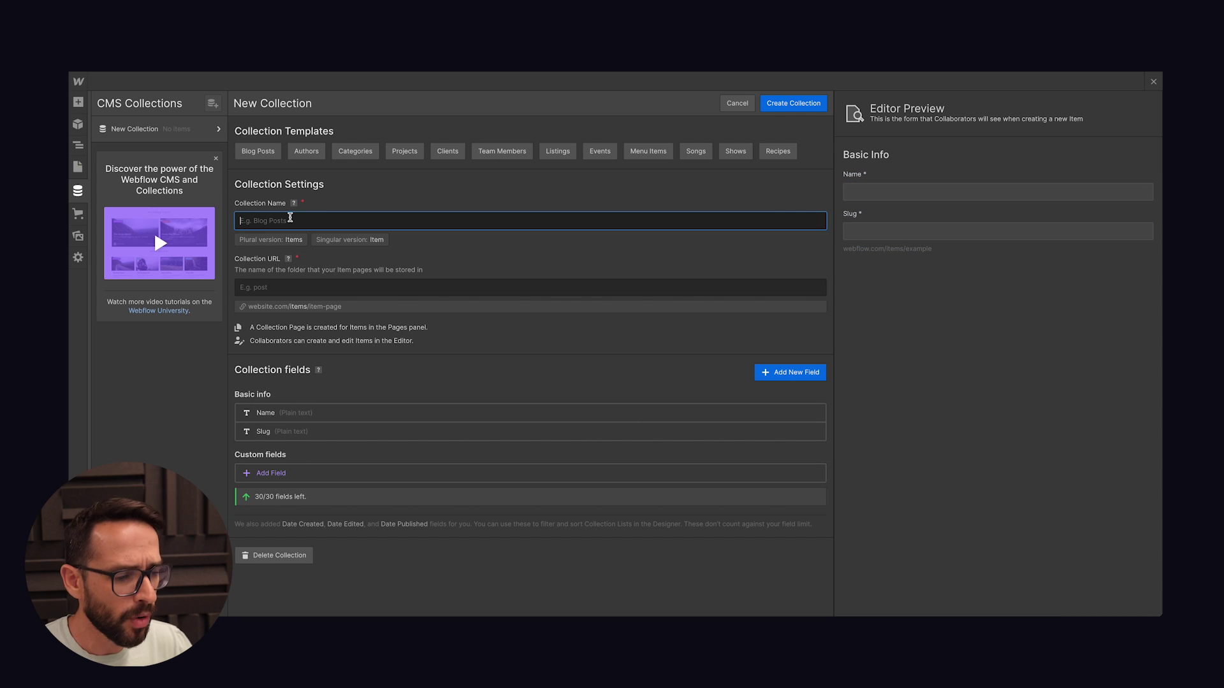
{"action": "type", "text": "Blog oist"}
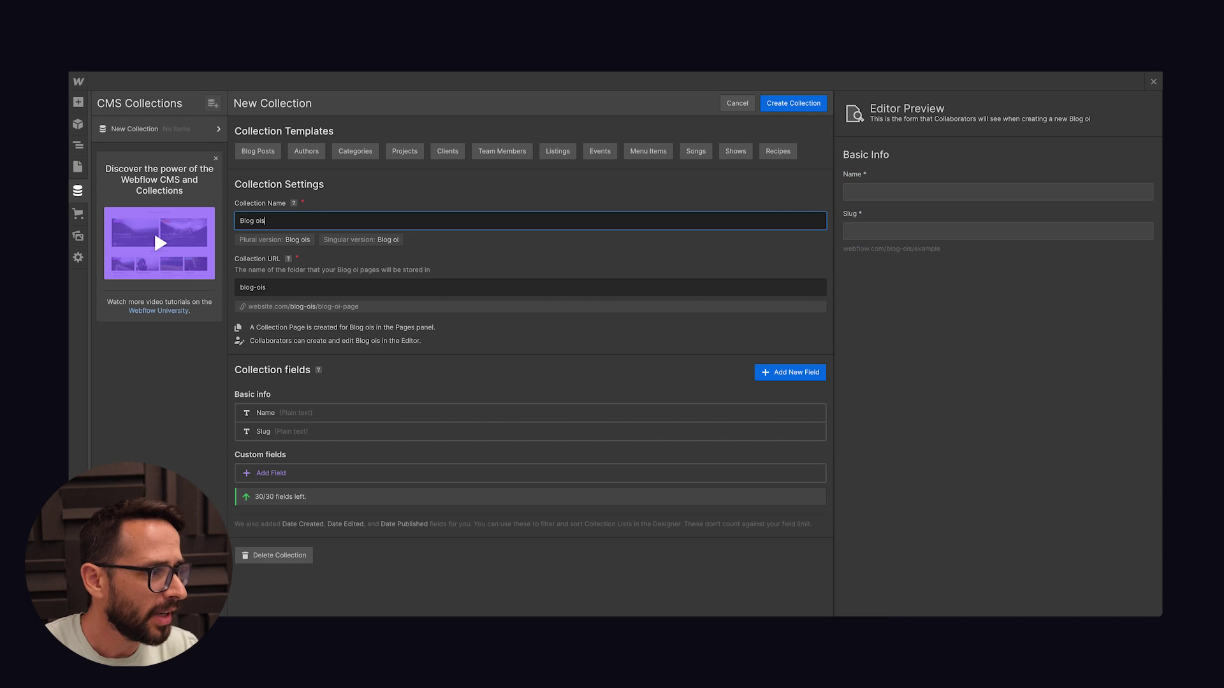
{"action": "key", "text": "BackSpace"}
{"action": "key", "text": "BackSpace"}
{"action": "key", "text": "BackSpace"}
{"action": "key", "text": "BackSpace"}
{"action": "type", "text": "post"}
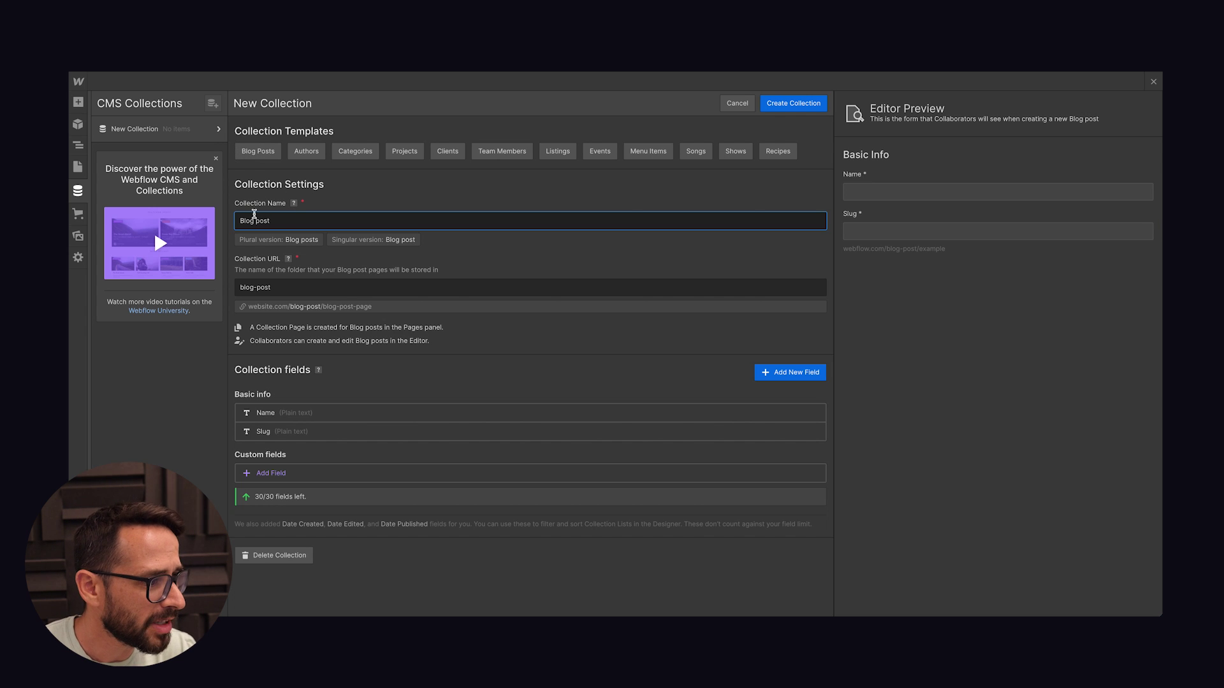
- Add a rich-text custom field labelled 'Content' to the collection and save it
{"action": "left_click", "coordinate": [271, 473]}
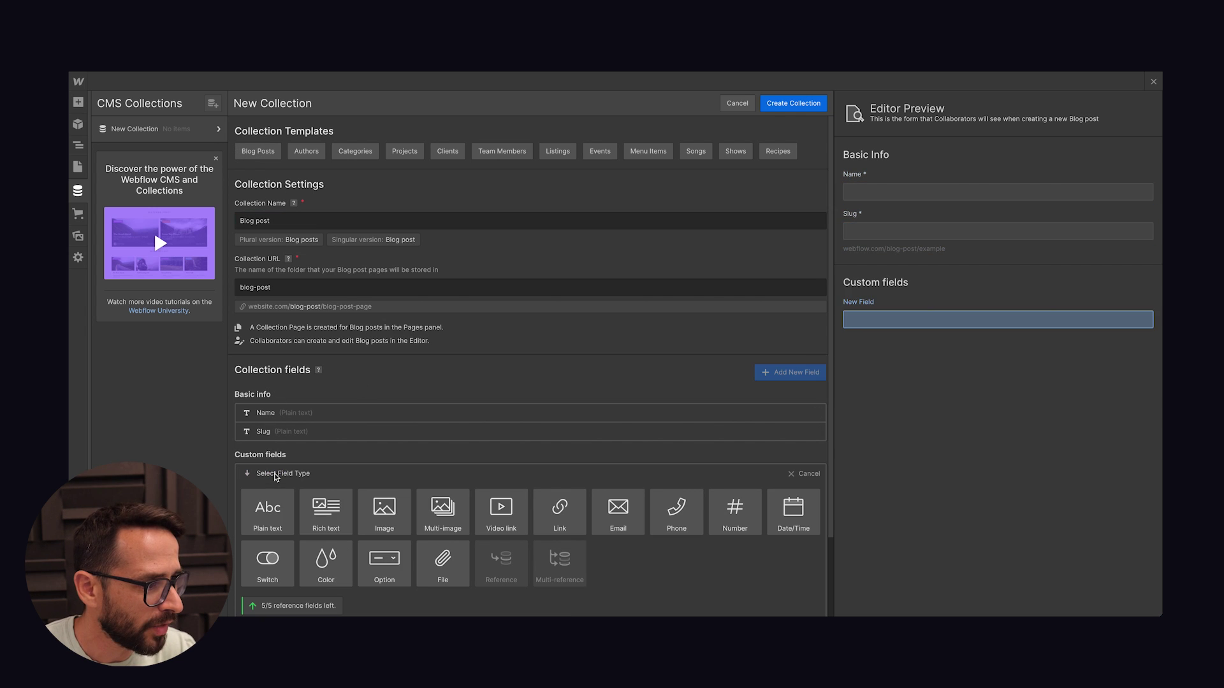
{"action": "left_click", "coordinate": [326, 510]}
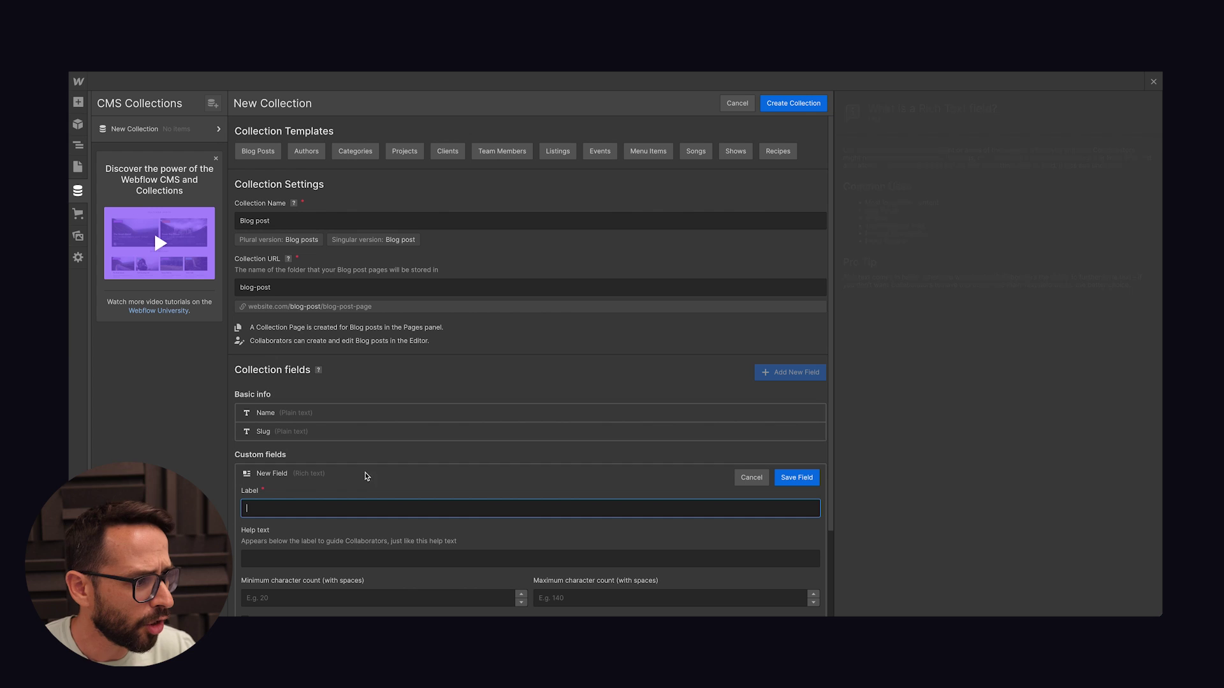
{"action": "type", "text": "Cotne"}
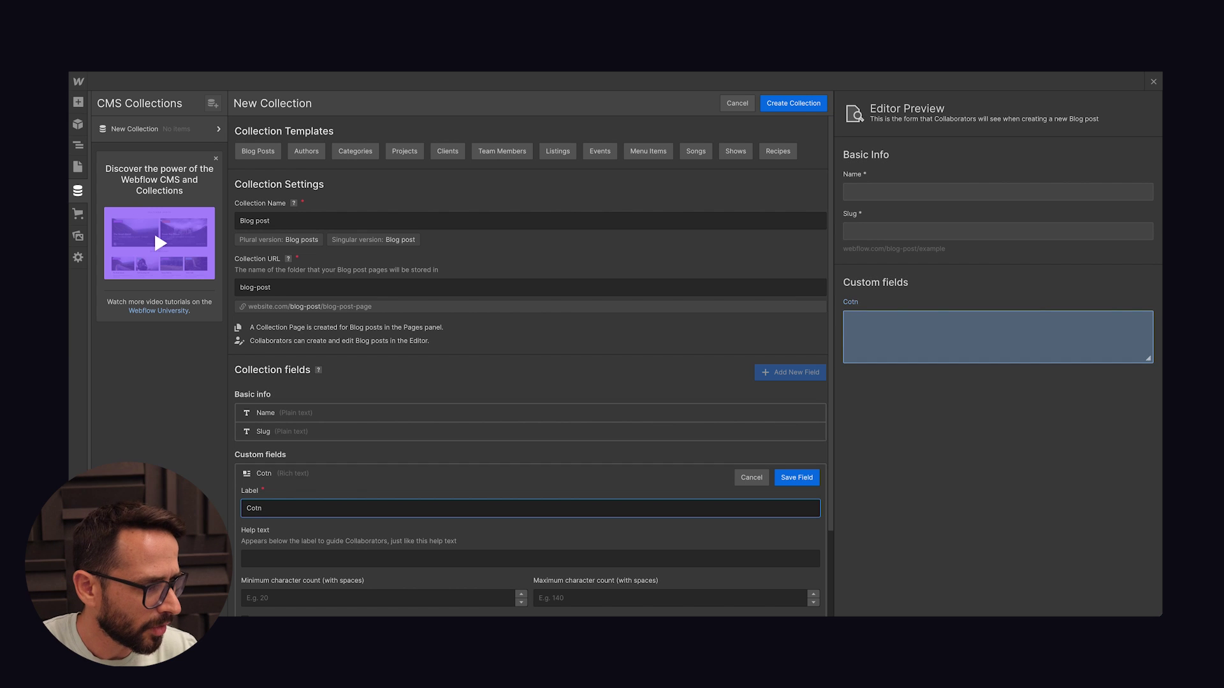
{"action": "key", "text": "BackSpace"}
{"action": "key", "text": "BackSpace"}
{"action": "type", "text": "ntent"}
{"action": "left_click", "coordinate": [796, 478]}
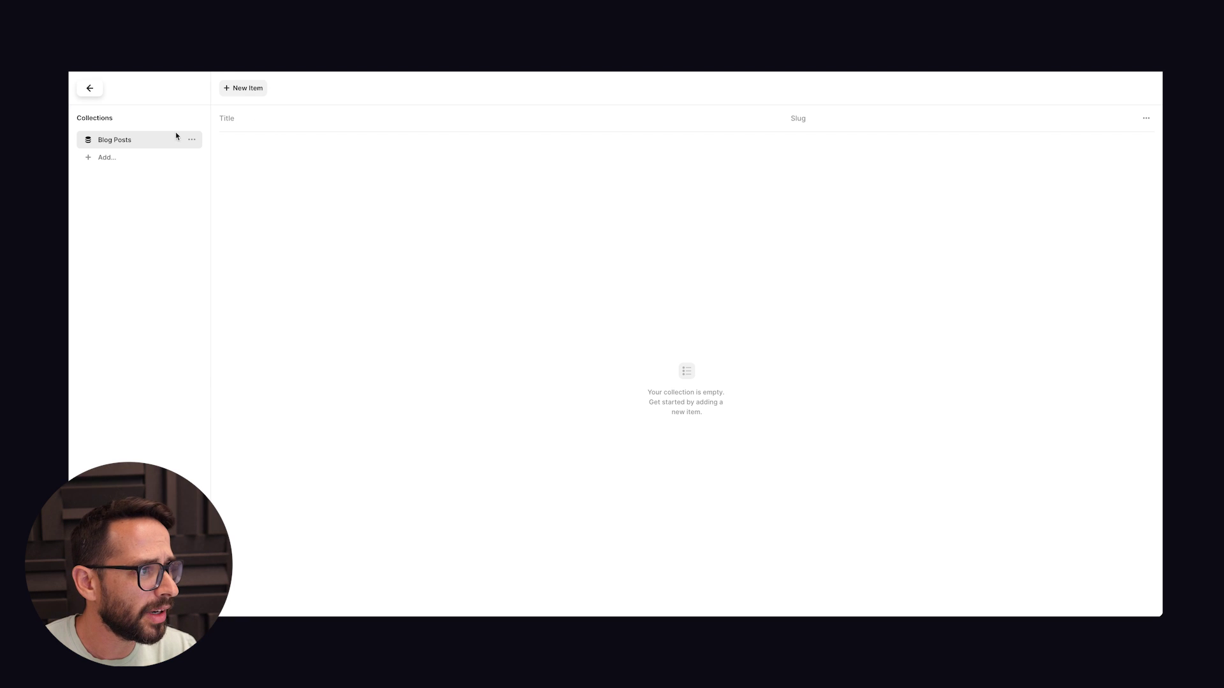
- Edit the fields of Framer's Blog Posts collection and show the addable field types
{"action": "left_click", "coordinate": [193, 142]}
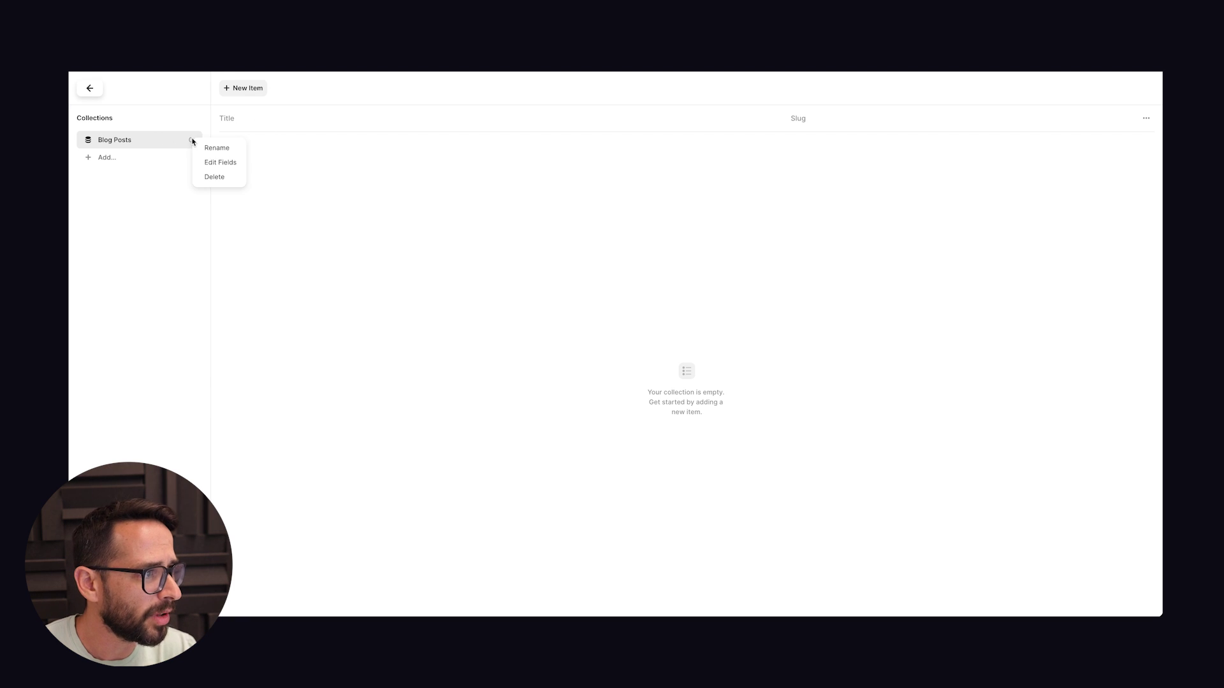
{"action": "left_click", "coordinate": [229, 165]}
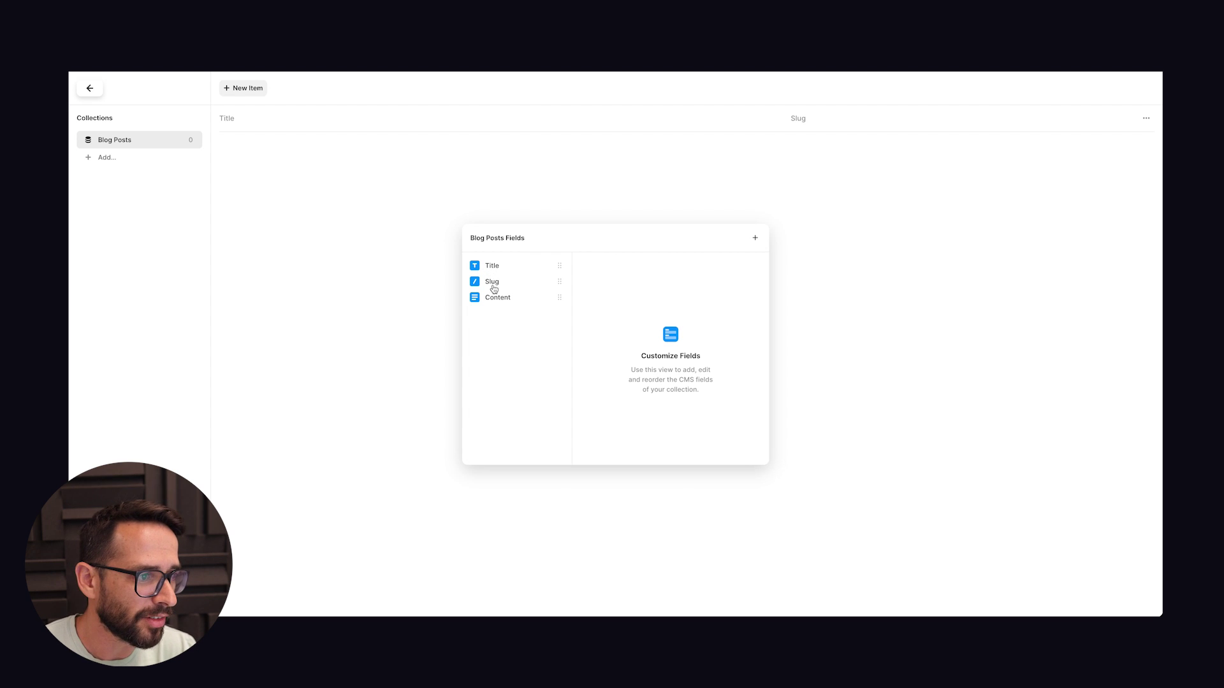
{"action": "left_click", "coordinate": [754, 238]}
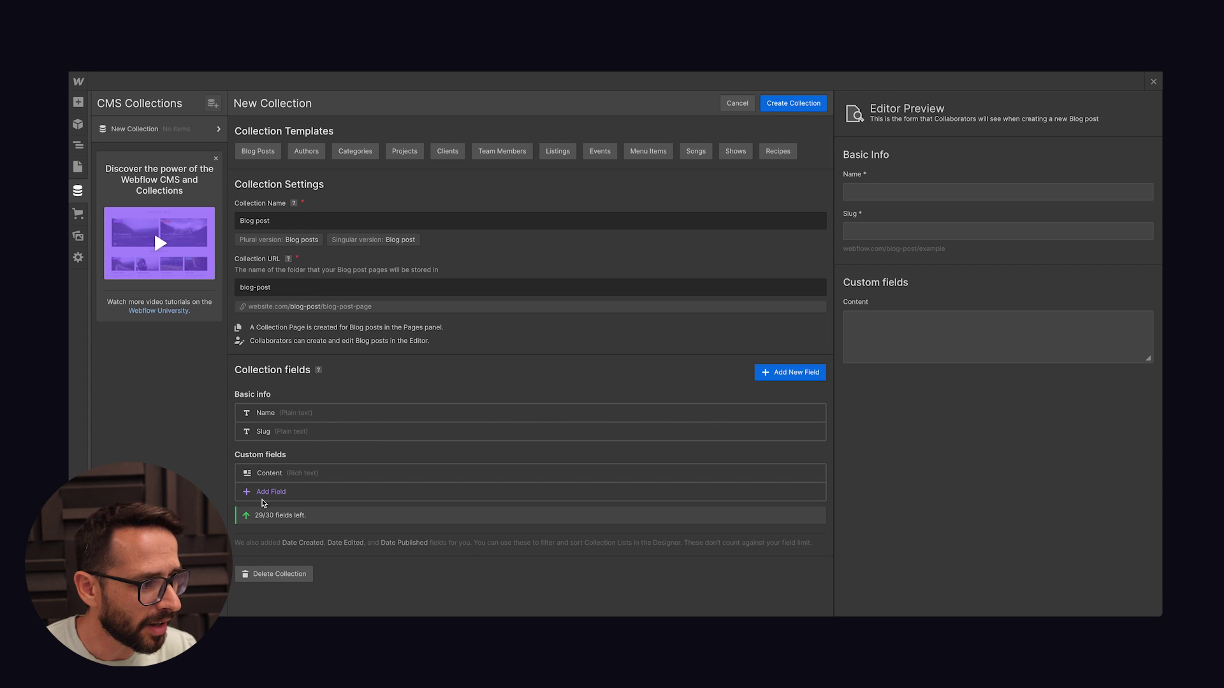
- Show the Select Field Type grid for another custom field in Webflow's Blog post collection
{"action": "left_click", "coordinate": [266, 496]}
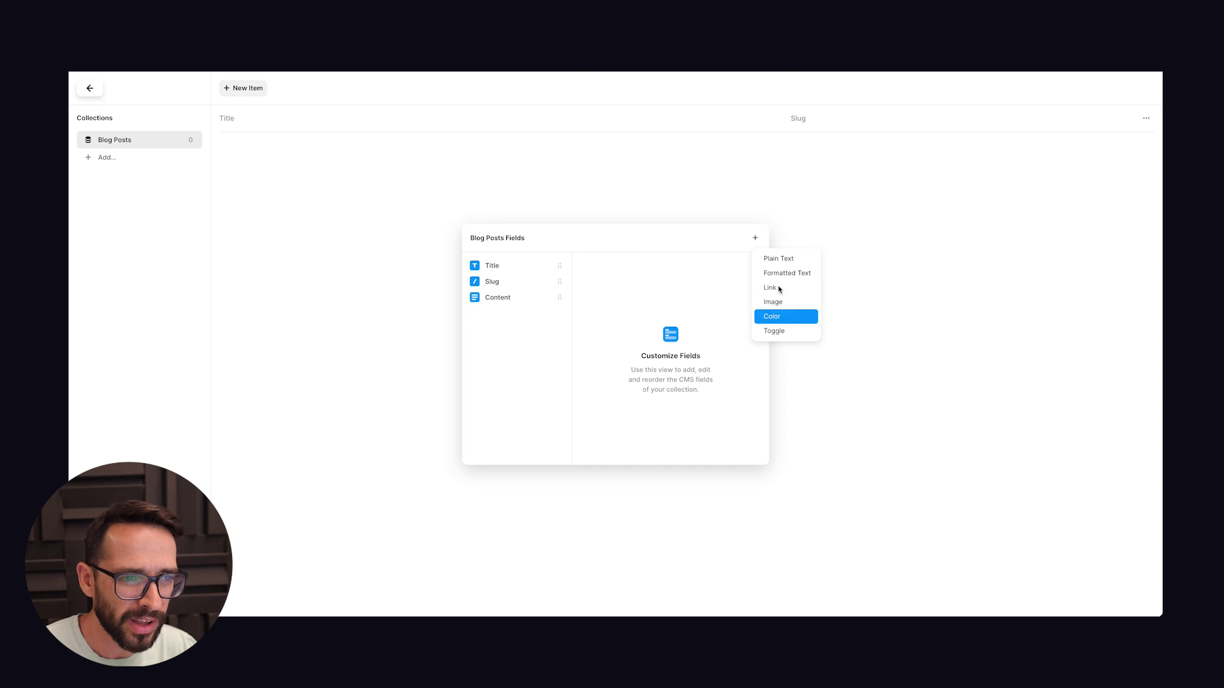
- Dismiss Framer's field-type dropdown without adding a field, keeping Title, Slug and Content
{"action": "left_click", "coordinate": [659, 281]}
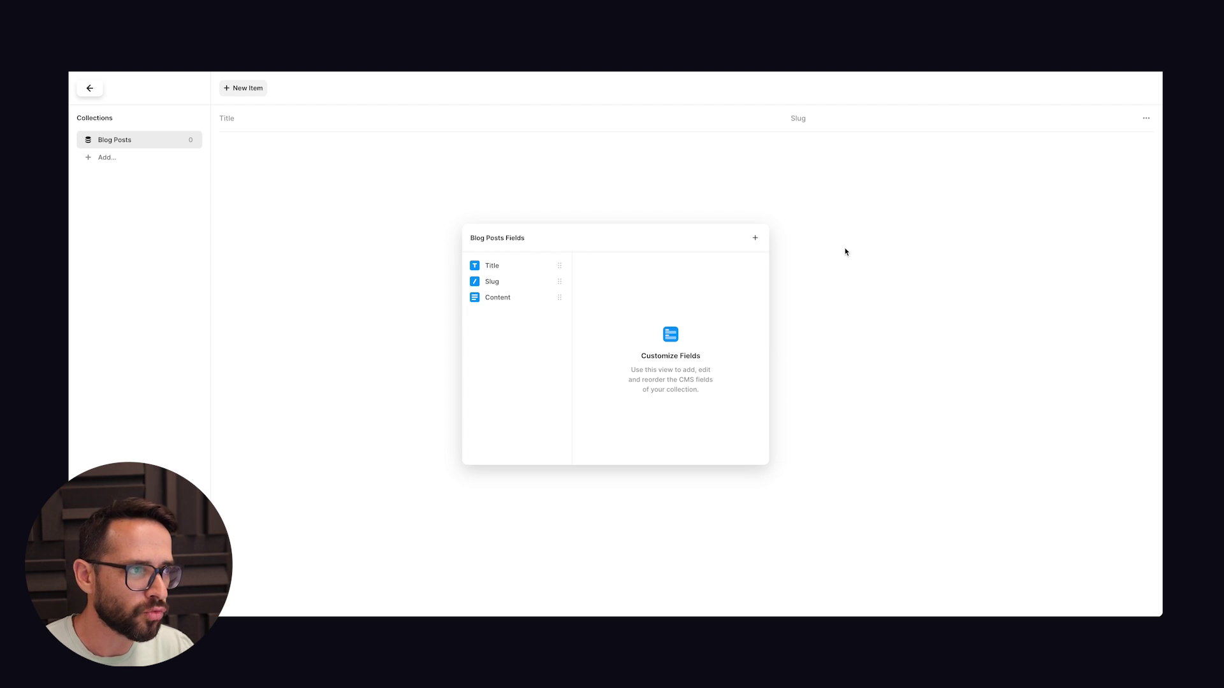